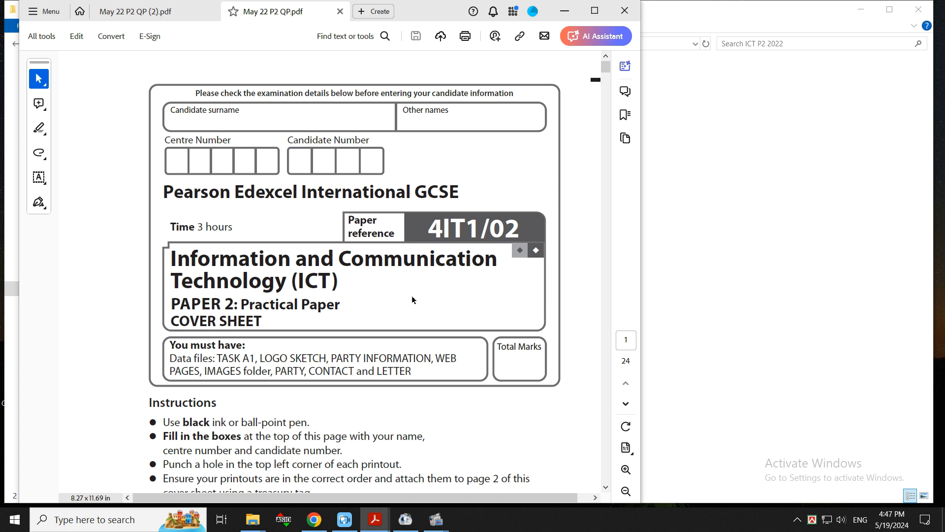
Look through the May 22 P2 question paper from its cover sheet to Section B, Task B1
scroll(411, 299, down, 10)
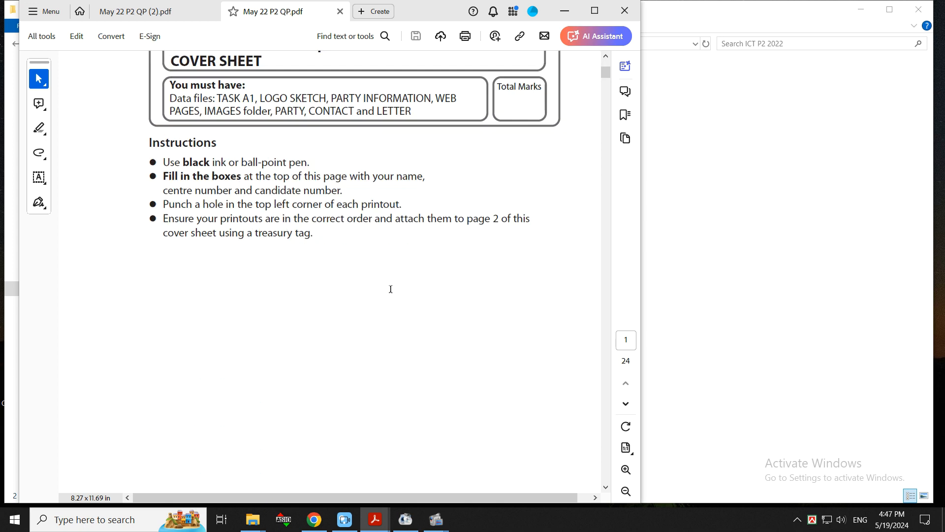
scroll(393, 294, down, 15)
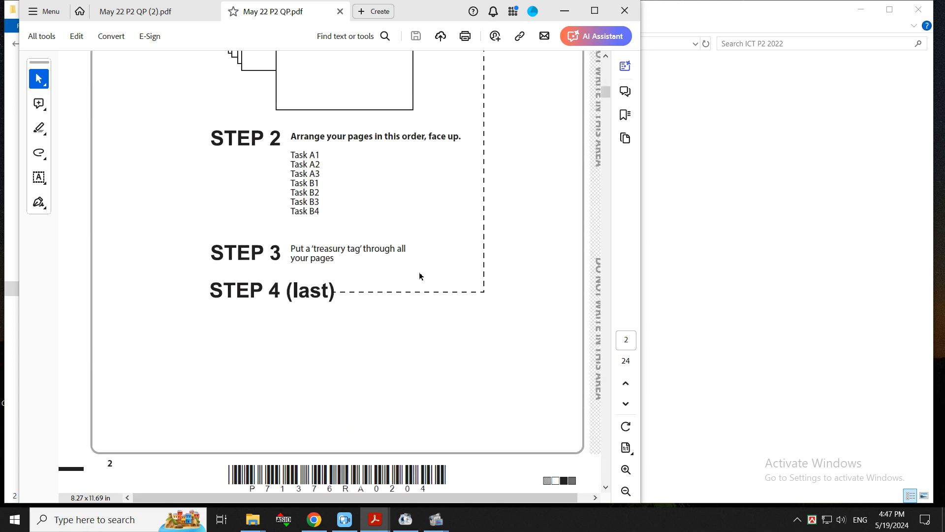
scroll(425, 269, down, 15)
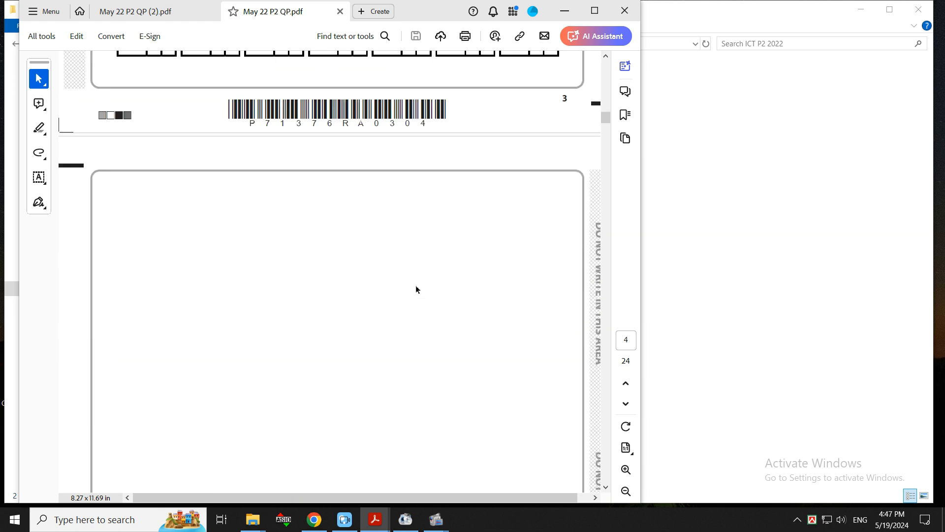
scroll(414, 289, down, 15)
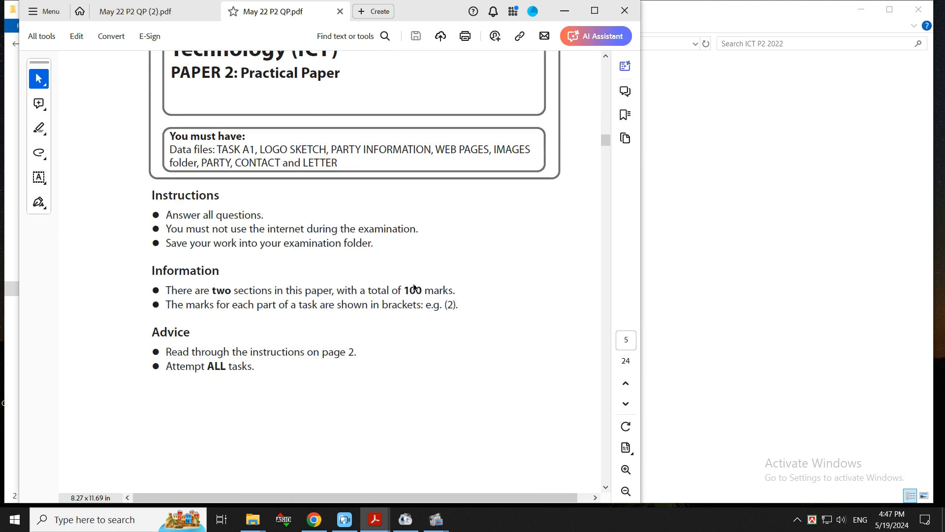
scroll(413, 289, down, 8)
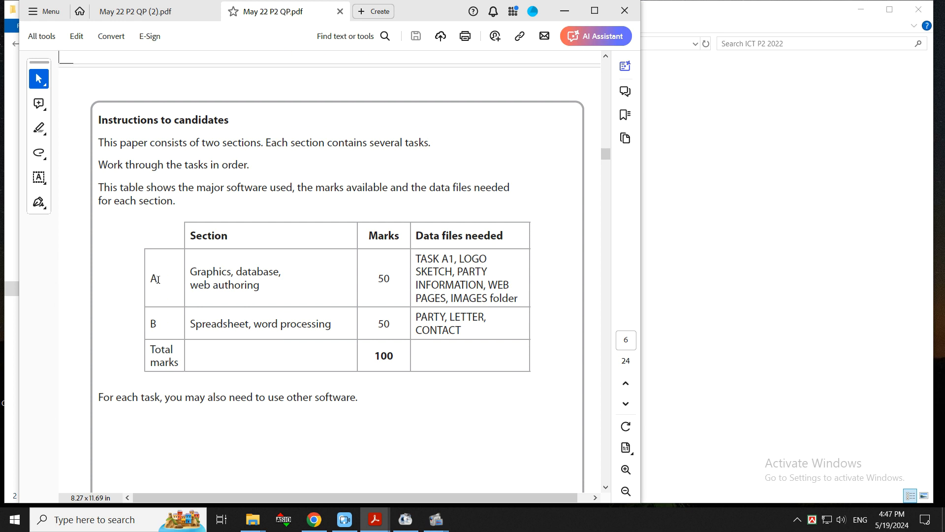
drag(188, 274, 267, 288)
click(271, 282)
scroll(464, 258, down, 10)
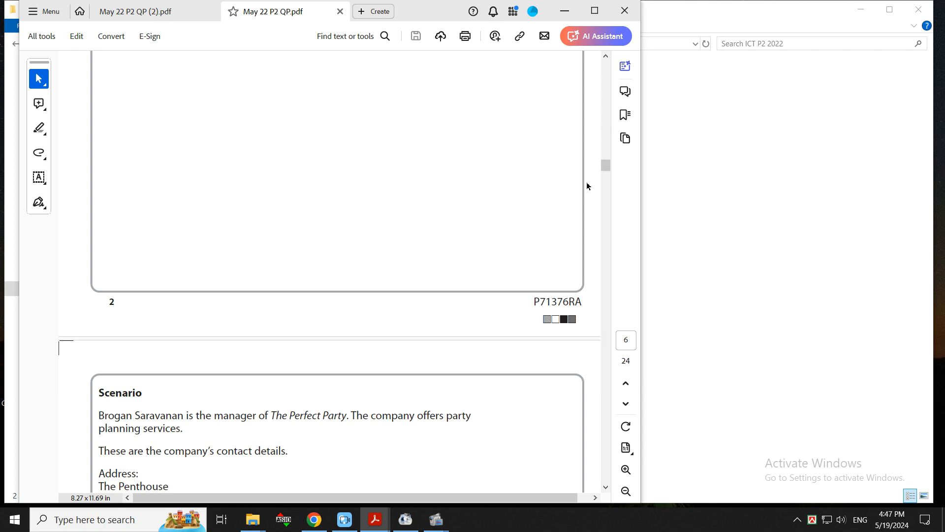
drag(604, 168, 616, 368)
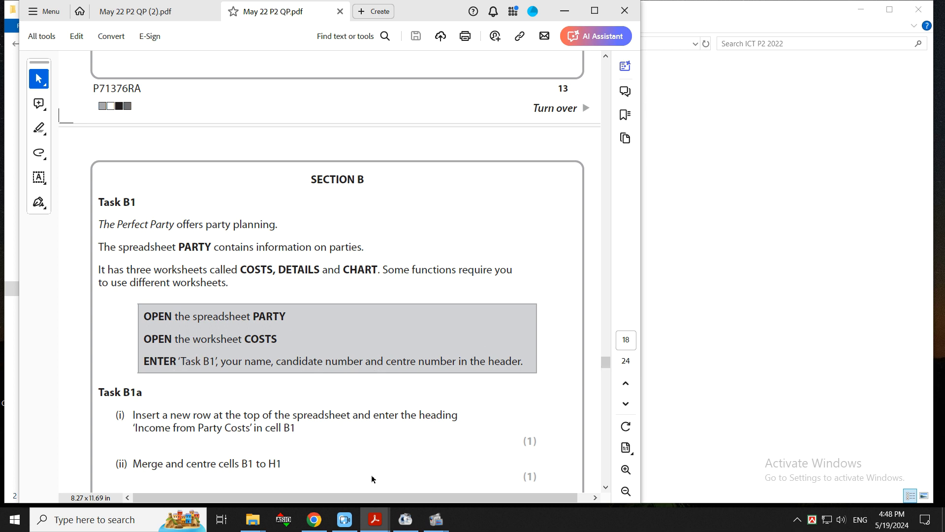
Extract the Data_files_and_Notes_for_Centres_4IT1_02_June_2022 archive in the ICT P2 2022 folder into its own folder with 7-Zip
click(568, 19)
click(233, 86)
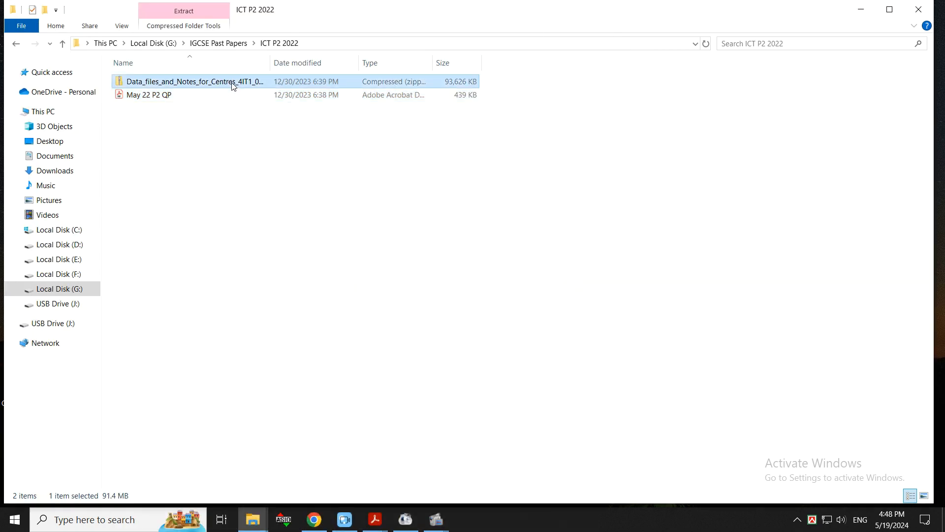
right_click(234, 85)
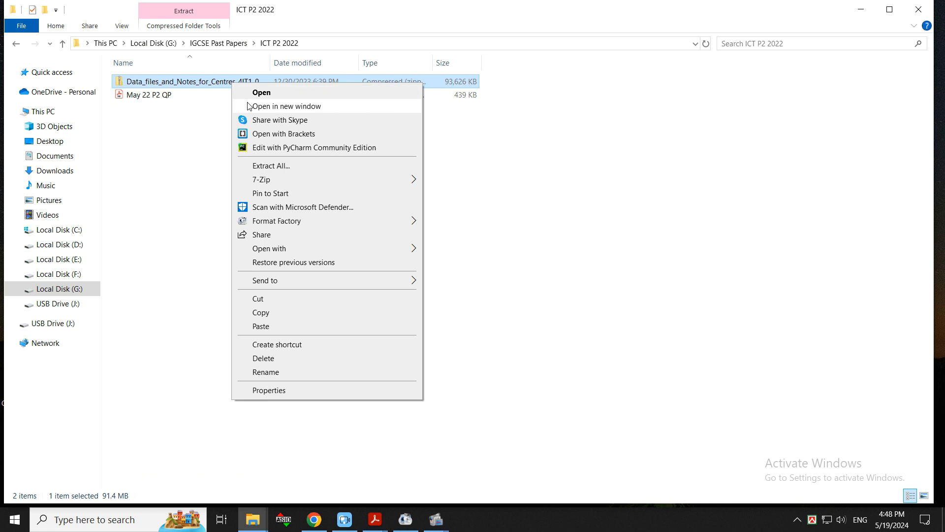
mouse_move(364, 180)
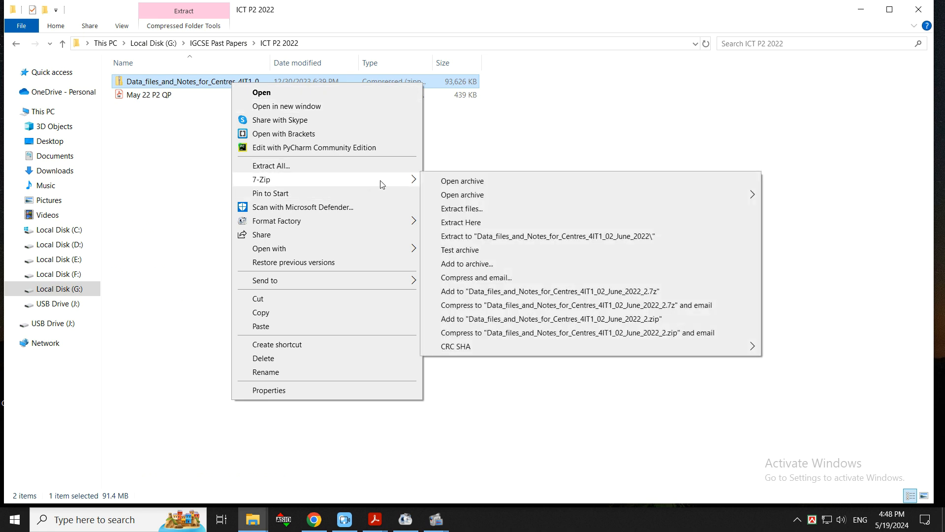
click(492, 237)
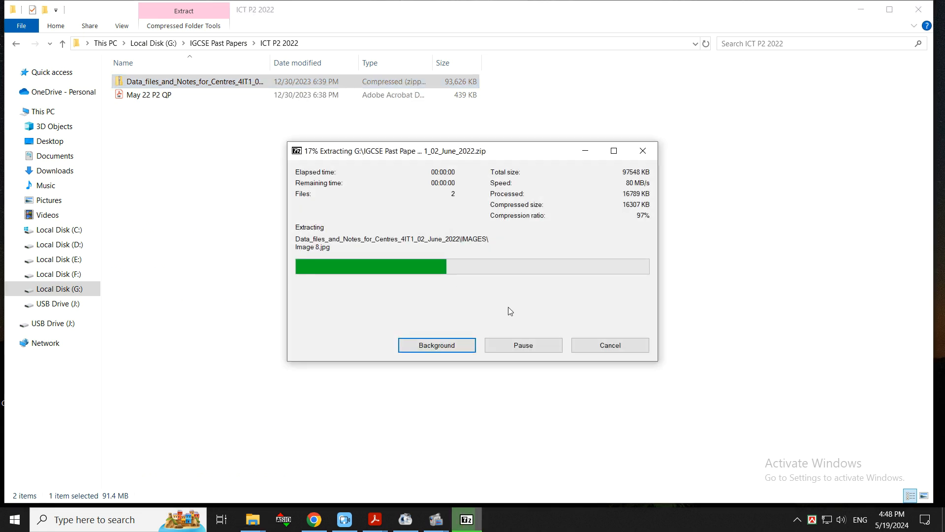
Open the PARTY spreadsheet from the OFFICE 2010 folder of the extracted data files
double_click(208, 85)
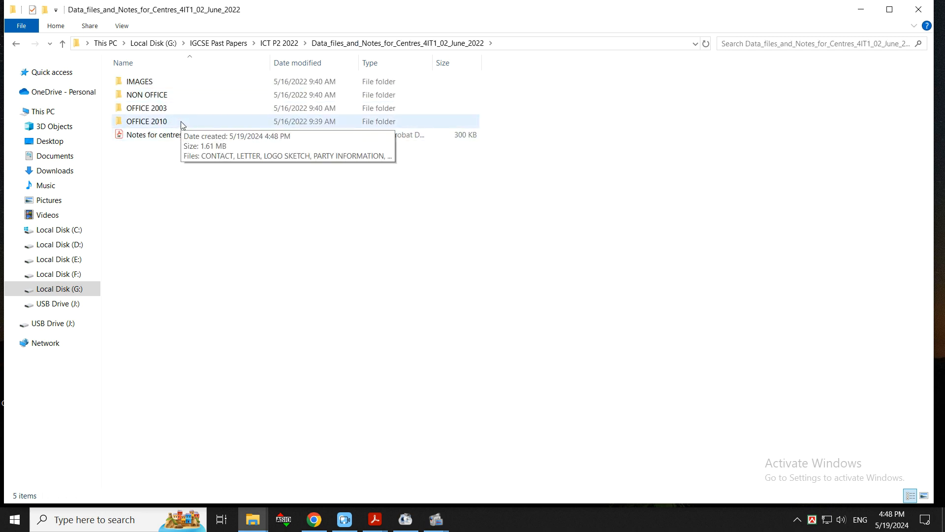
double_click(182, 123)
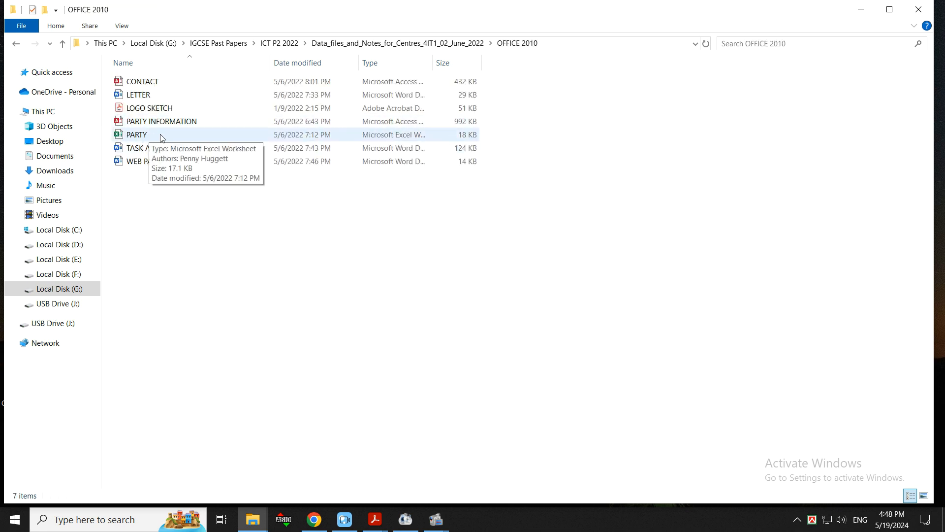
double_click(163, 137)
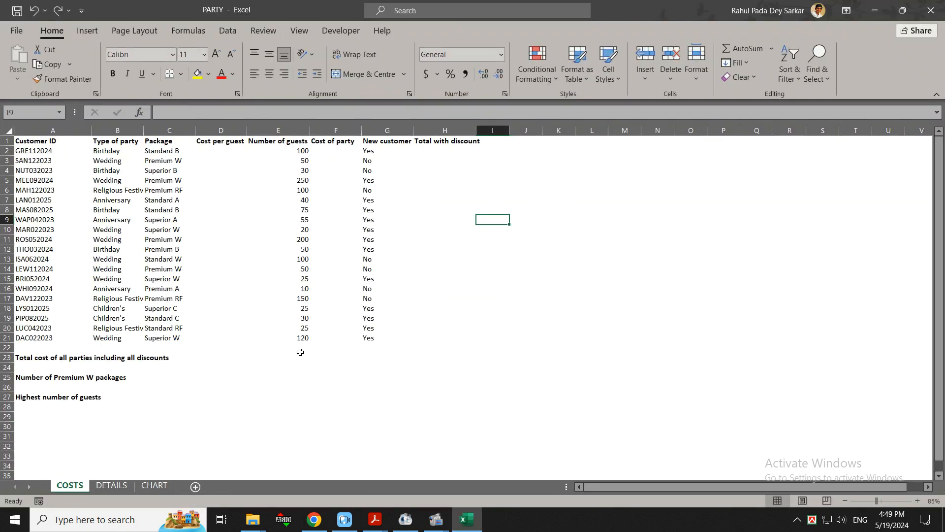
Examine the COSTS, DETAILS and CHART worksheets of the PARTY workbook and return to the COSTS data
ctrl+scroll(293, 340, up, 3)
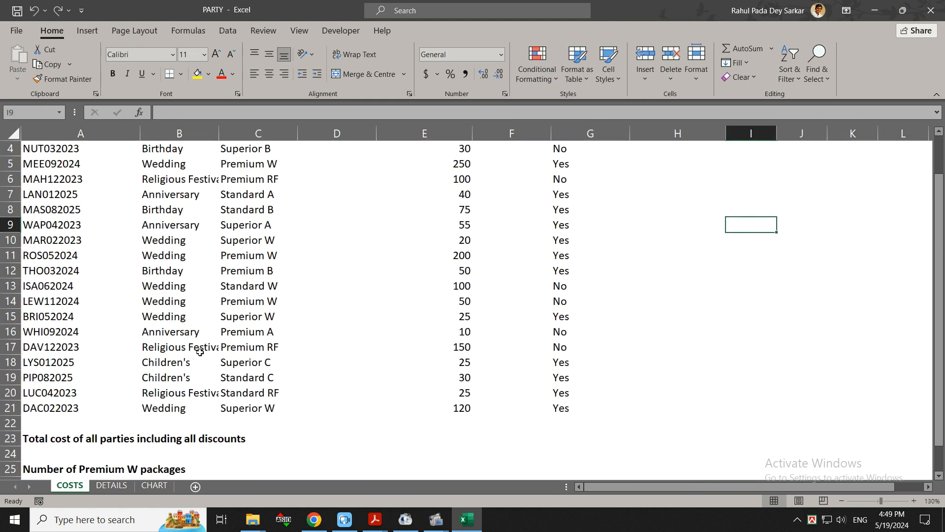
scroll(178, 387, up, 1)
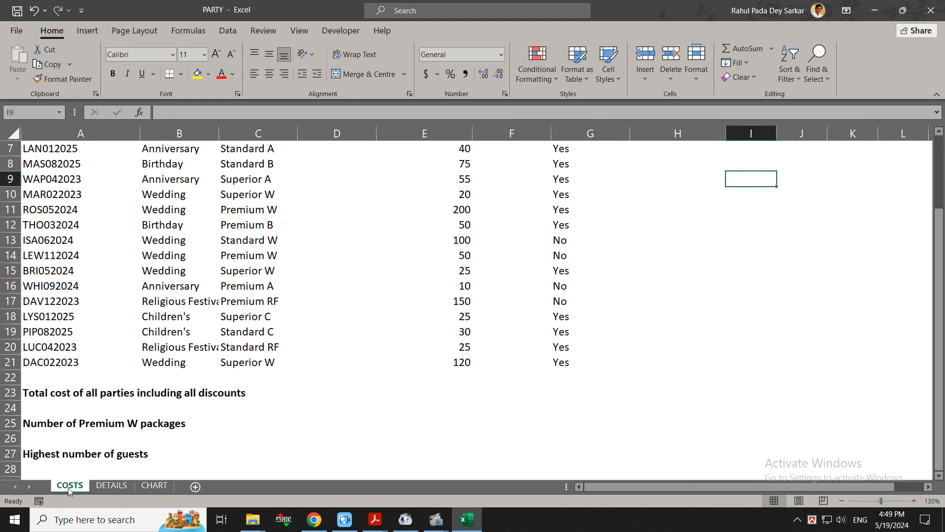
click(111, 486)
click(150, 487)
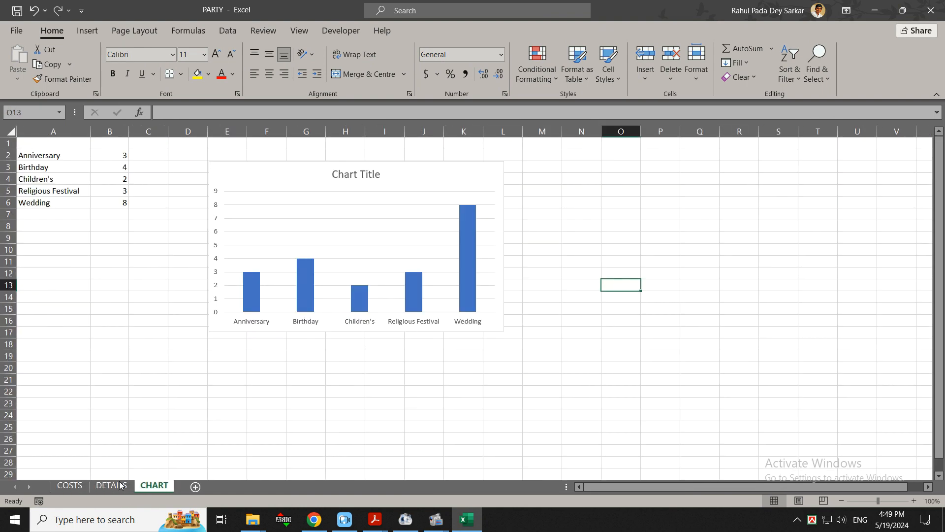
click(69, 486)
scroll(231, 356, up, 2)
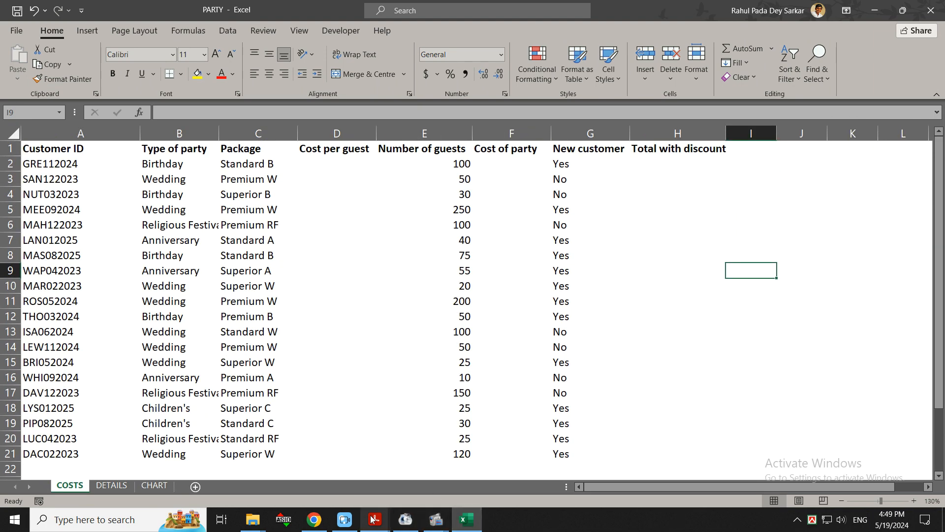
In Acrobat, close the duplicate May 22 P2 QP (2).pdf and copy Task B1's header text up to "centre number"
mouse_move(375, 520)
click(338, 459)
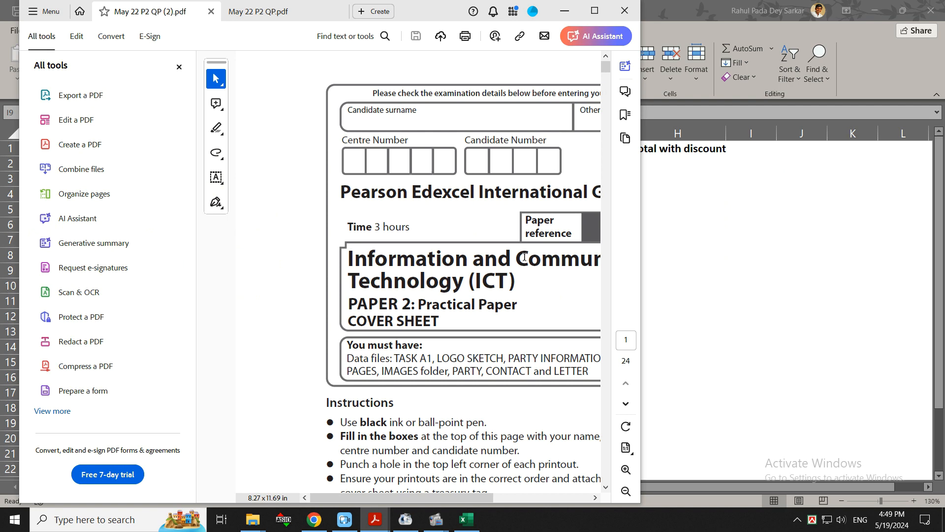
click(211, 12)
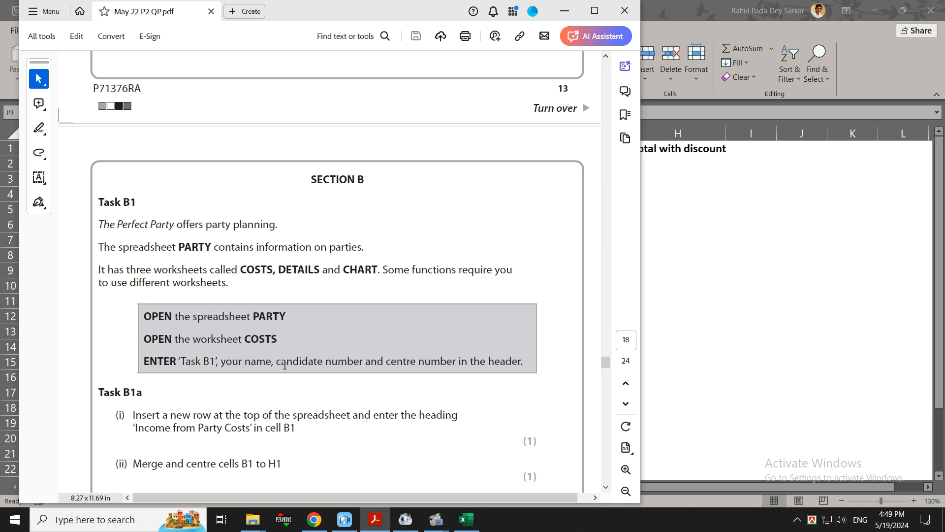
drag(179, 360, 446, 361)
key(ctrl+c)
In Excel, paste "'Task B1', your name, candidate number and centre number" into the COSTS worksheet's centre header and return to Normal view
click(476, 523)
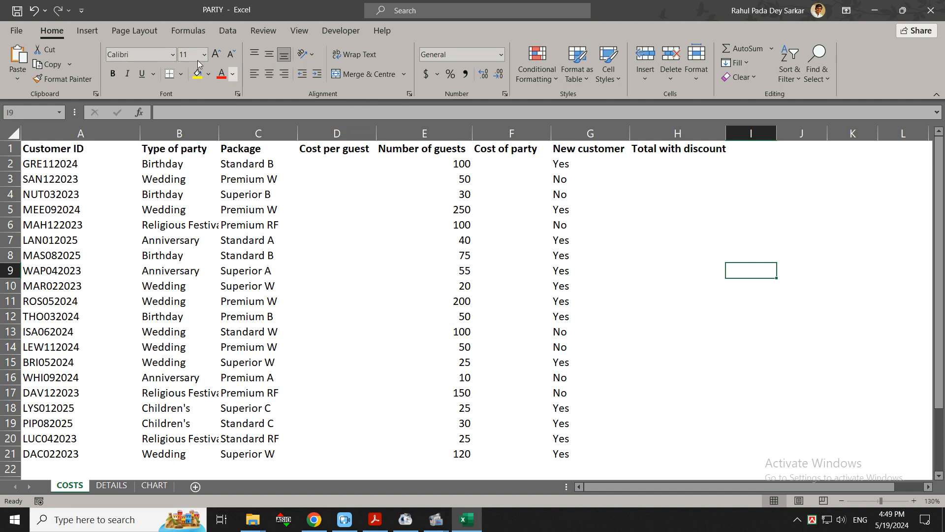
click(91, 31)
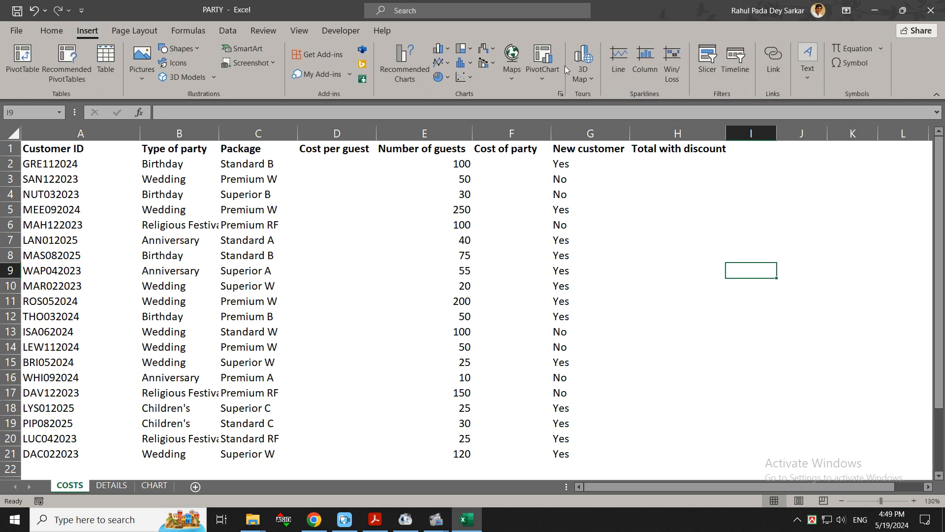
click(806, 70)
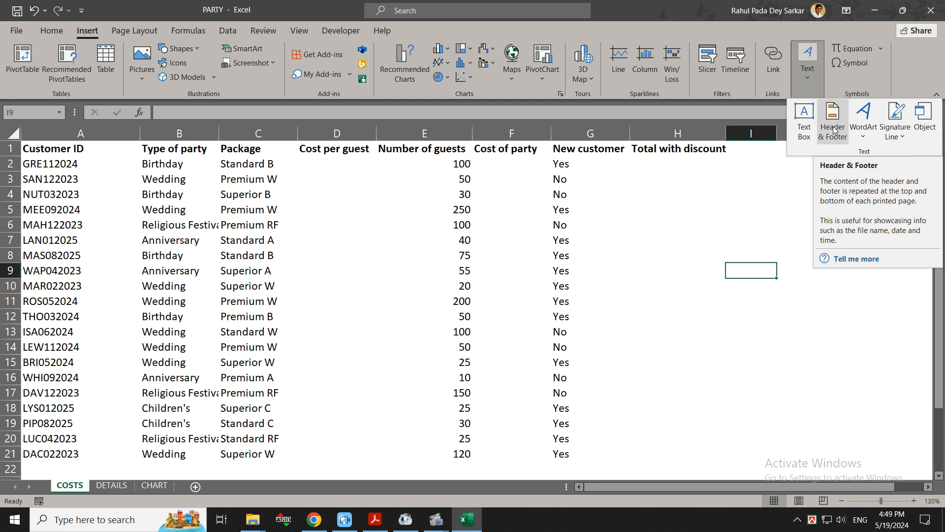
click(418, 11)
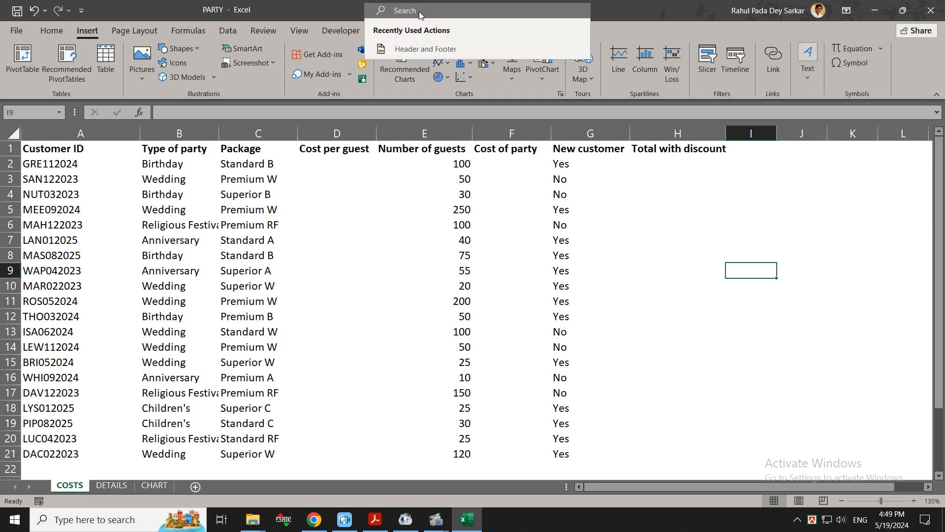
text(head)
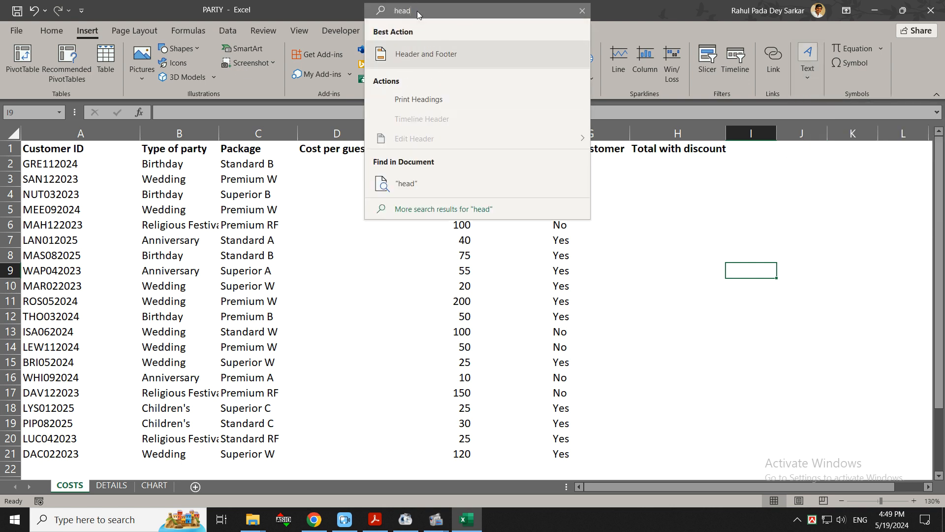
click(445, 52)
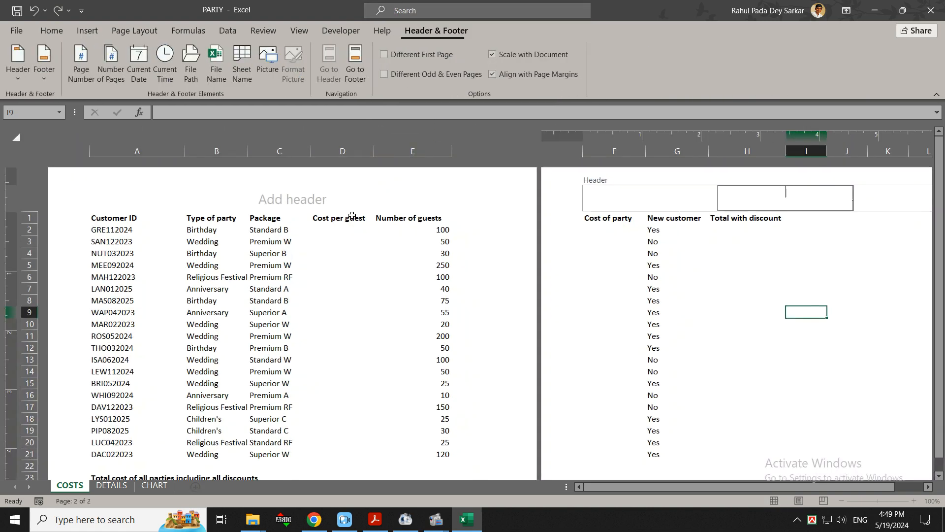
click(285, 200)
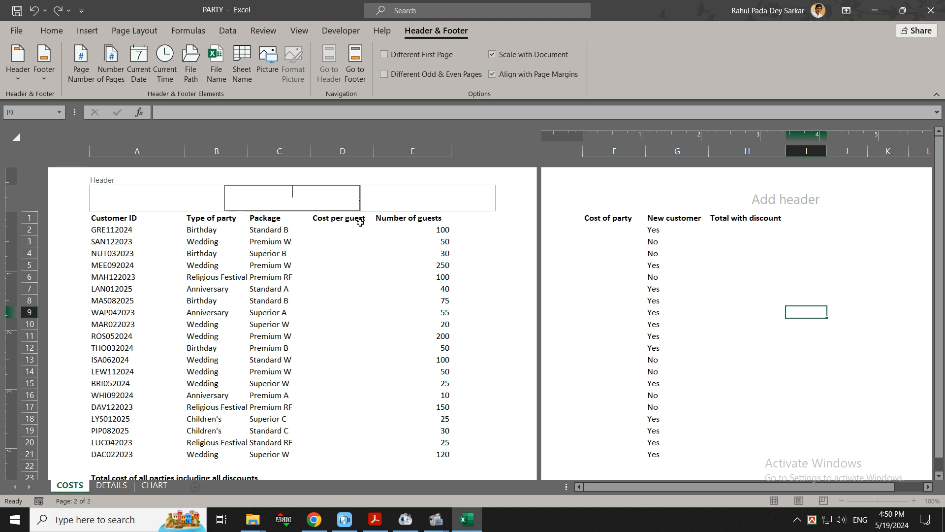
key(ctrl+v)
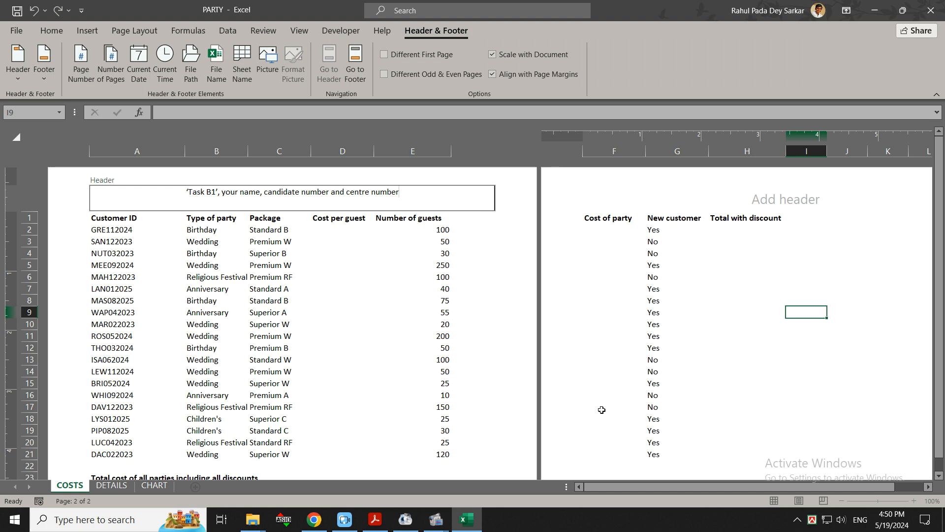
key(Escape)
click(777, 501)
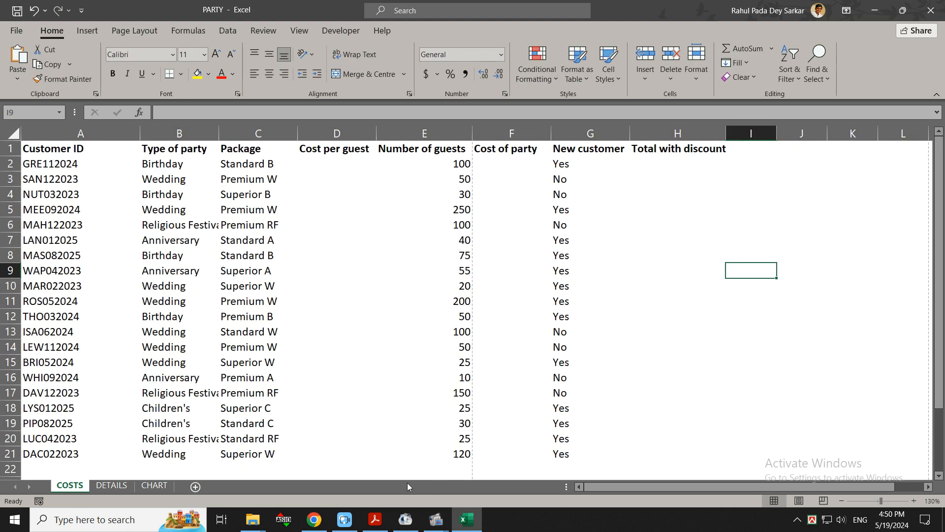
Return to the question paper in Acrobat and examine the Task B1a instructions in a maximised window
key(alt+Tab)
scroll(246, 282, down, 1)
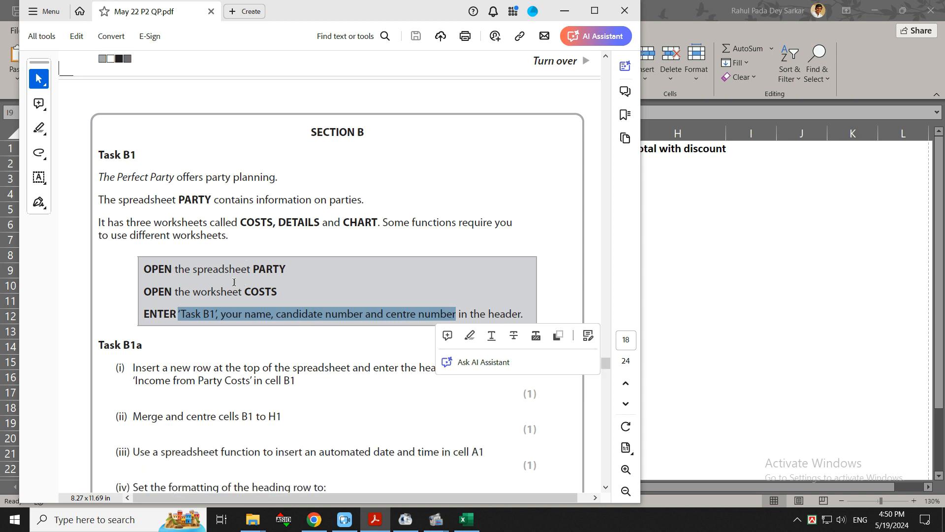
scroll(169, 297, down, 1)
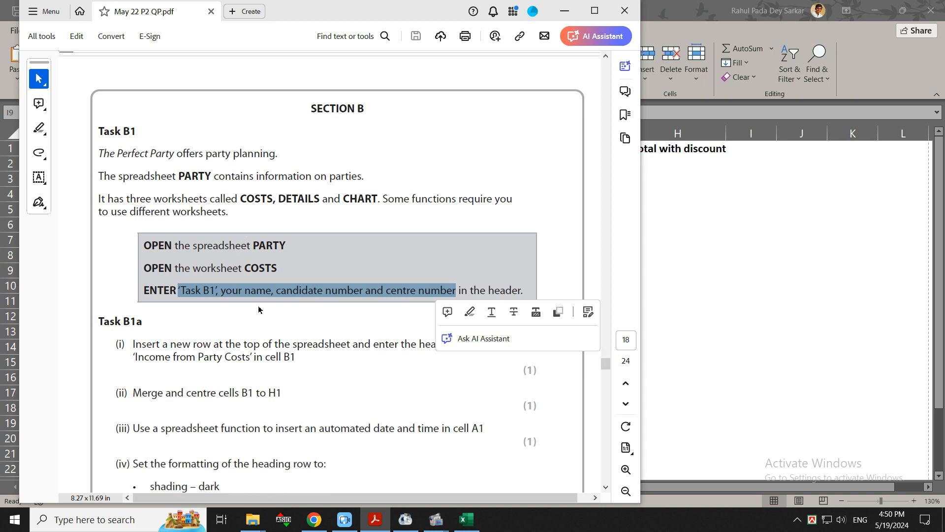
click(197, 329)
scroll(170, 310, down, 1)
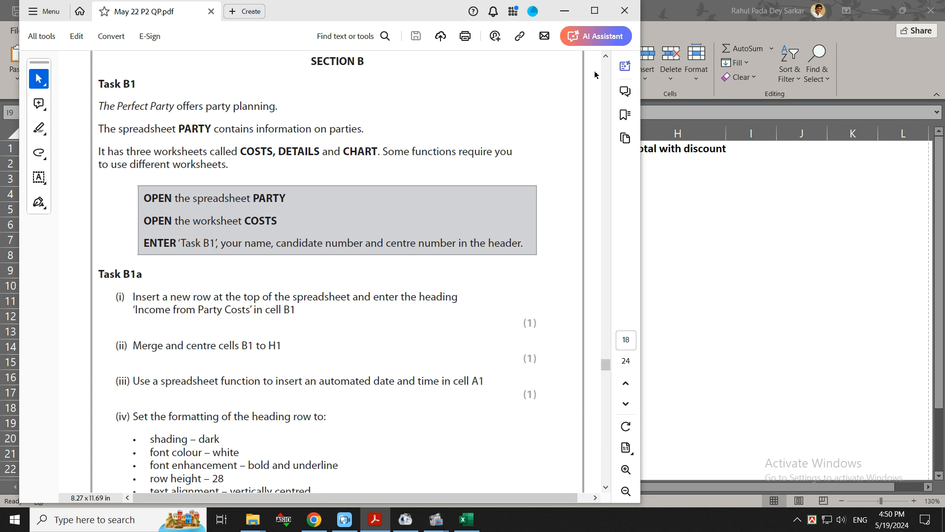
click(599, 16)
scroll(517, 301, up, 2)
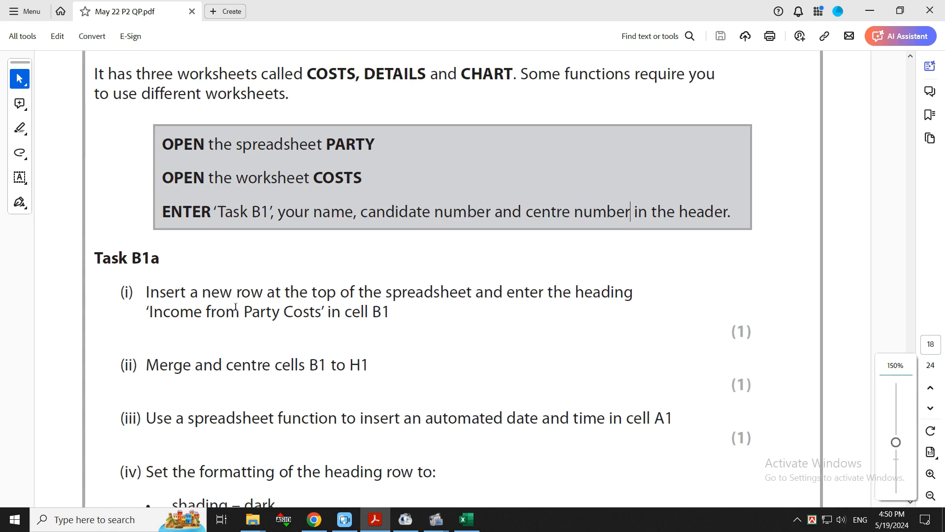
Copy the heading text "Income from Party Costs" from Task B1a (i)
drag(135, 292, 398, 331)
click(278, 309)
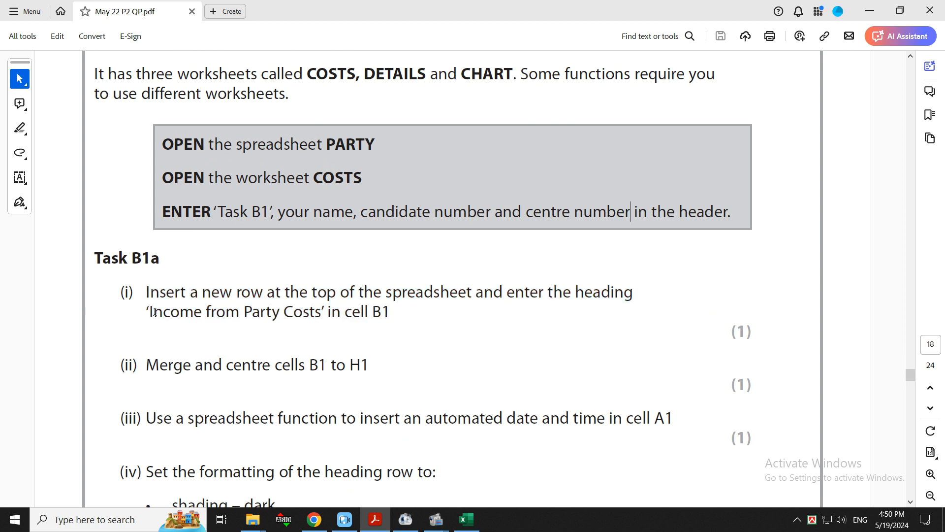
drag(195, 312, 322, 315)
key(ctrl+c)
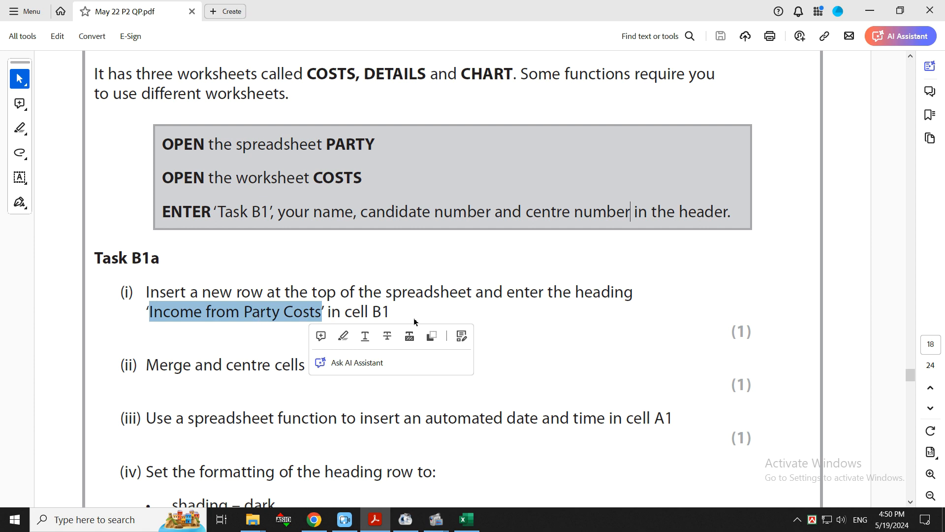
In Excel, insert a new row above row 1 of the COSTS worksheet and paste the heading "Income from Party Costs" into cell B1
click(466, 518)
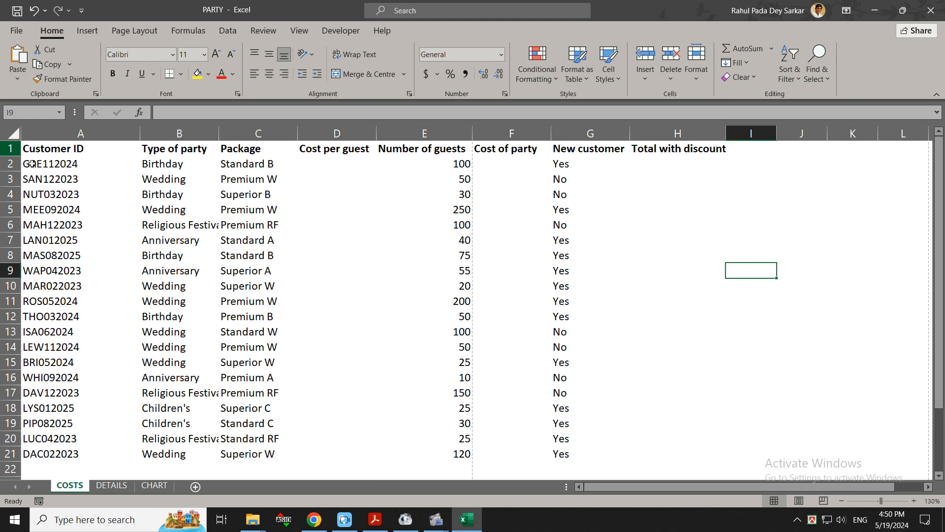
scroll(60, 201, up, 2)
scroll(55, 210, up, 1)
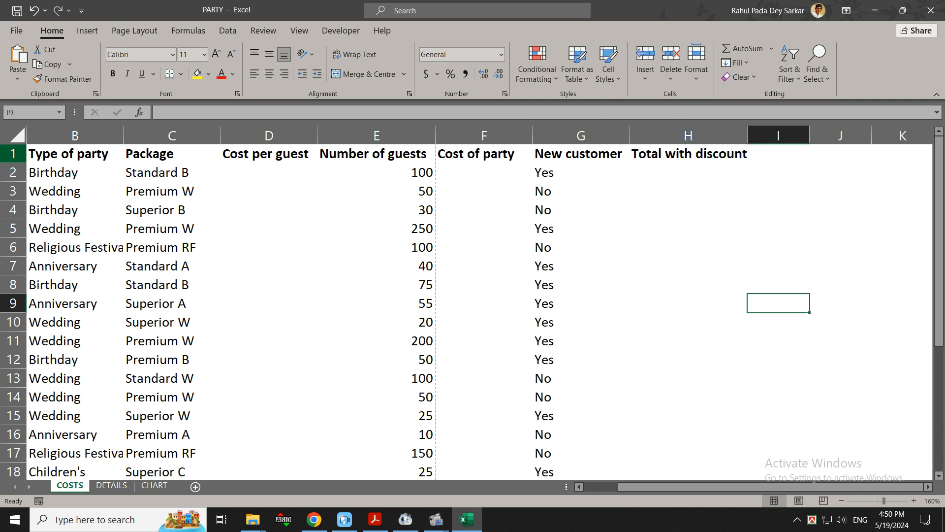
right_click(11, 156)
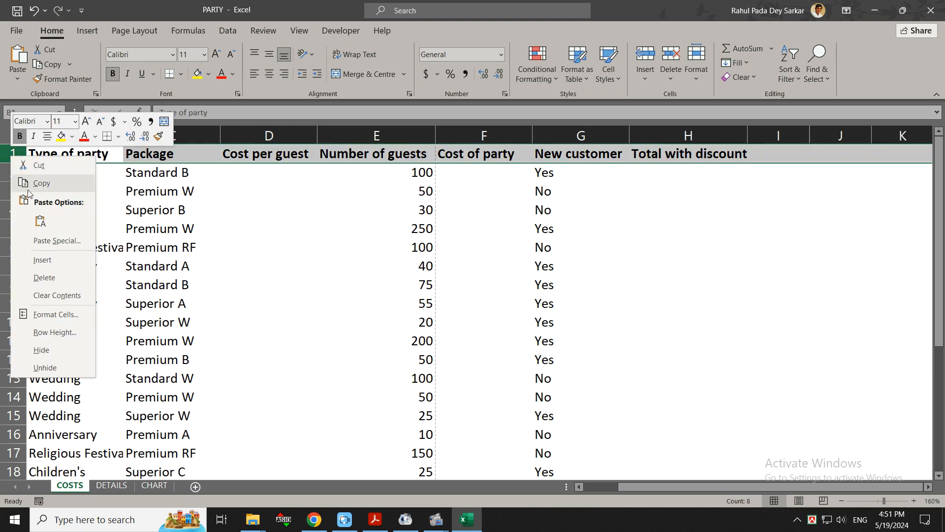
click(42, 260)
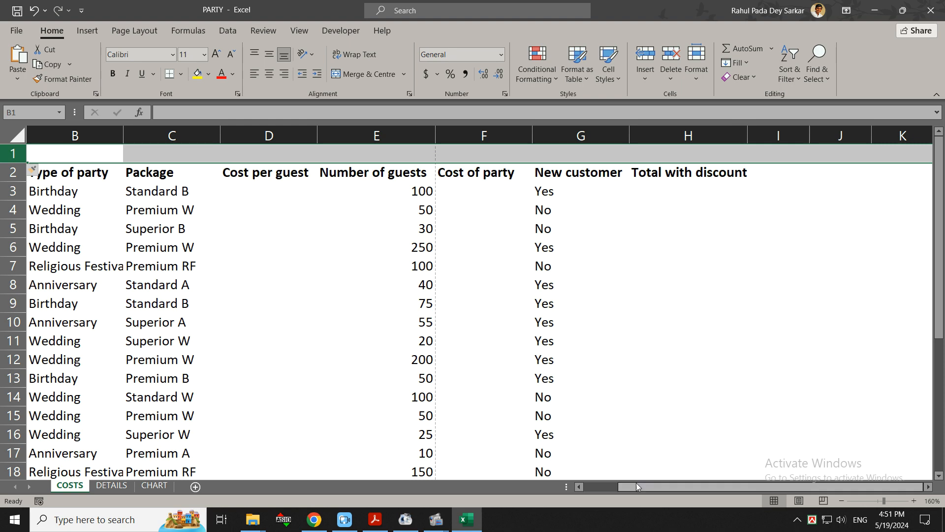
drag(637, 484, 604, 489)
click(215, 154)
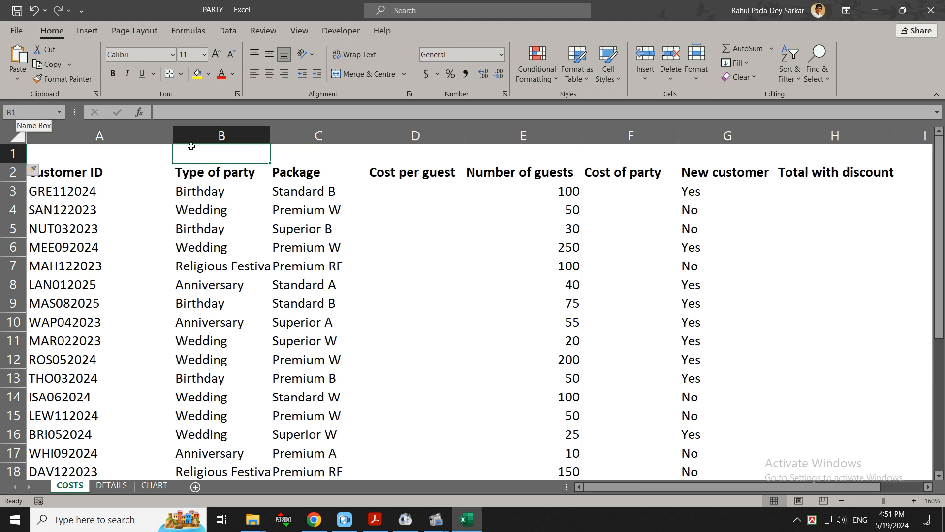
key(ctrl+v)
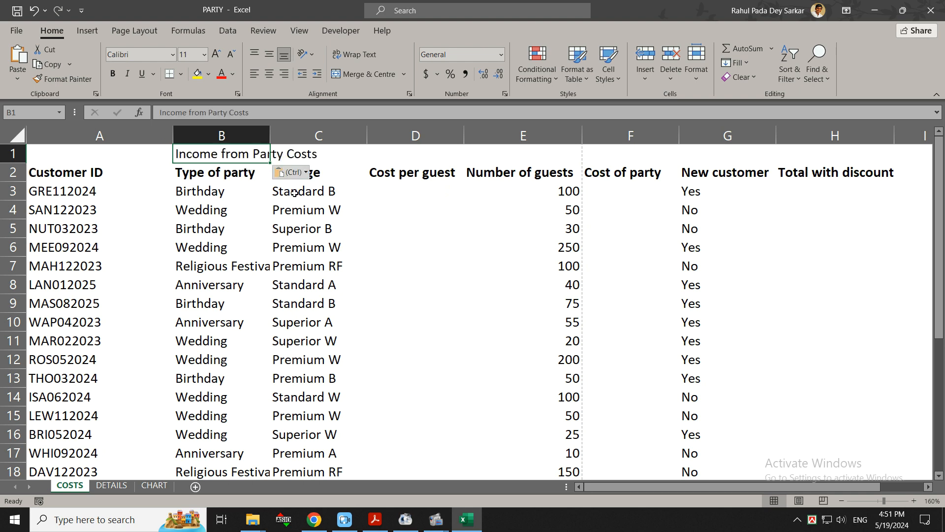
Check Task B1a (ii) in Acrobat and, back in Excel, merge and centre cells B1 to H1
key(alt+Tab)
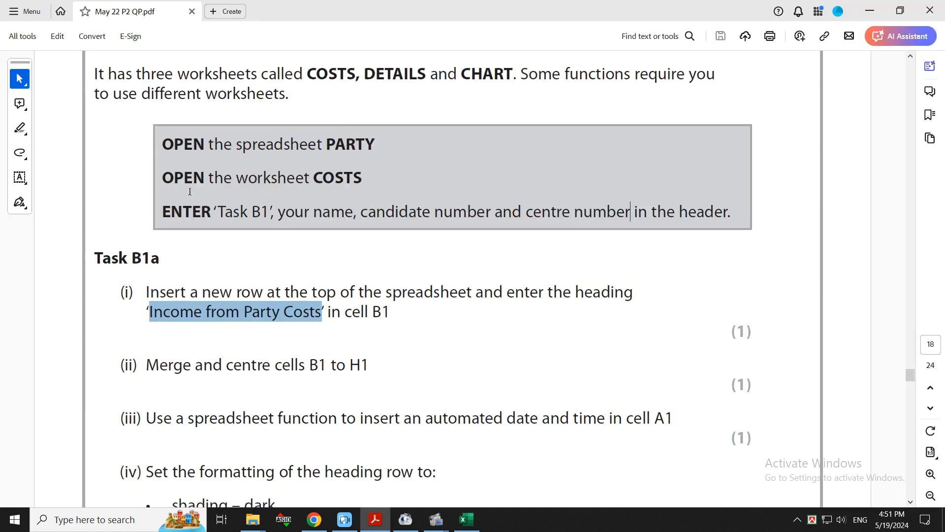
scroll(220, 334, down, 1)
drag(148, 338, 369, 341)
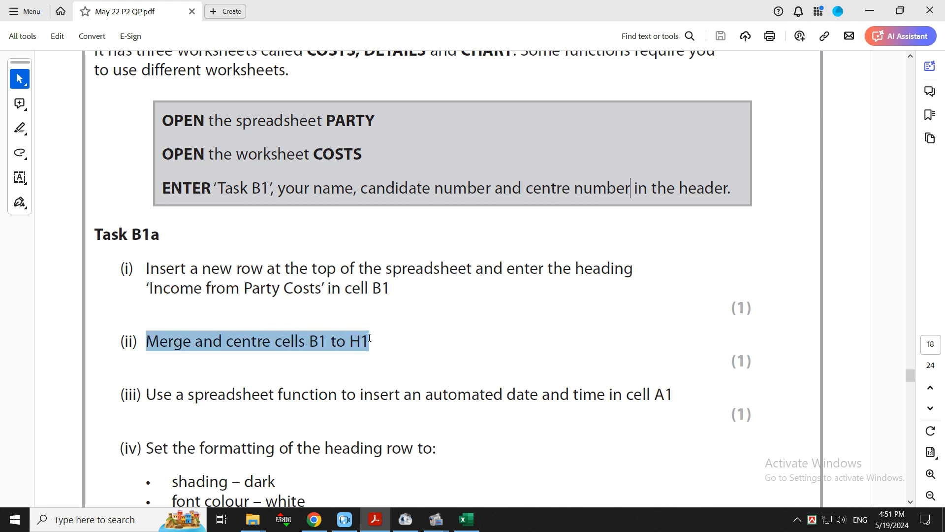
click(467, 519)
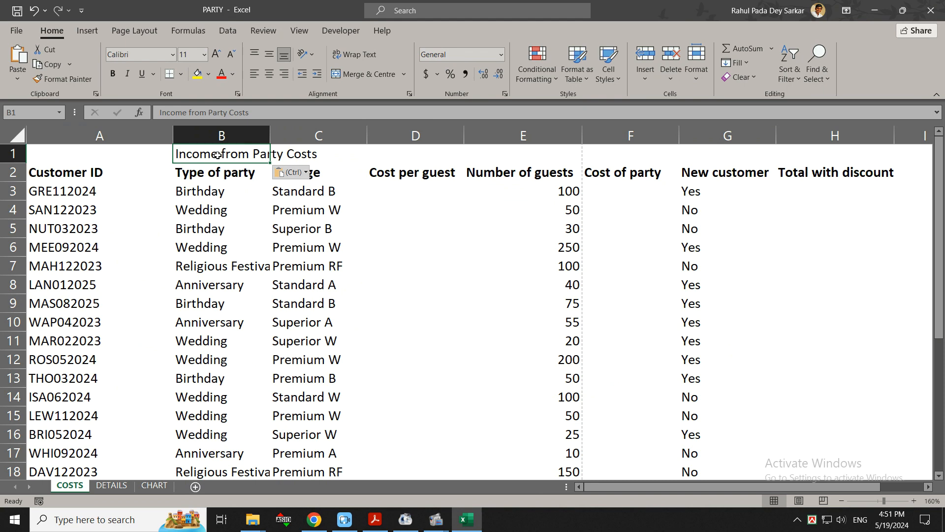
drag(241, 155, 815, 161)
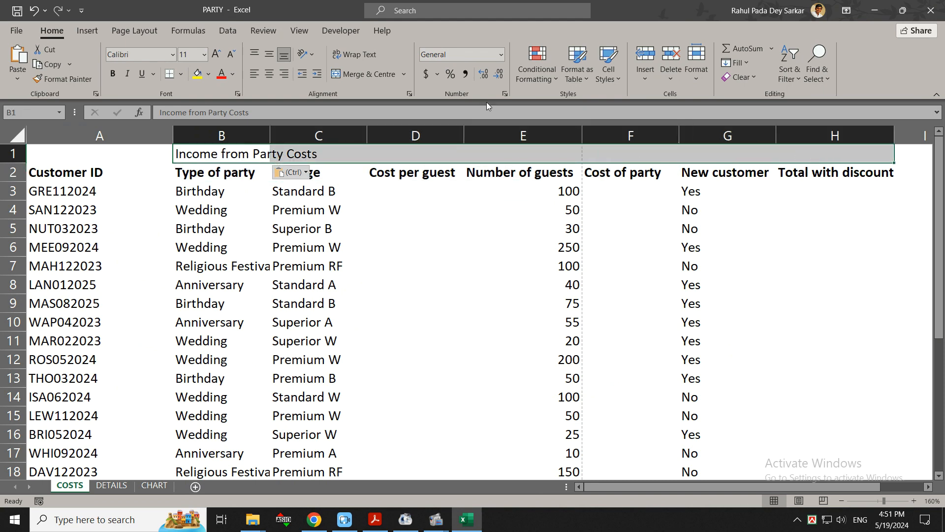
click(362, 78)
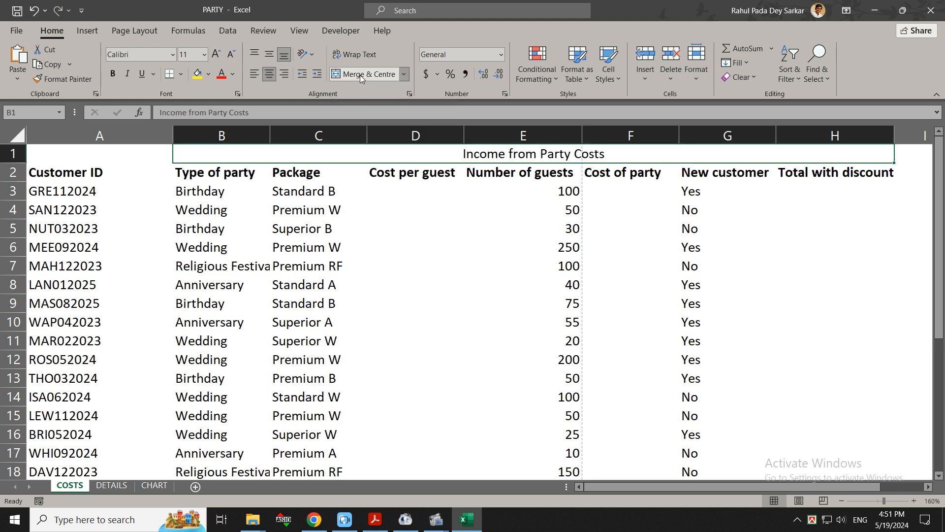
Check Task B1a (iii) in Acrobat and enter the automated date and time function =NOW() in cell A1 in Excel
key(alt+Tab)
scroll(201, 346, down, 1)
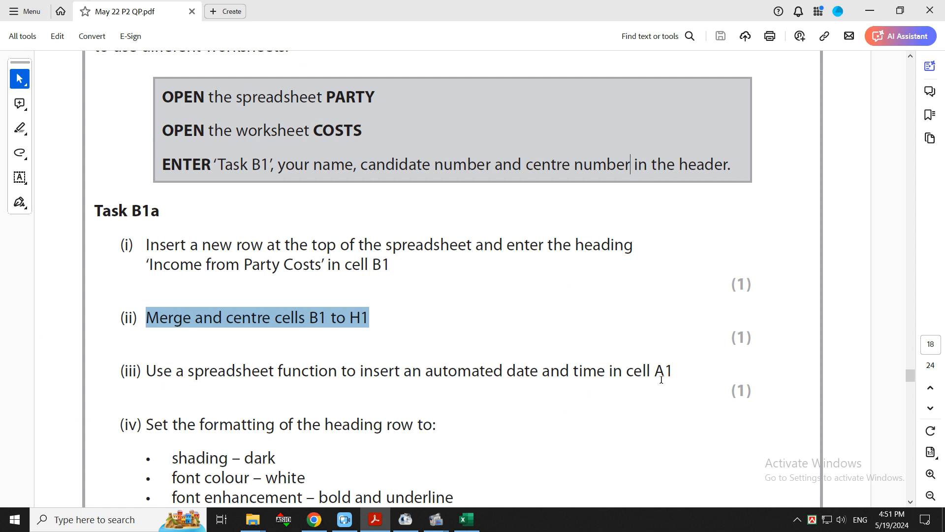
key(alt+Tab)
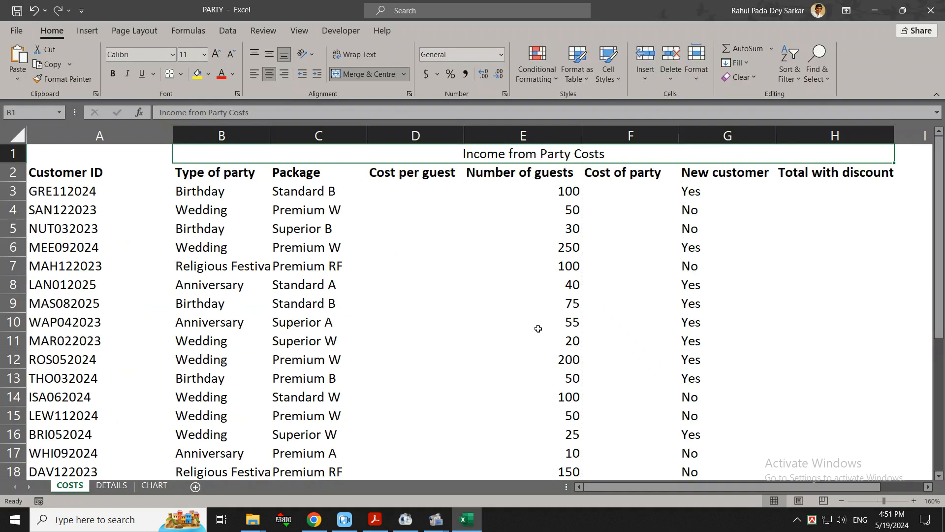
click(66, 153)
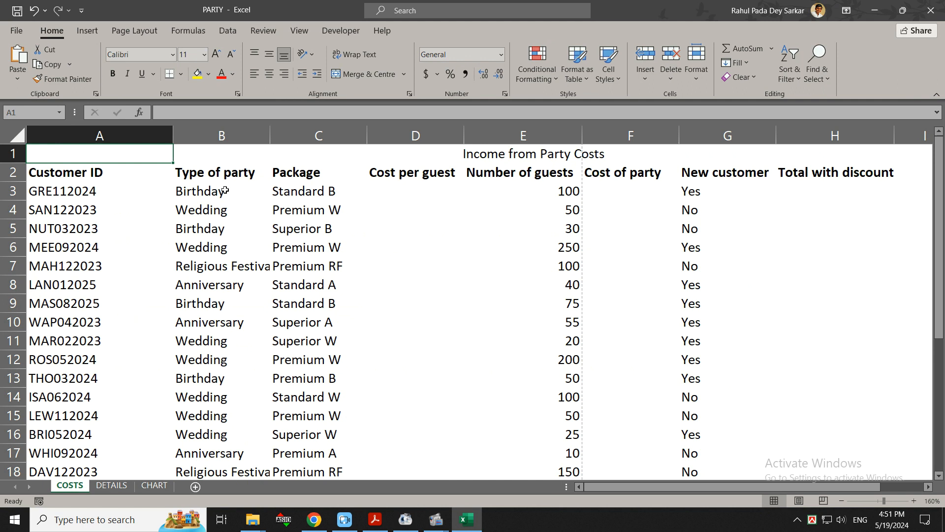
text(=now)
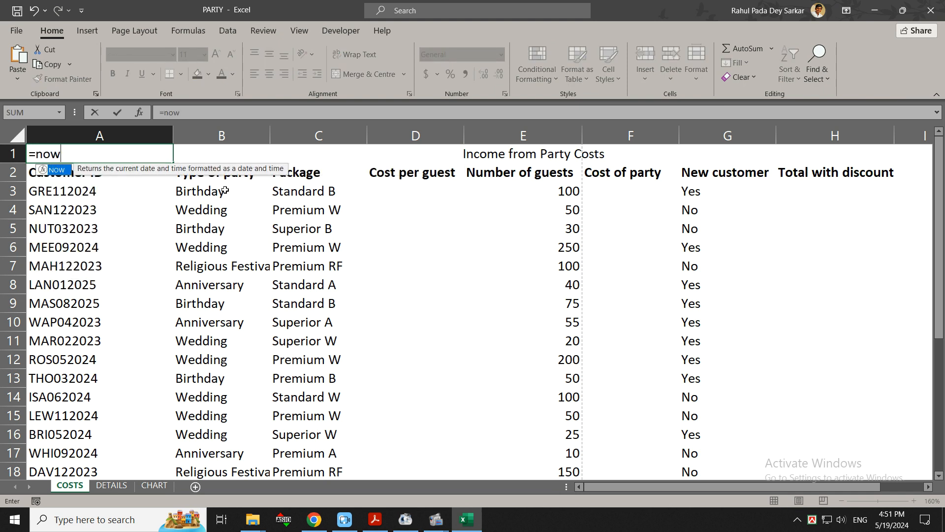
key(Tab)
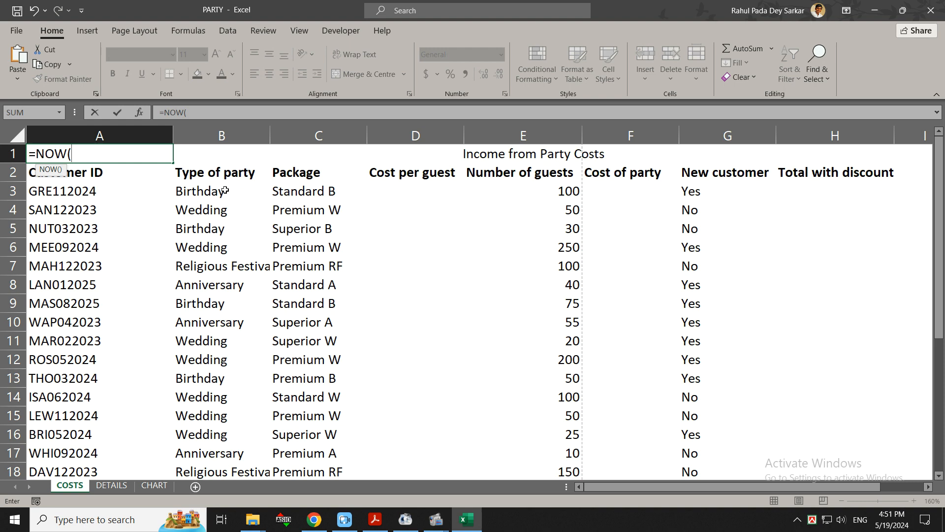
text())
key(Return)
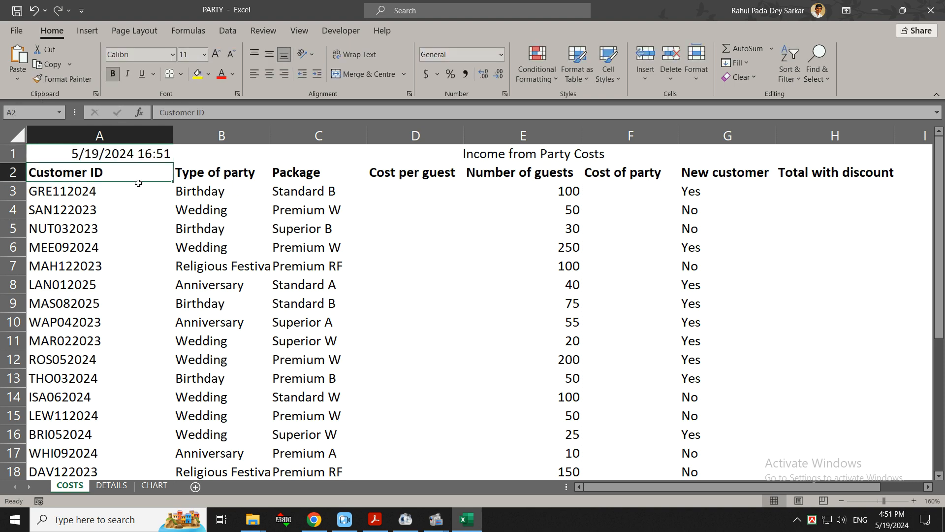
Read the Task B1a (iv) formatting list in Acrobat and, in Excel, give heading row 1 black shading and a white font colour
key(alt+Tab)
scroll(126, 380, down, 1)
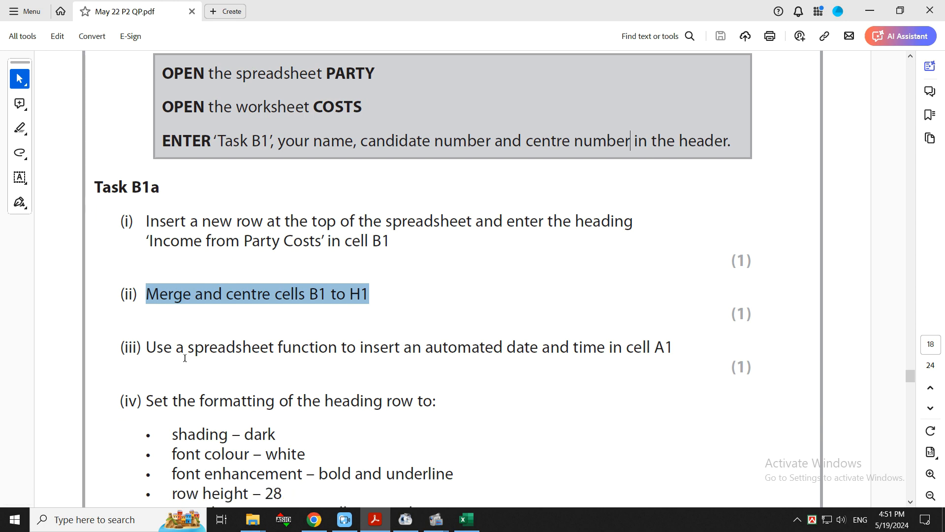
click(157, 347)
scroll(157, 349, down, 4)
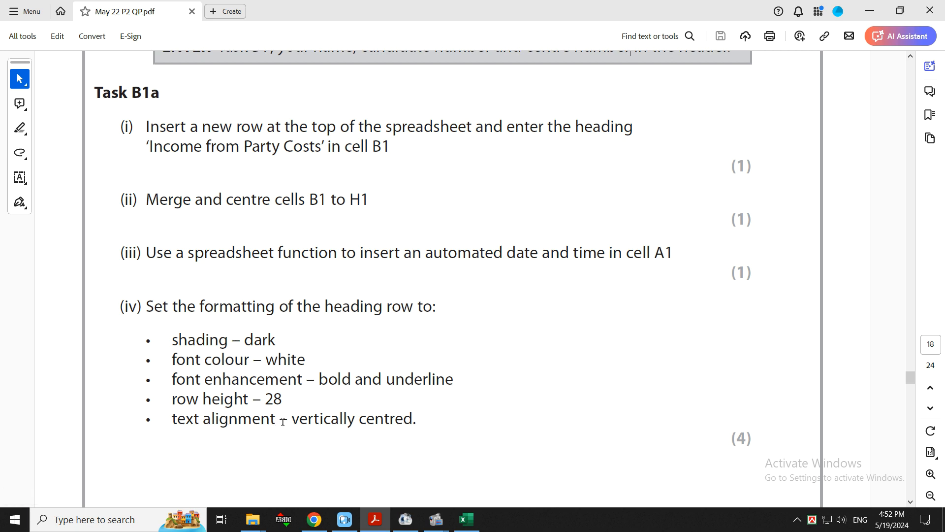
key(alt+Tab)
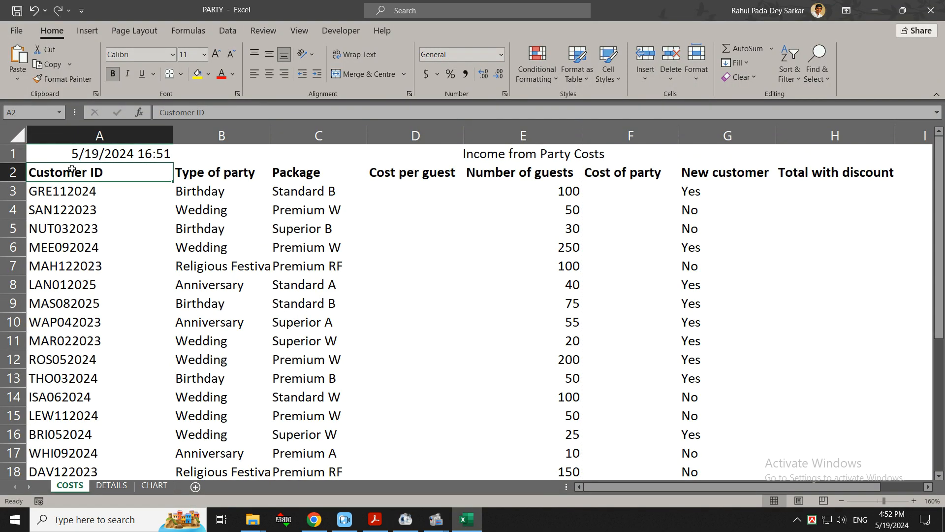
click(14, 153)
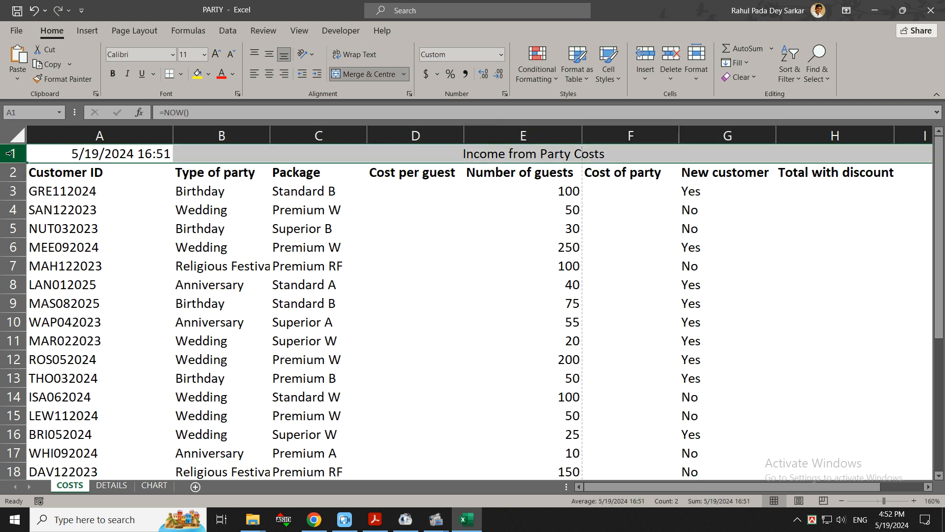
click(208, 75)
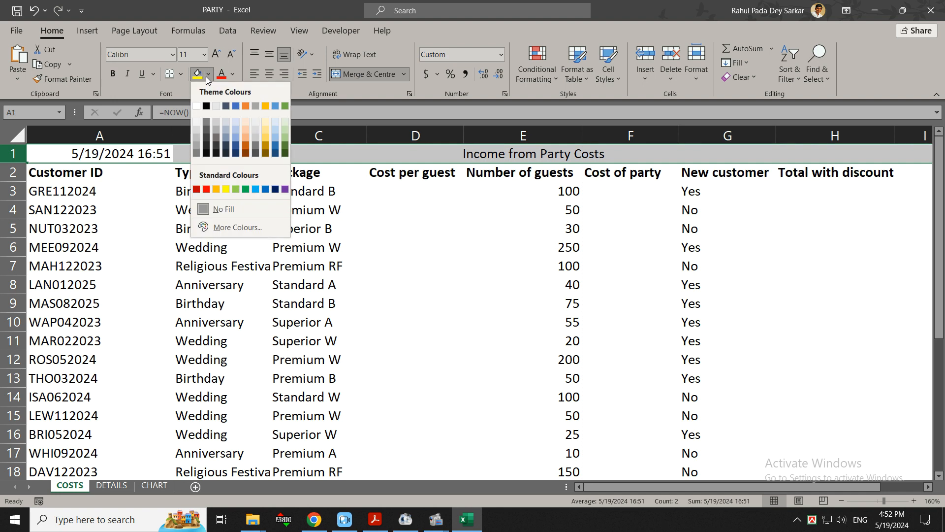
click(206, 106)
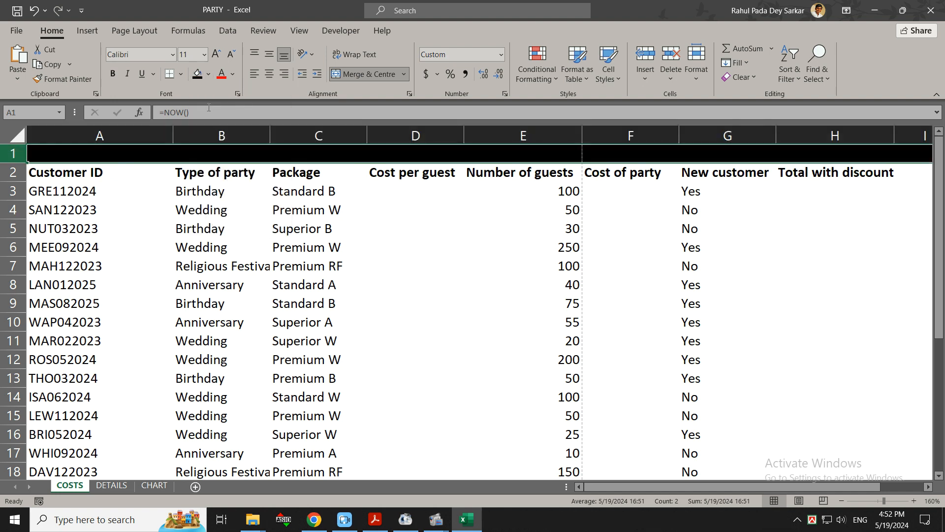
click(235, 76)
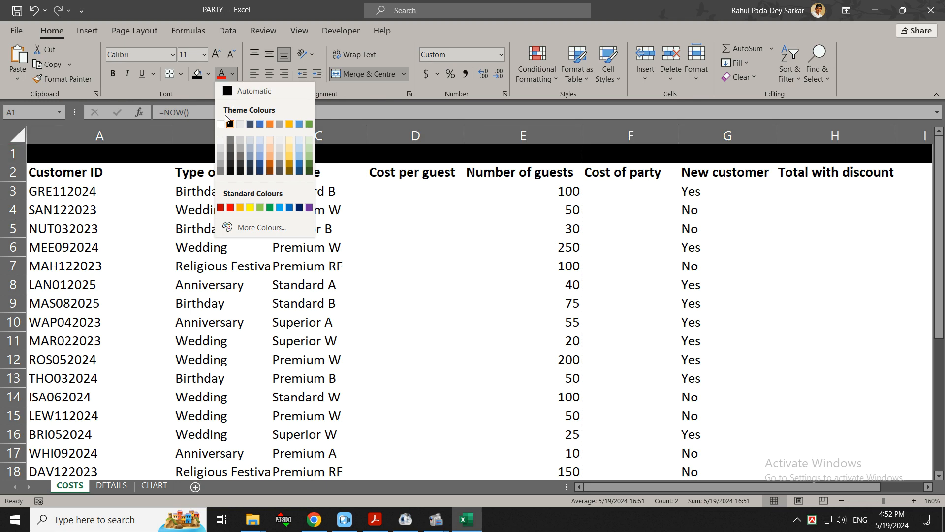
click(221, 124)
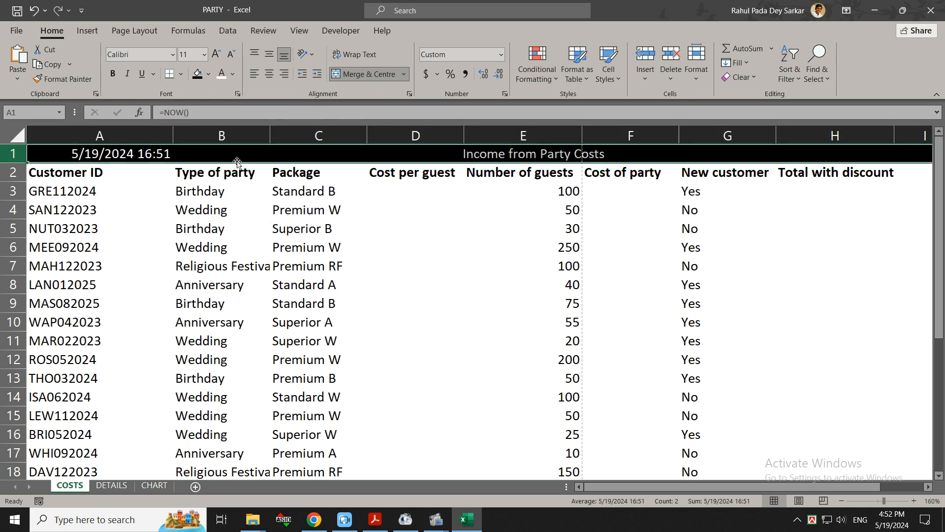
Recheck the font enhancement requirement in Acrobat and make the text of heading row 1 bold and underlined in Excel
key(alt+Tab)
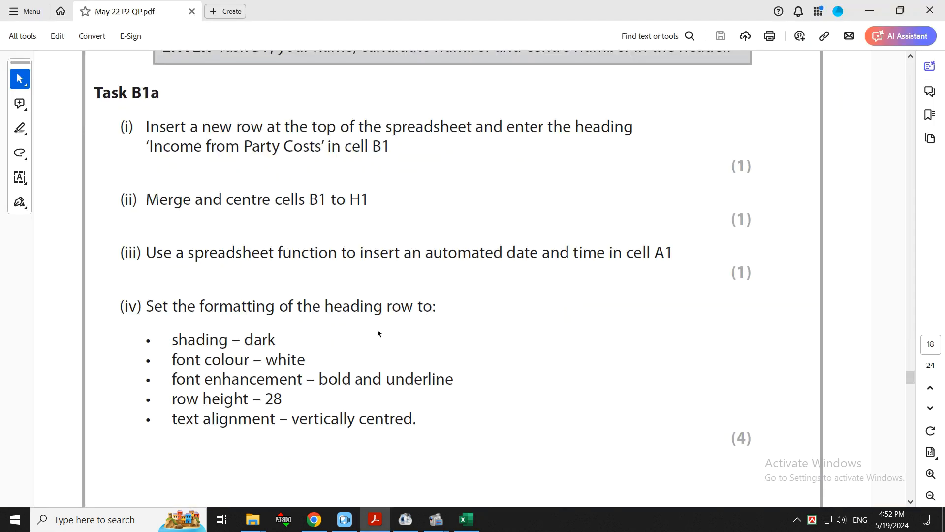
key(alt+Tab)
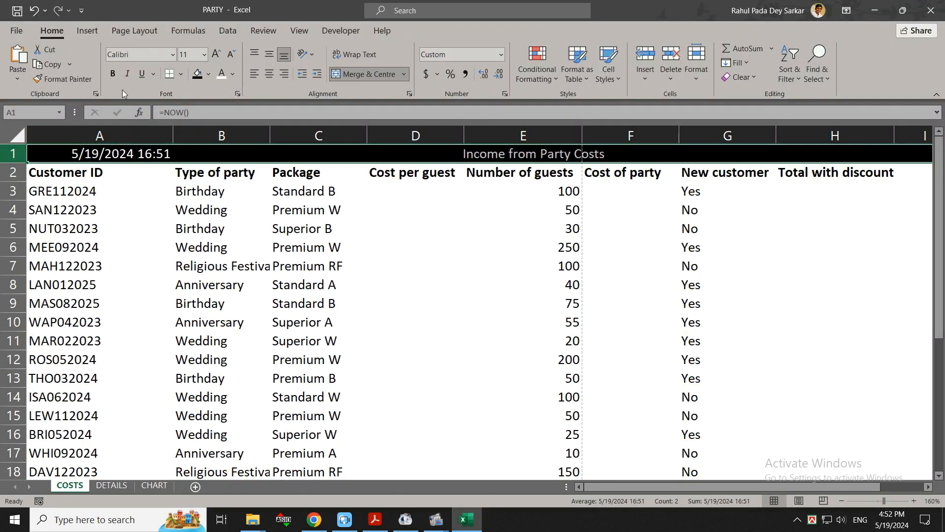
click(114, 74)
click(142, 74)
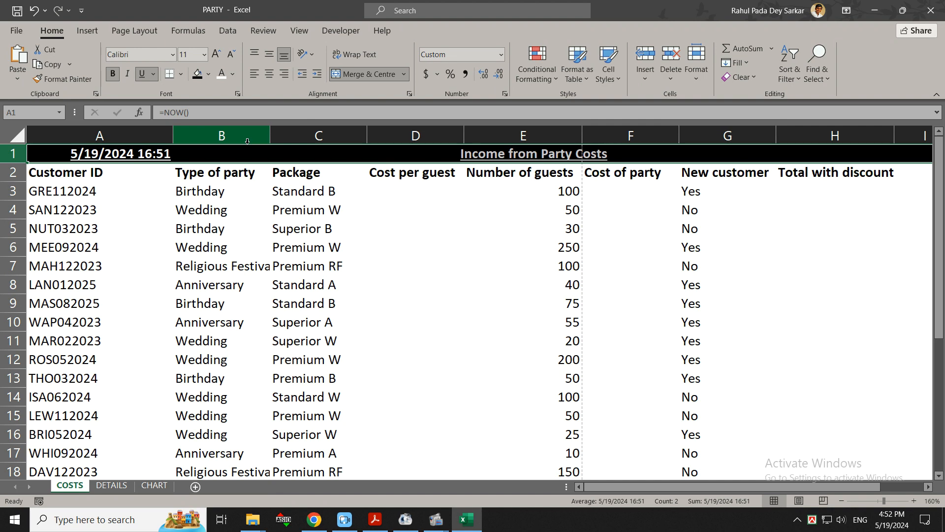
Recheck the formatting list in Acrobat and, in Excel, set the height of row 1 to 28 and centre its text vertically
key(alt+Tab)
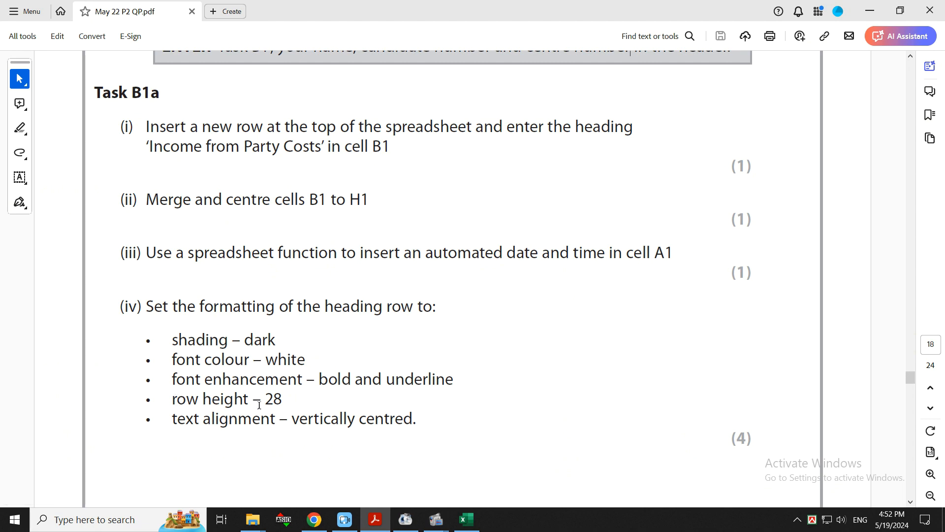
key(alt+Tab)
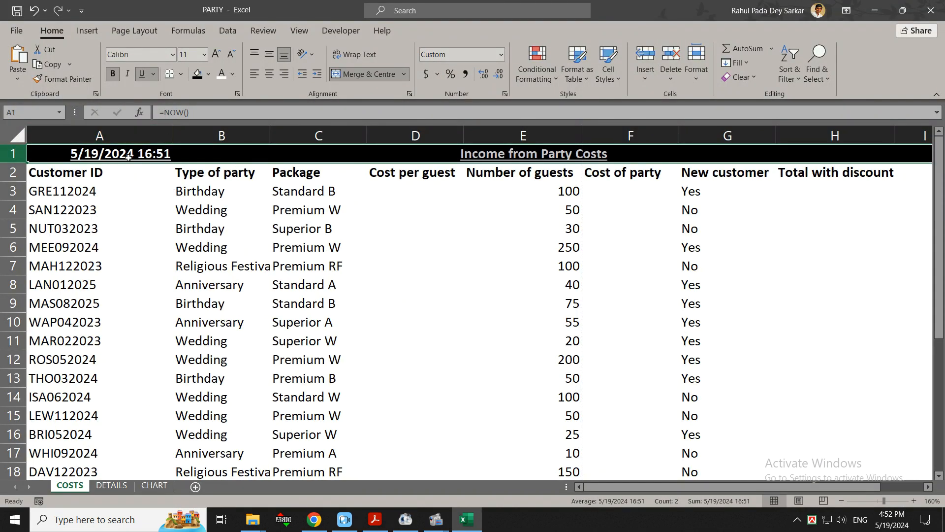
right_click(11, 153)
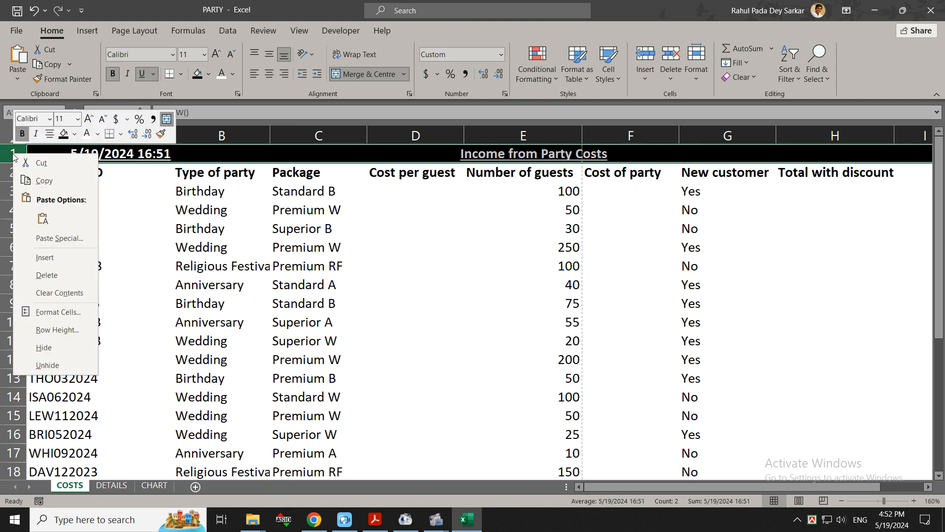
click(54, 330)
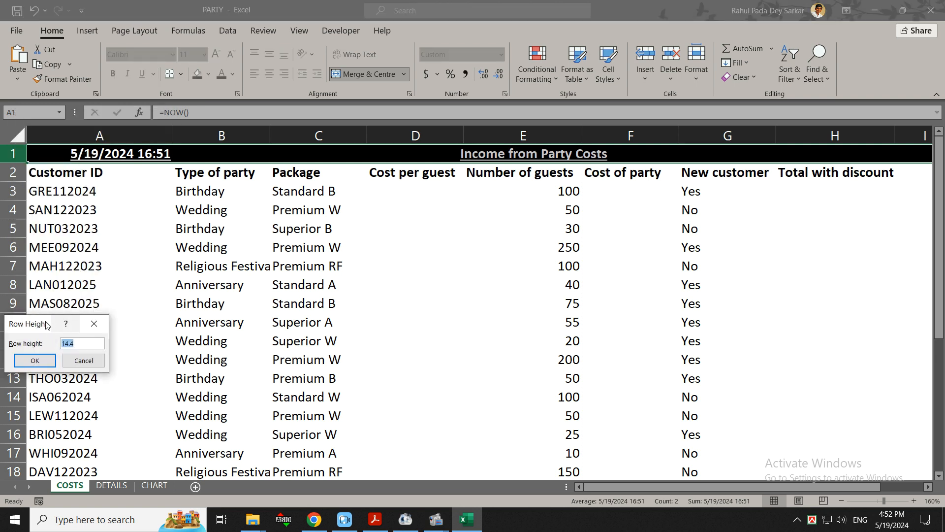
drag(47, 321, 190, 274)
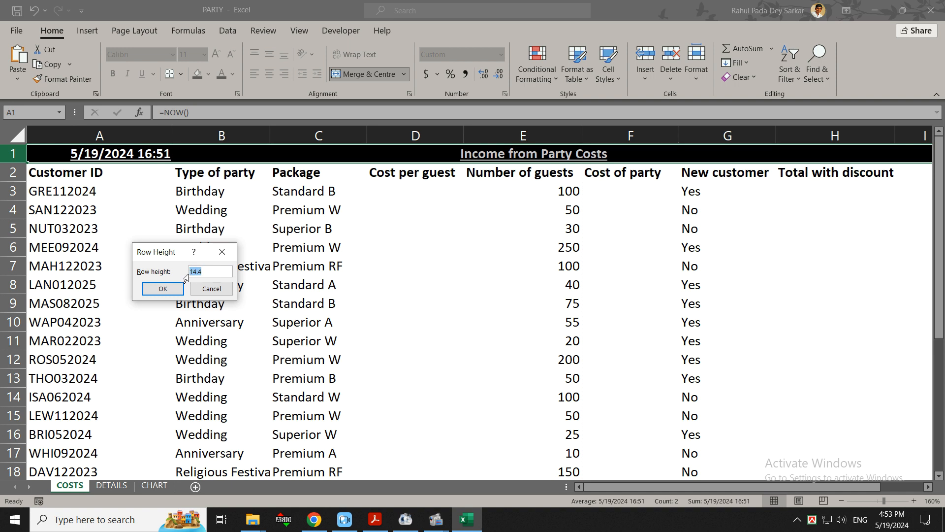
text(28)
click(155, 288)
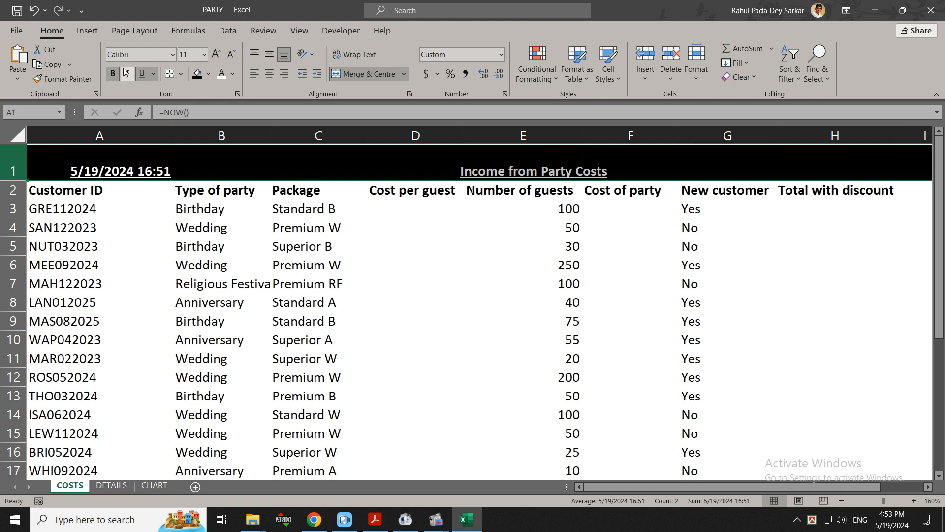
click(272, 55)
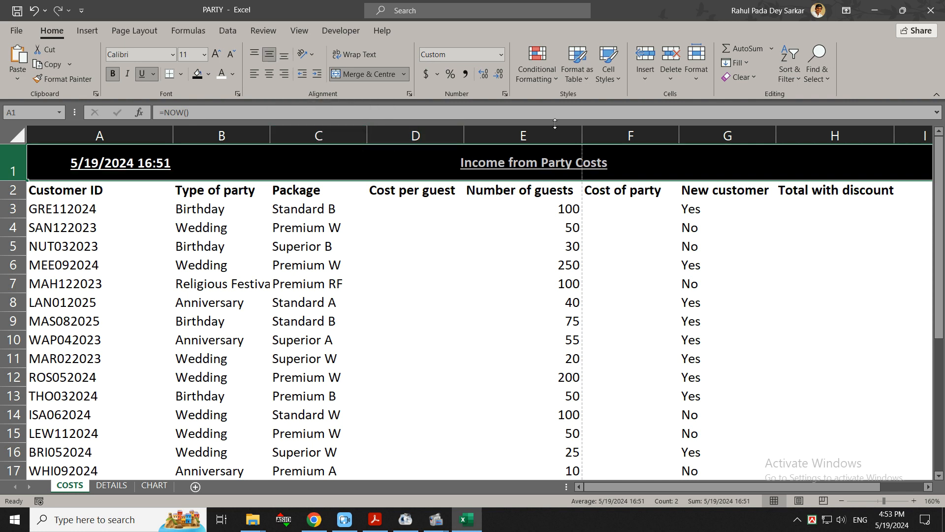
Switch to the question paper in Acrobat and read the Task B1b (i) instruction on displaying the Cost per guest for Customer ID GRE112024
click(402, 175)
key(alt+Tab)
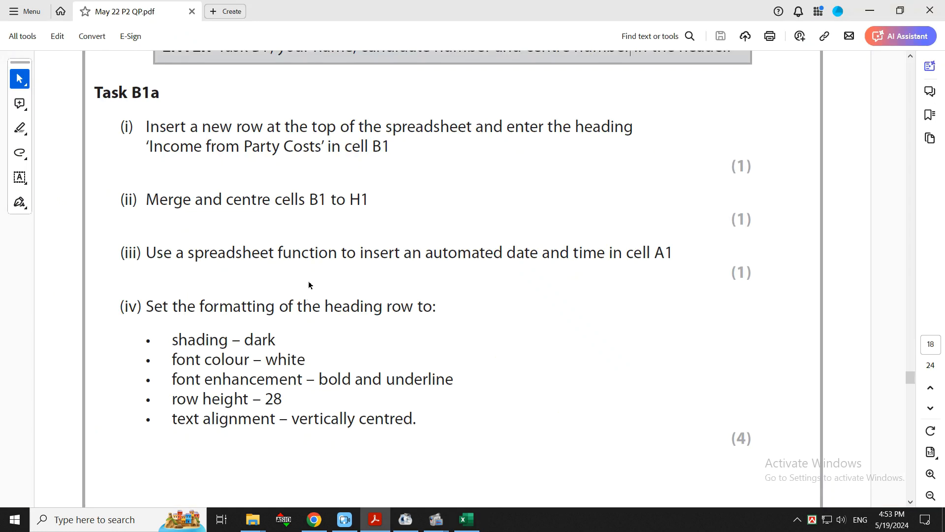
scroll(306, 278, down, 3)
scroll(289, 277, down, 10)
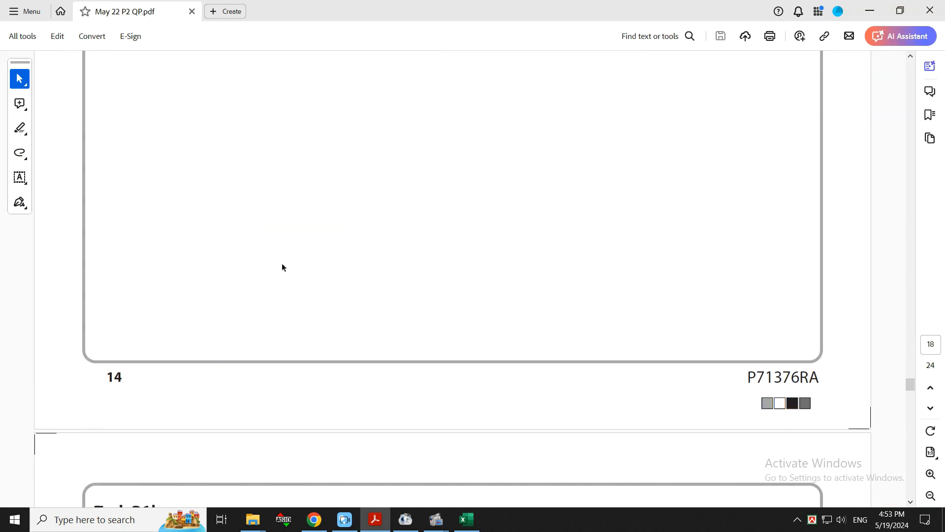
scroll(281, 266, up, 3)
scroll(281, 256, up, 17)
scroll(275, 266, down, 15)
scroll(263, 278, down, 13)
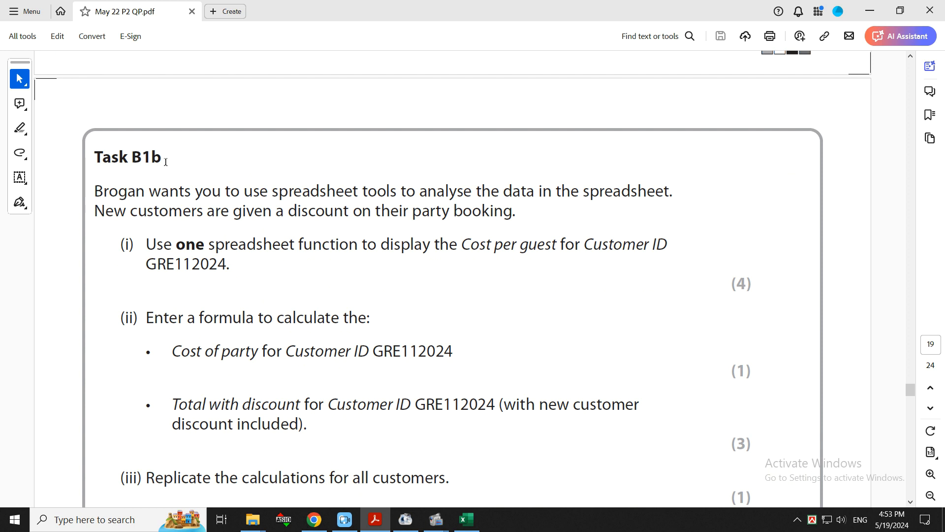
scroll(166, 162, down, 1)
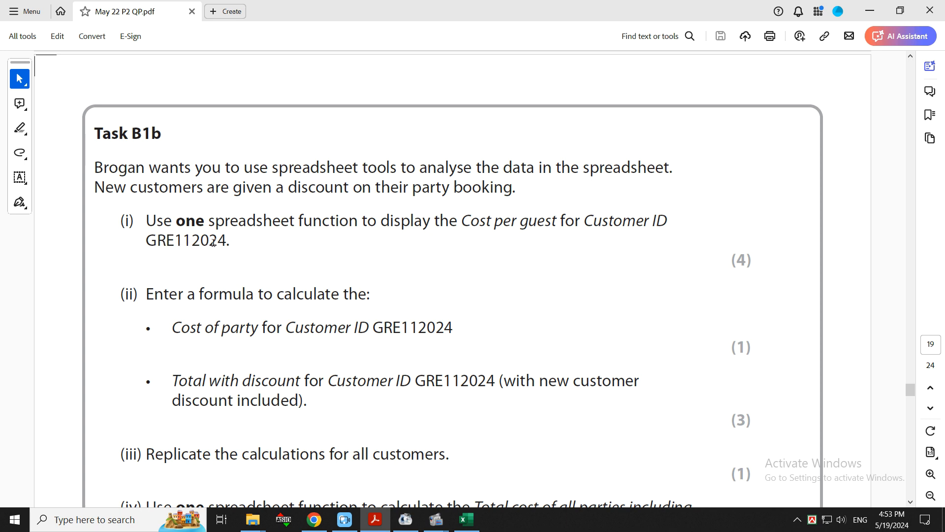
Return to Excel and examine the package prices per guest on the DETAILS sheet against the Cost per guest column on the COSTS sheet
key(alt+Tab)
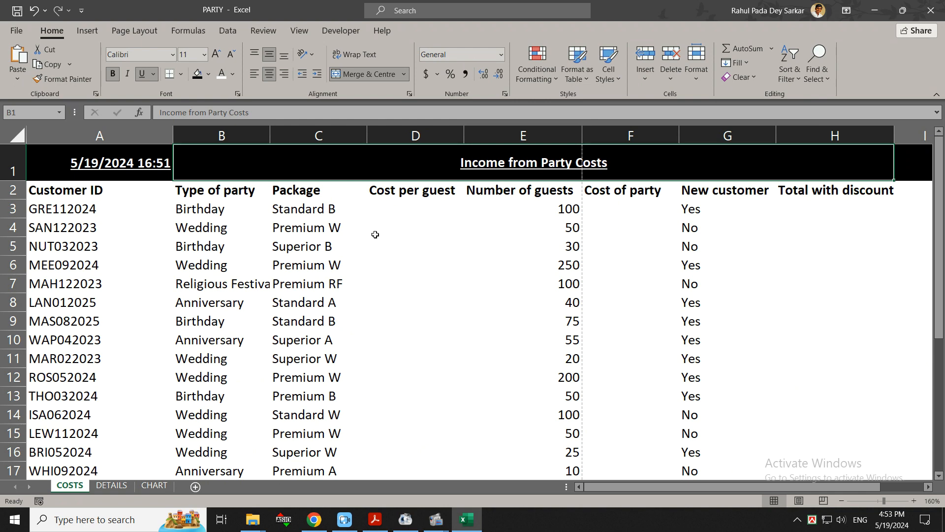
click(401, 205)
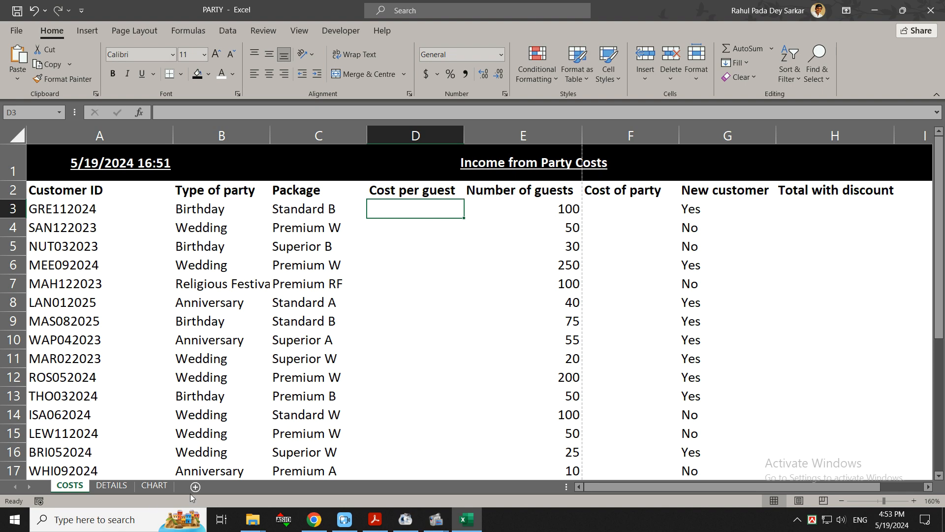
click(111, 485)
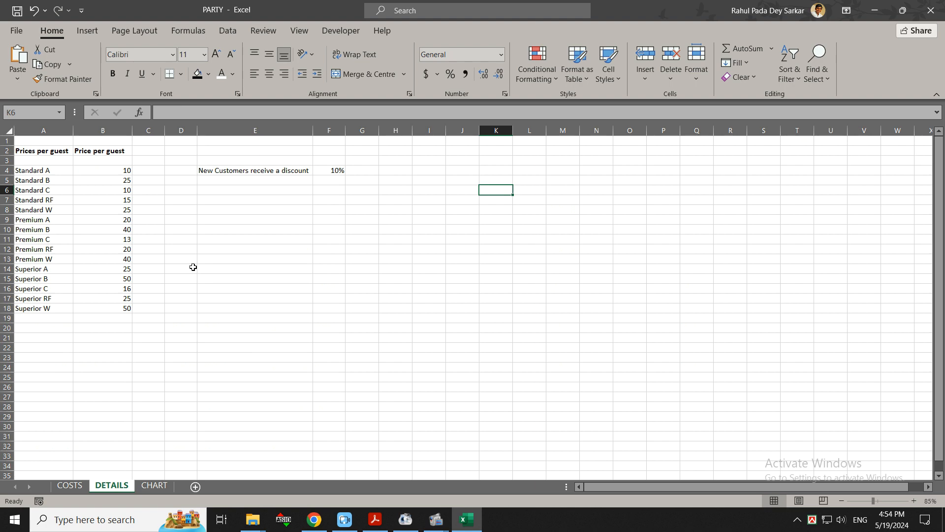
scroll(191, 268, up, 4)
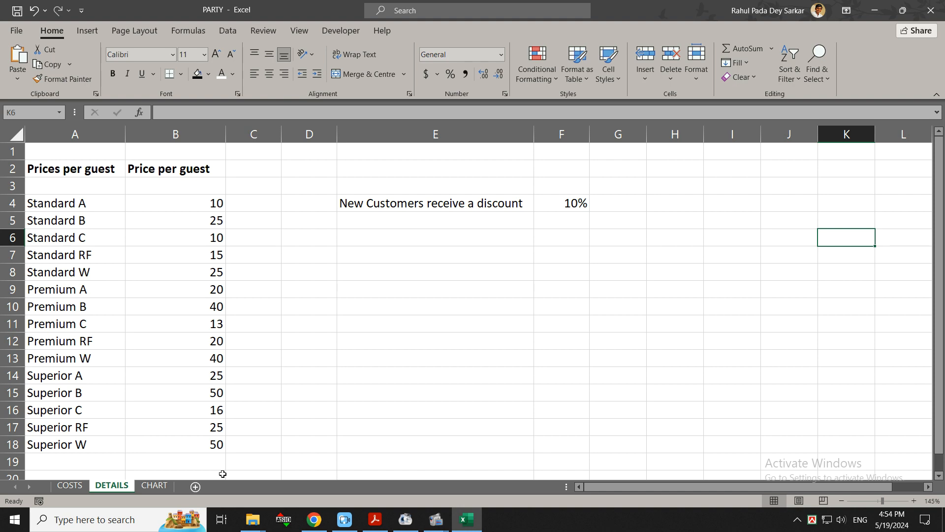
click(72, 486)
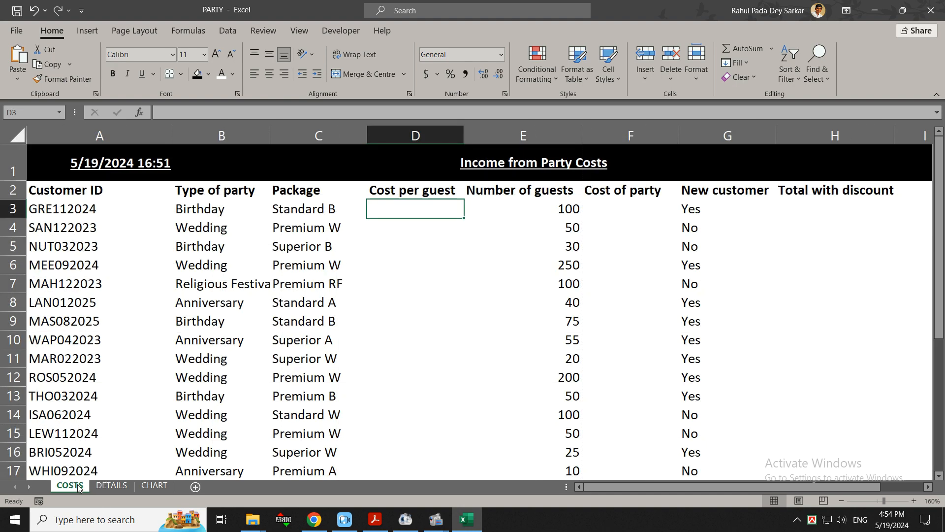
click(116, 476)
click(112, 486)
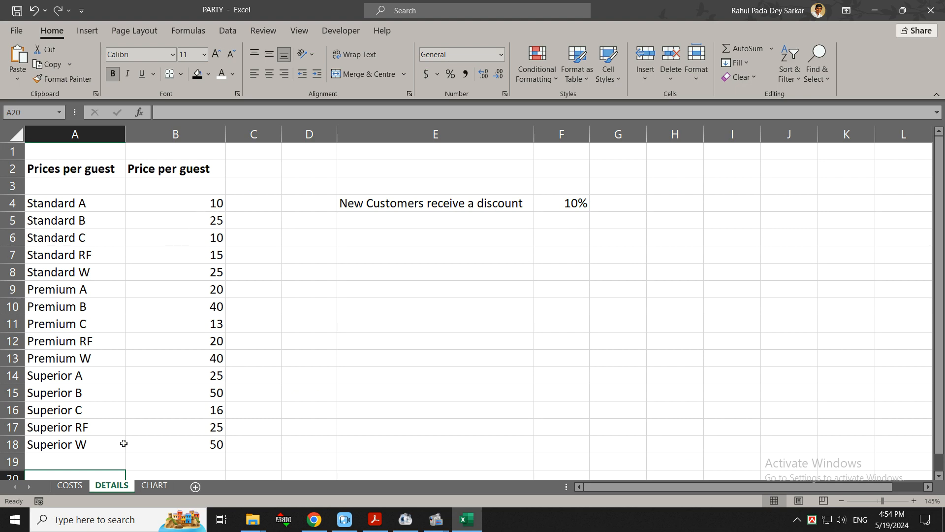
click(71, 486)
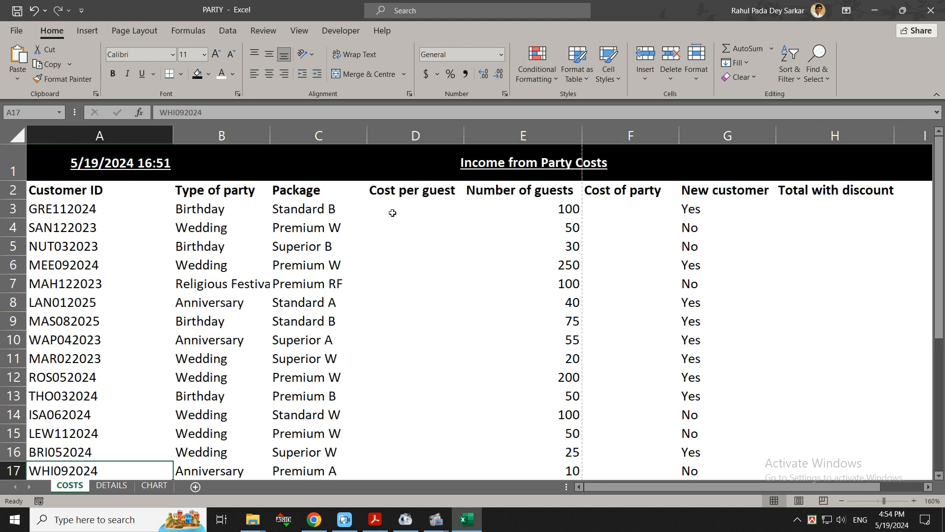
Start a VLOOKUP function in cell D3 of the COSTS sheet
click(393, 211)
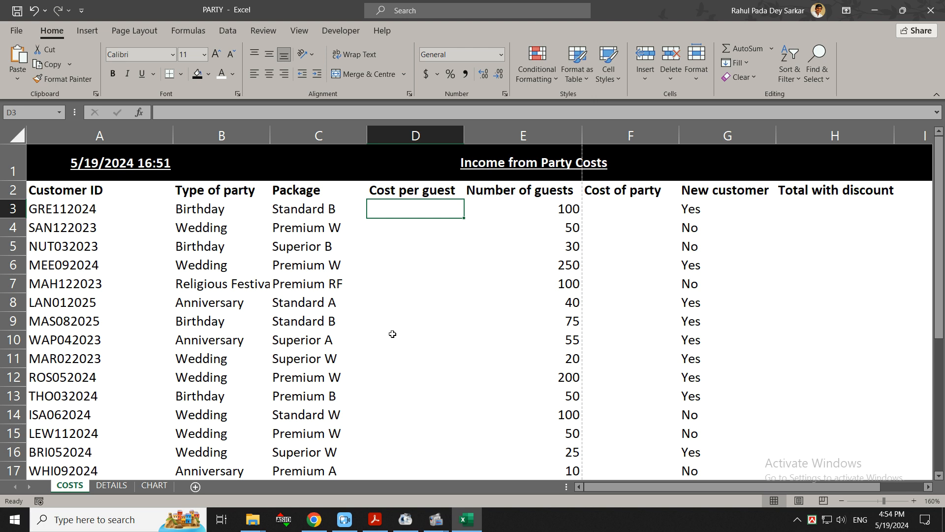
text(=)
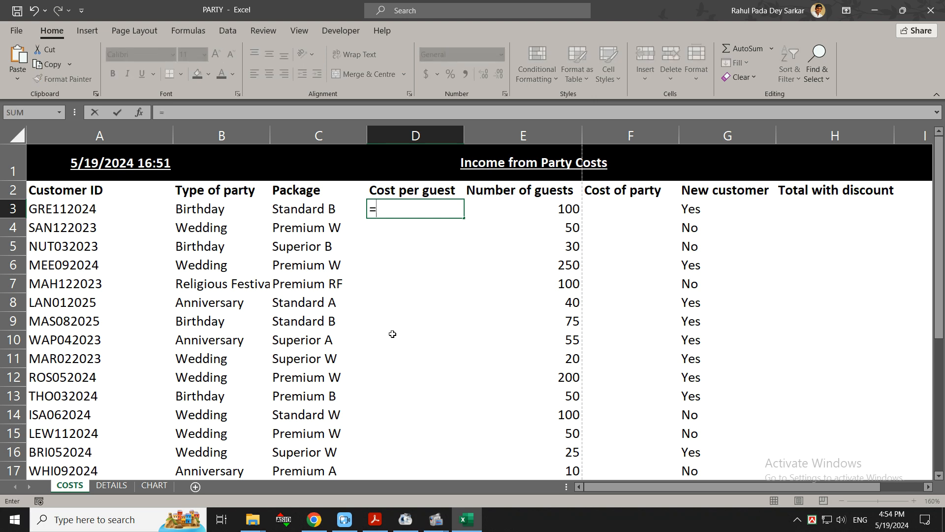
text(VLO)
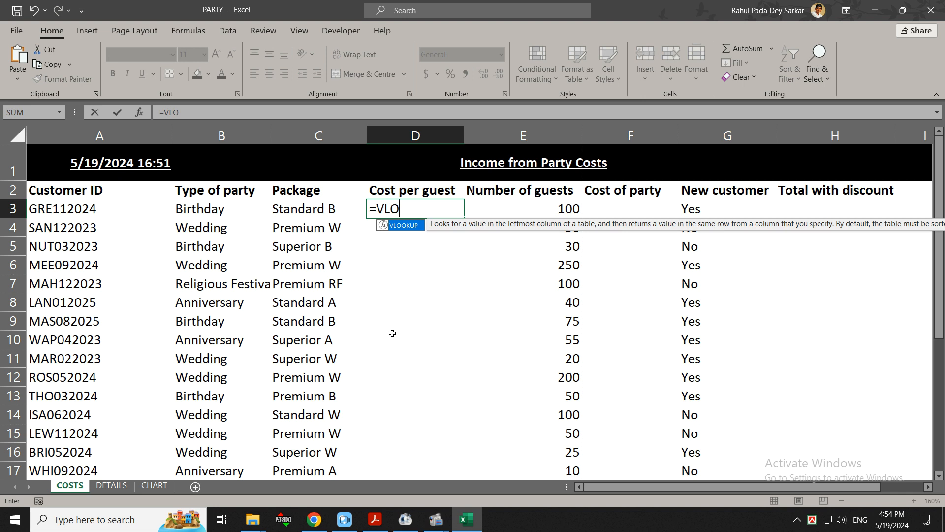
key(Tab)
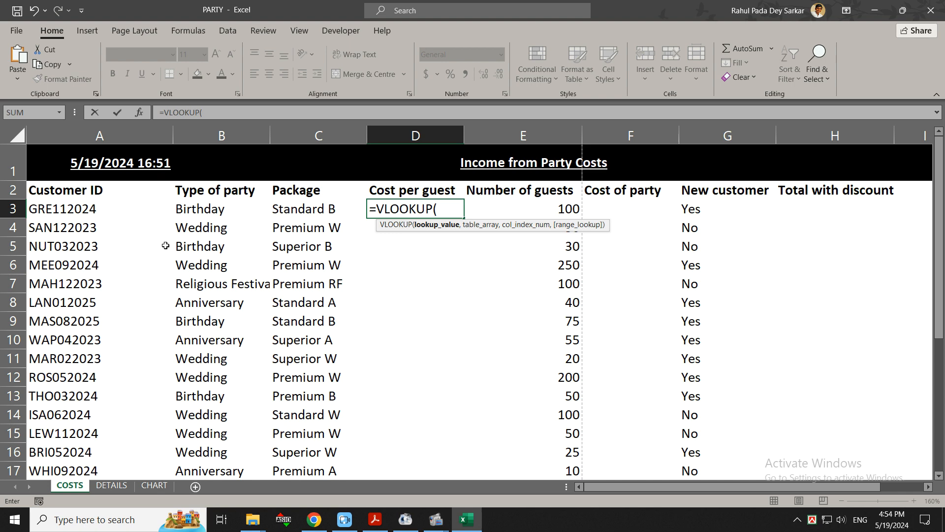
click(115, 486)
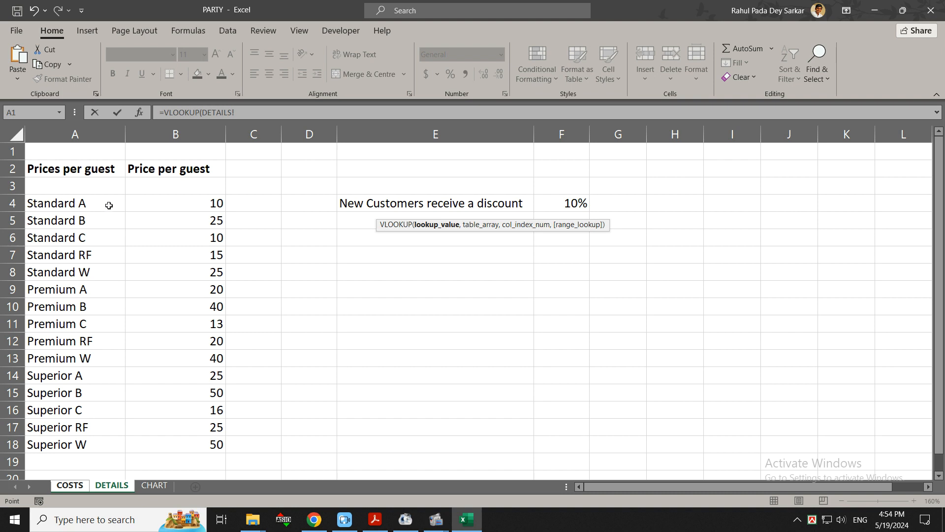
click(71, 485)
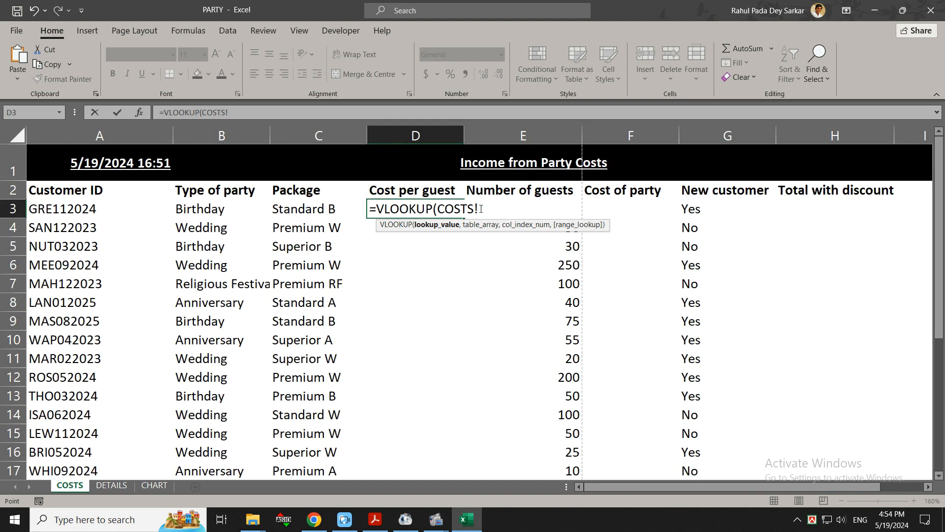
key(BackSpace)
key(BackSpace)
key(BackSpace)
key(BackSpace)
key(BackSpace)
key(BackSpace)
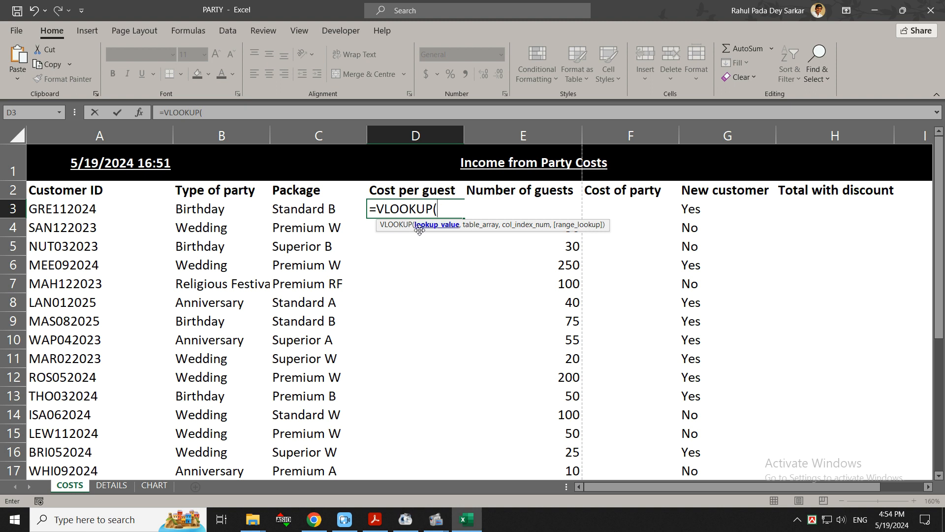
Complete the VLOOKUP in D3 with lookup value COSTS!C3, table array DETAILS!A4:B18, column index 2 and exact match FALSE, and enter it
click(309, 212)
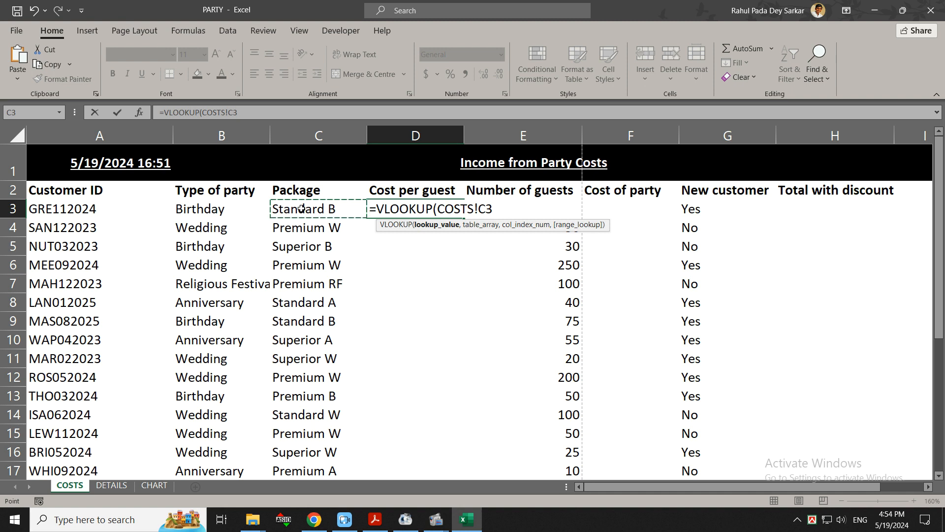
text(,)
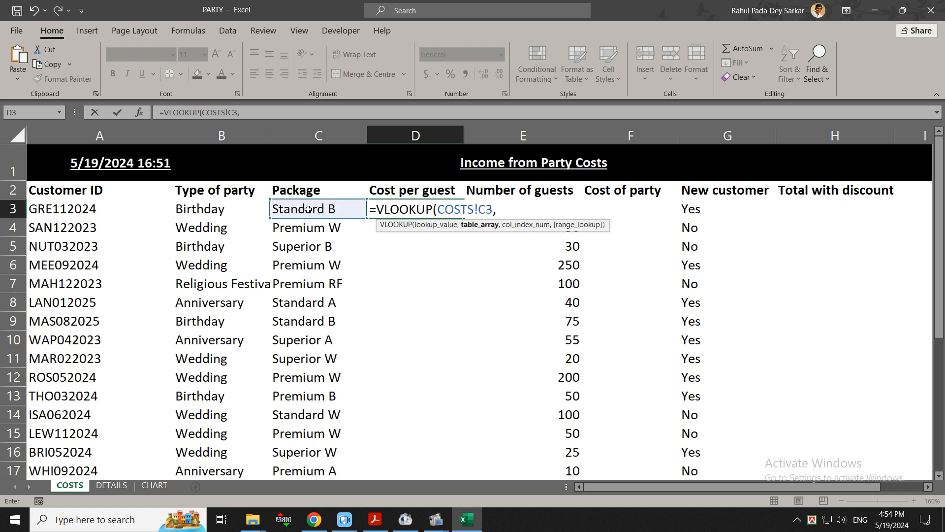
click(109, 486)
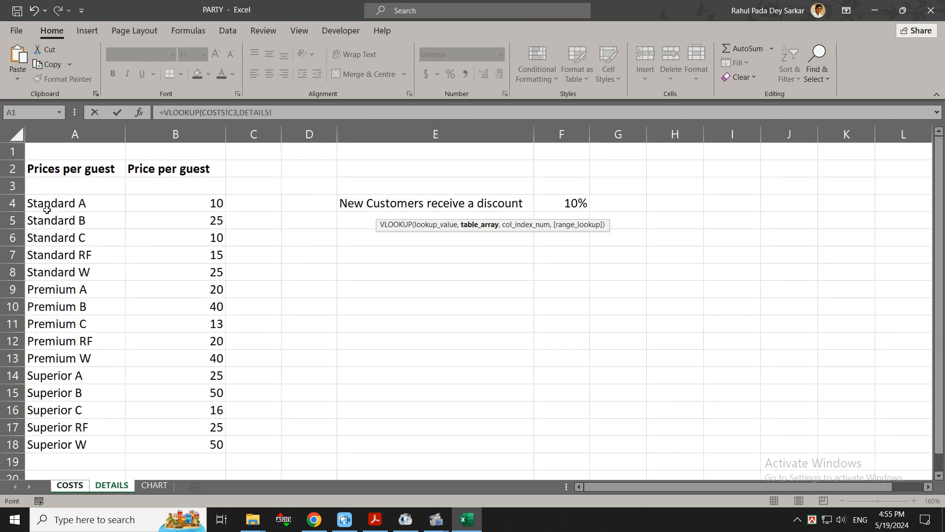
click(45, 212)
drag(45, 211, 207, 449)
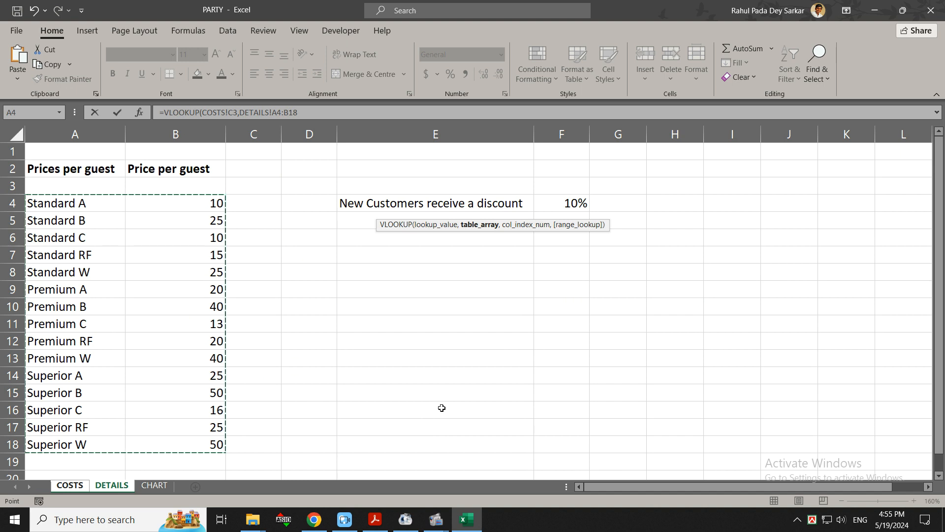
text(,2)
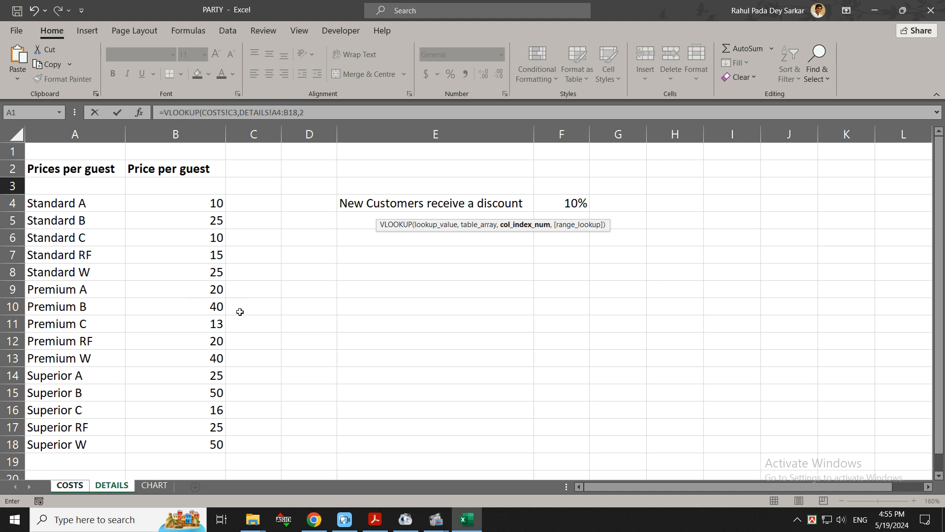
text(,)
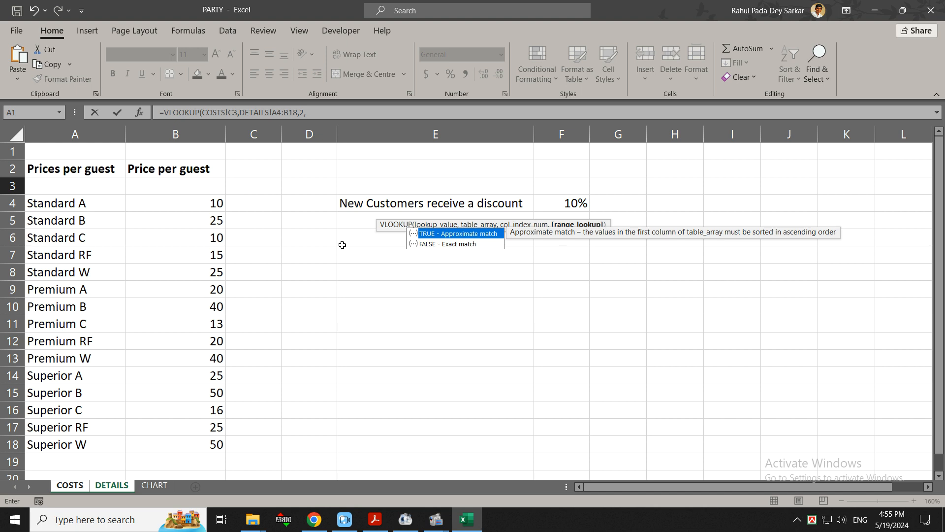
double_click(453, 245)
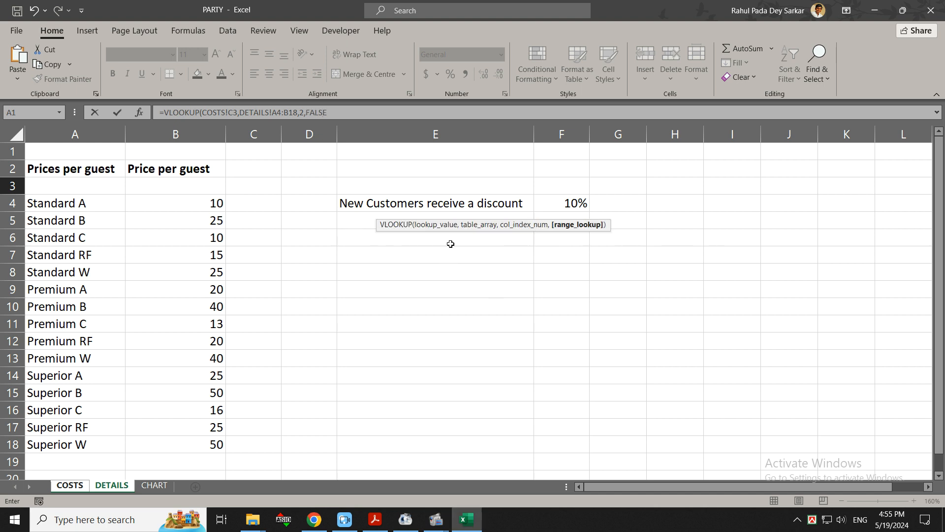
click(344, 113)
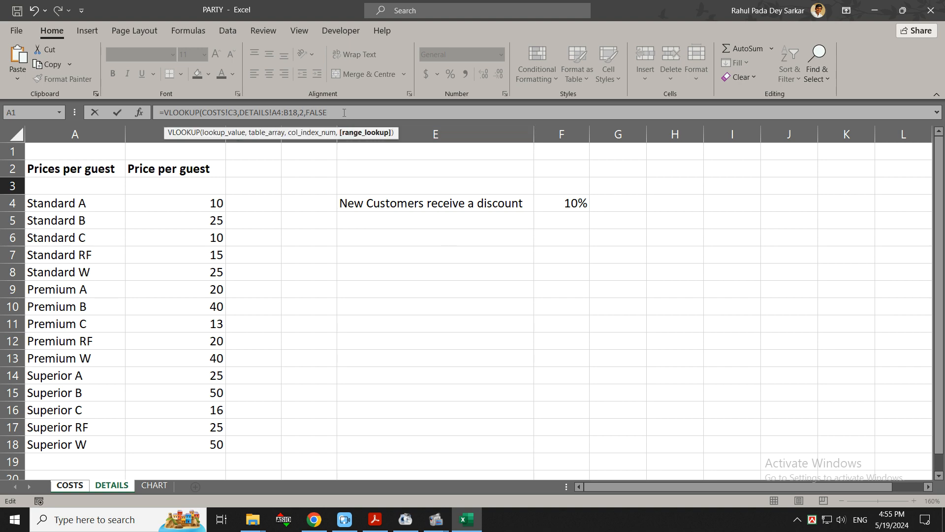
key(Return)
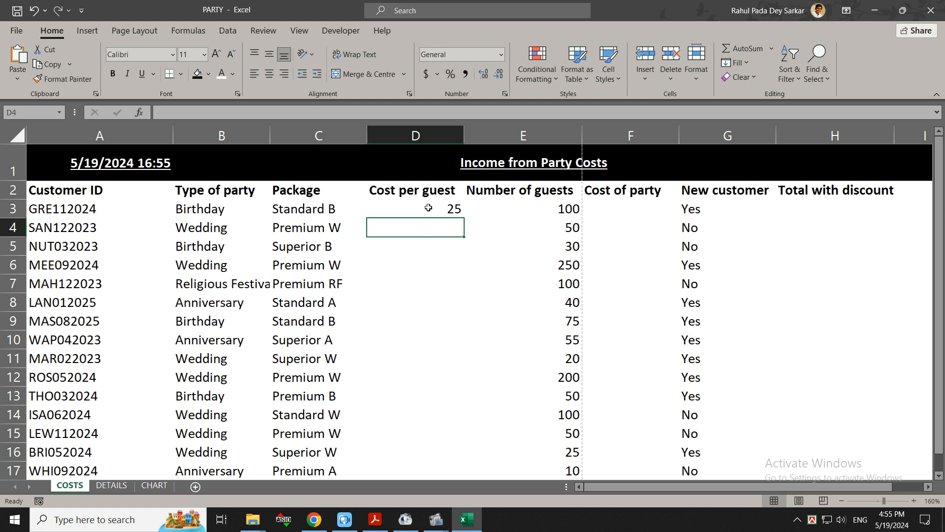
Compare the Standard B price per guest on the DETAILS sheet with the lookup result in D3 of the COSTS sheet
click(105, 487)
drag(96, 219, 208, 230)
click(207, 228)
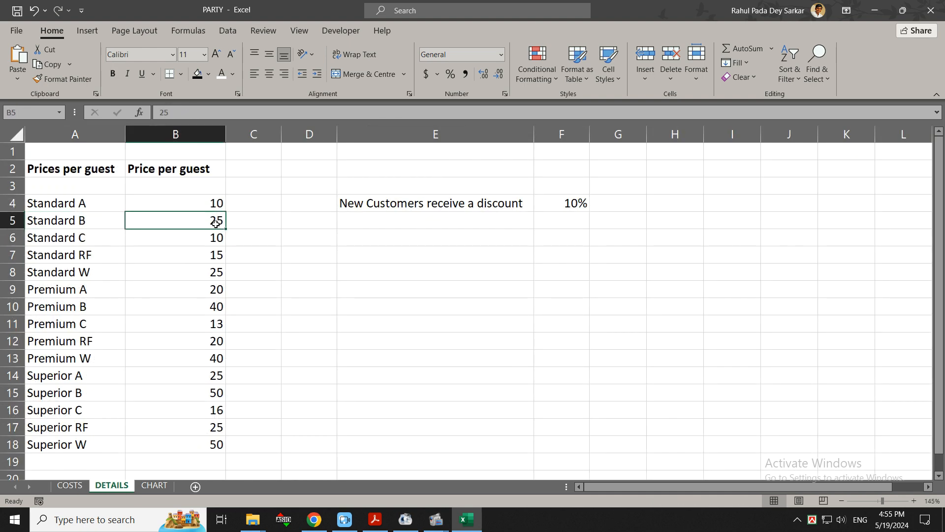
click(69, 485)
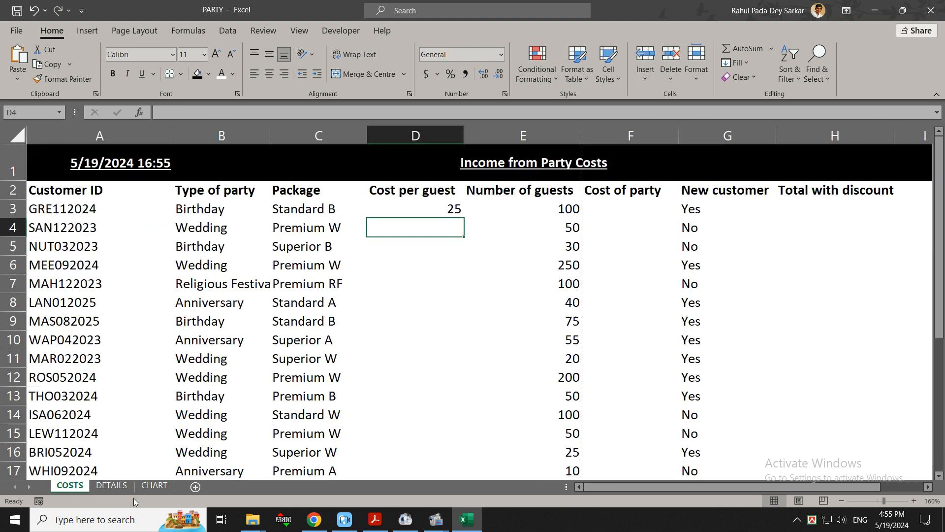
click(436, 519)
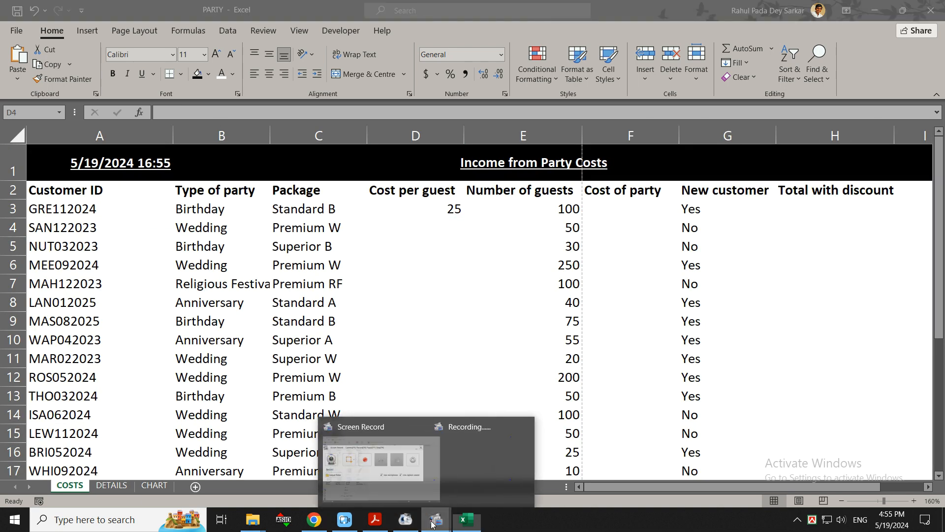
click(407, 463)
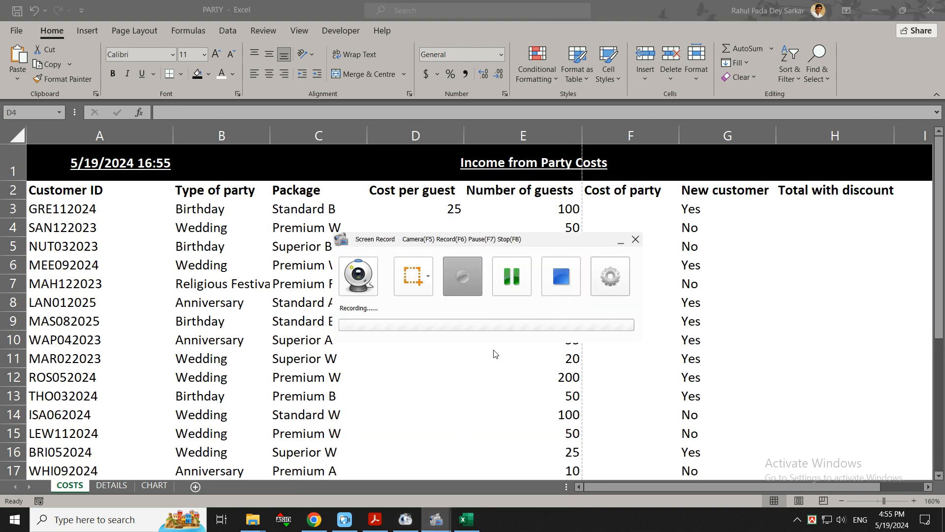
click(525, 288)
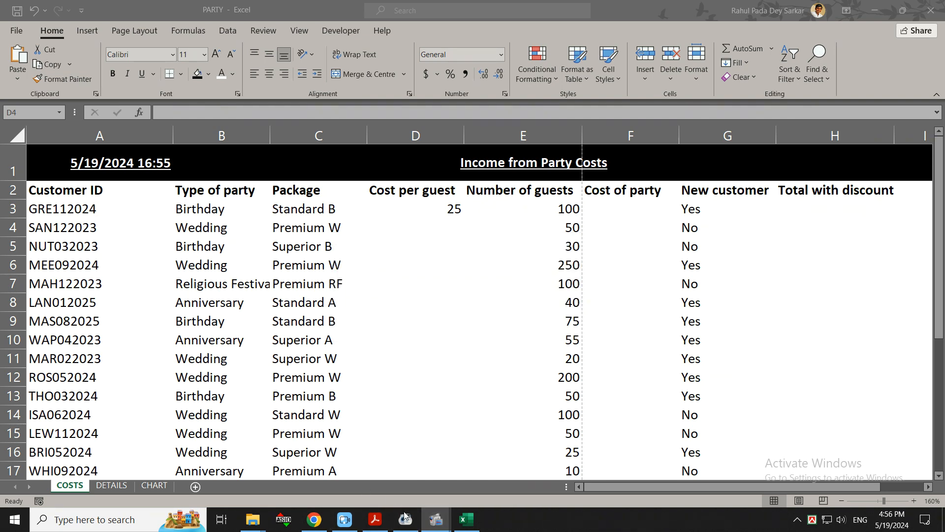
Switch to Acrobat and read the Task B1b (ii) instruction on the Cost of party formula for Customer ID GRE112024
click(385, 521)
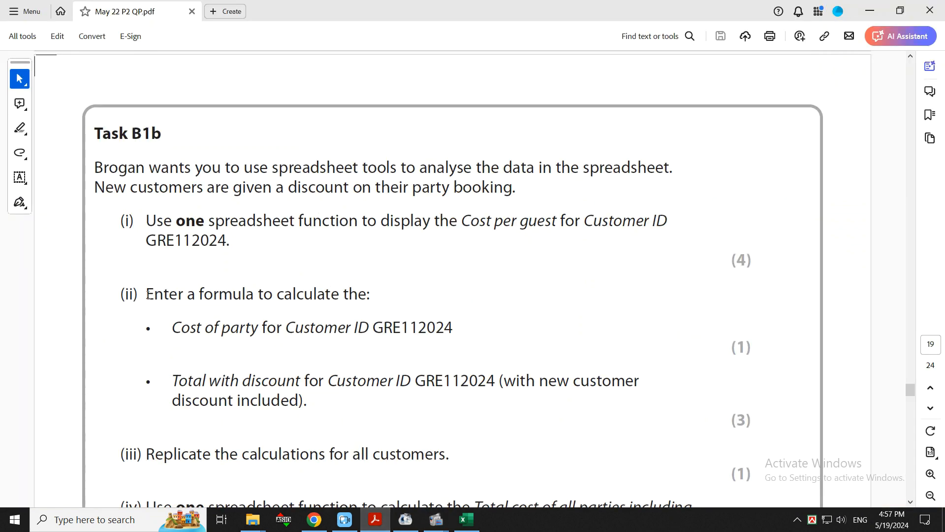
drag(146, 294, 384, 334)
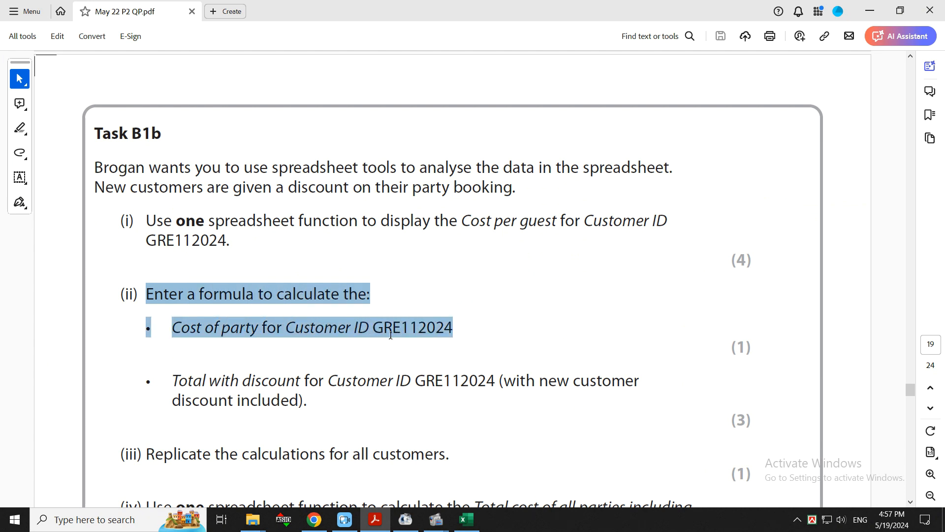
drag(460, 329, 462, 329)
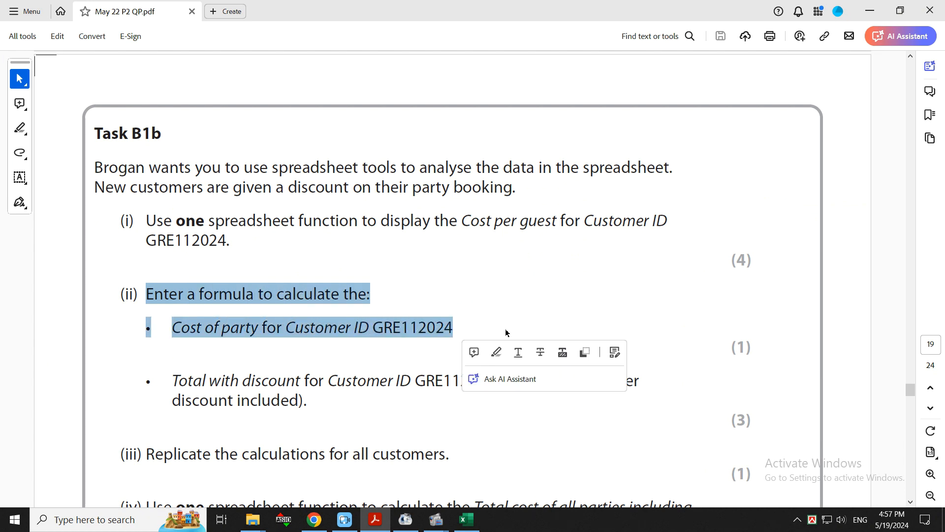
Switch to Excel and calculate the first customer's Cost of party in F3 of the COSTS sheet with the formula =D3*E3
click(502, 333)
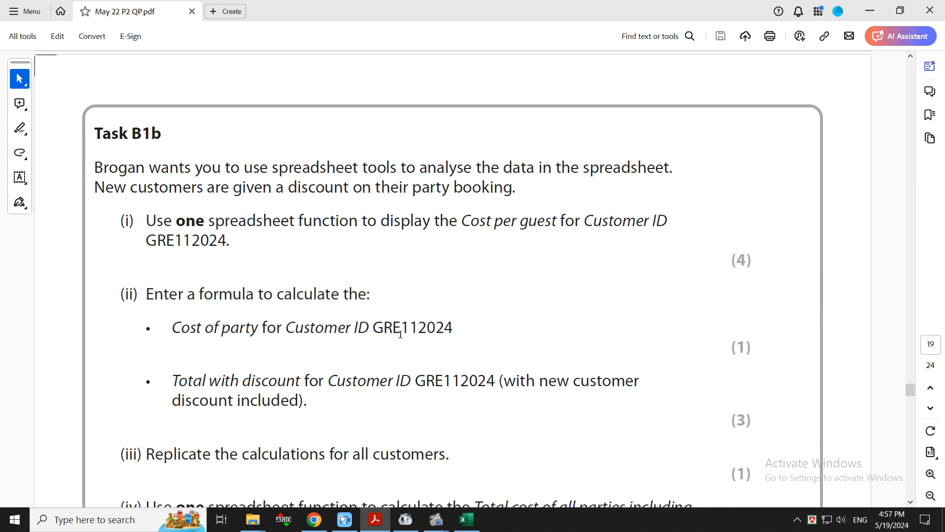
click(467, 520)
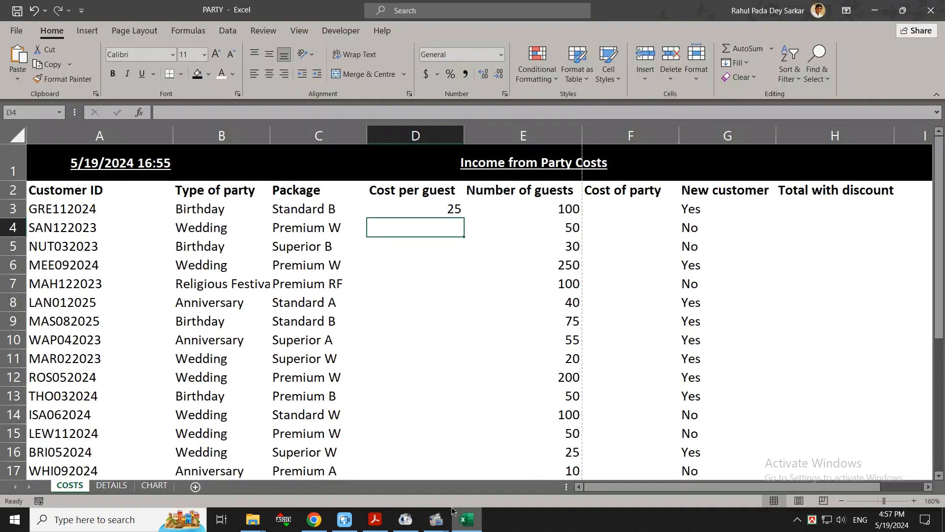
click(604, 209)
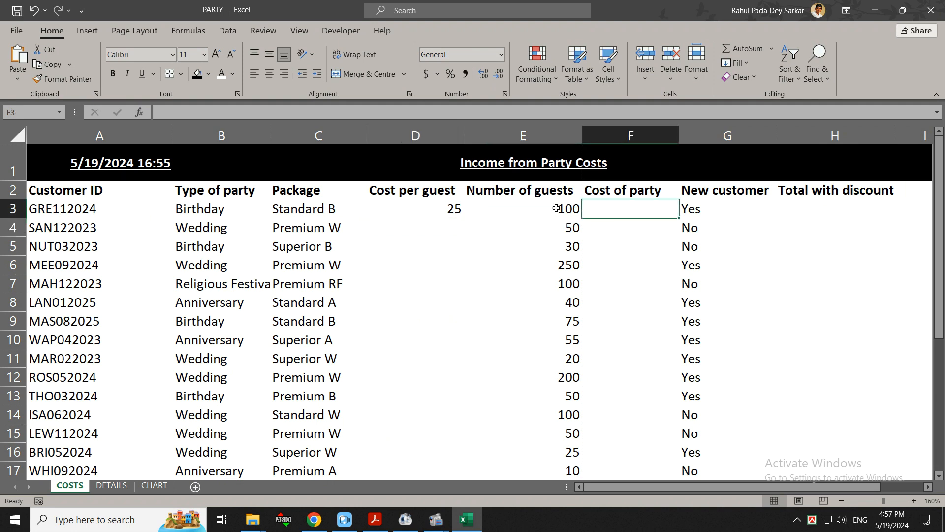
click(416, 210)
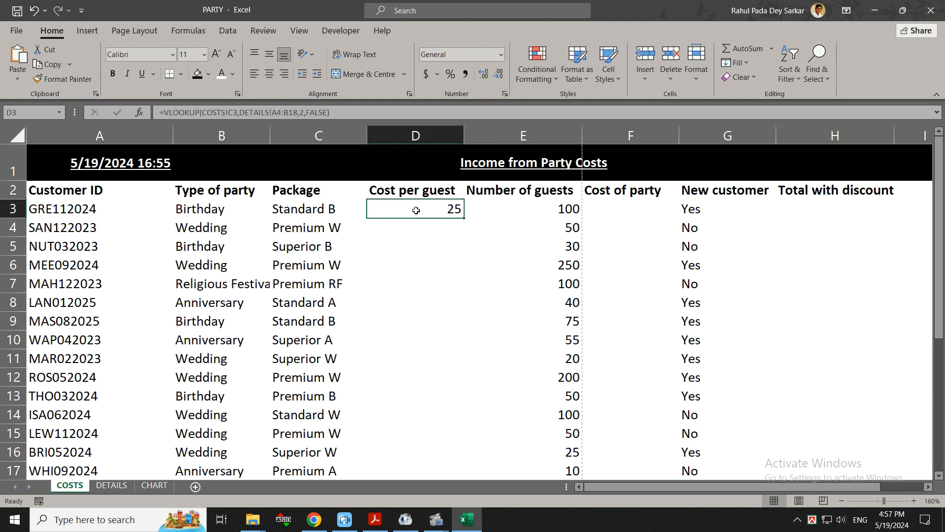
click(518, 213)
click(614, 211)
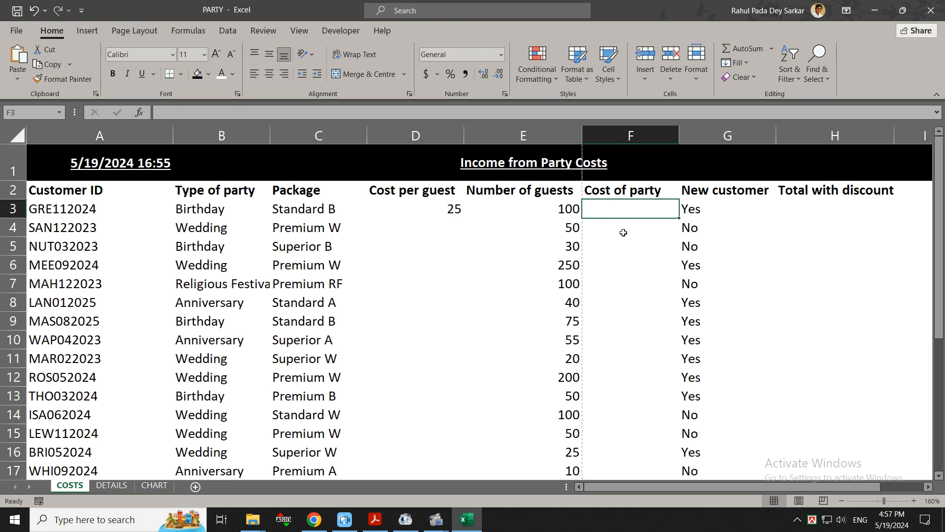
text(=)
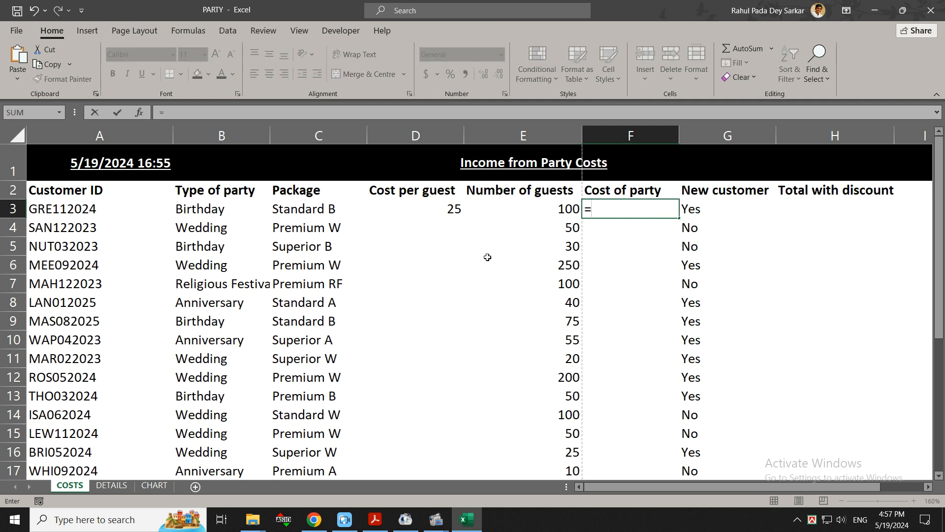
click(441, 207)
text(*)
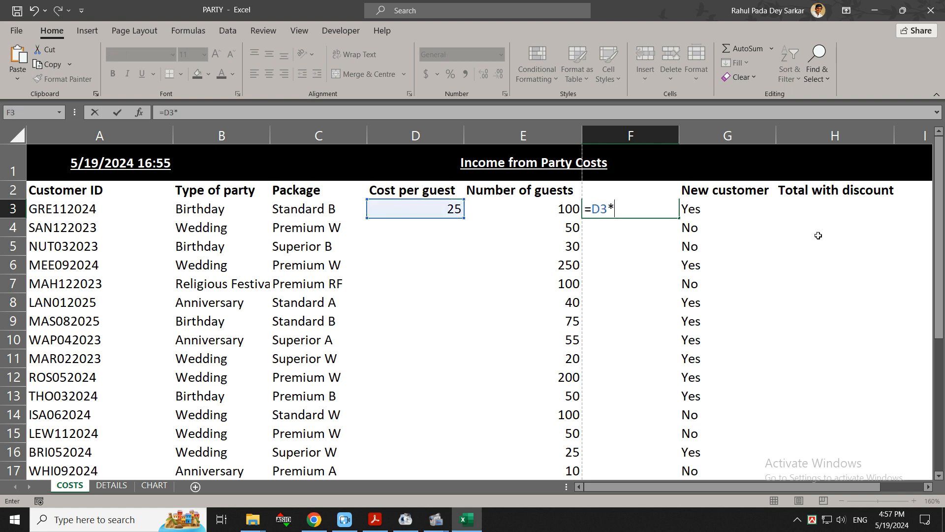
click(543, 207)
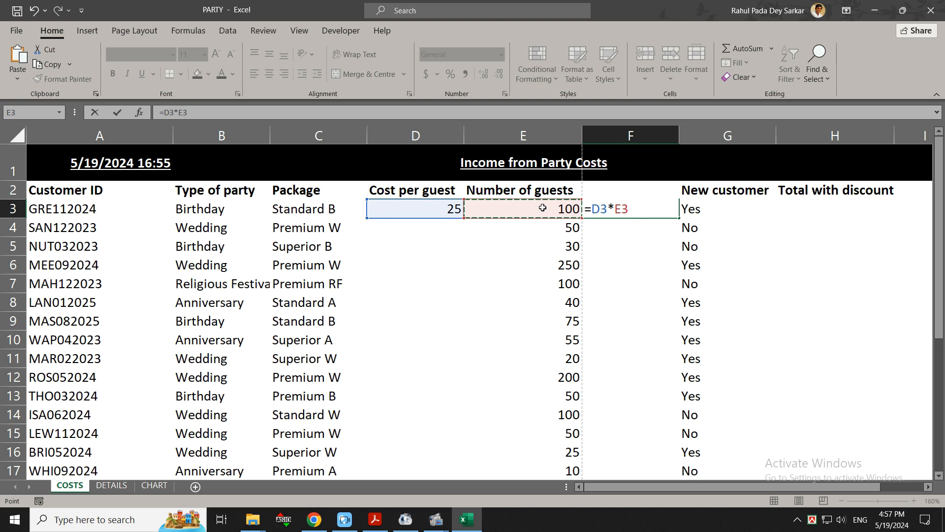
key(Return)
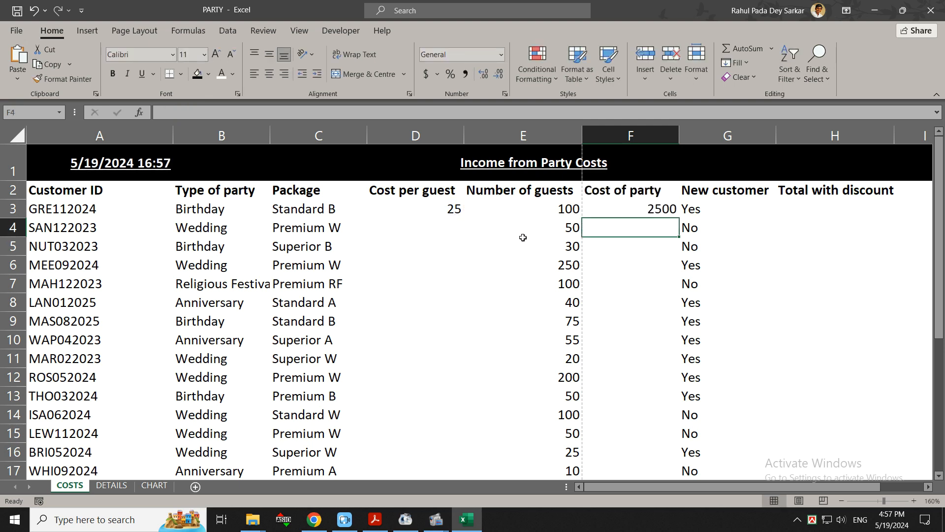
Switch to Acrobat and read the Task B1b (ii) instruction on the Total with discount formula, including the new customer discount
key(alt+Tab)
scroll(226, 404, down, 1)
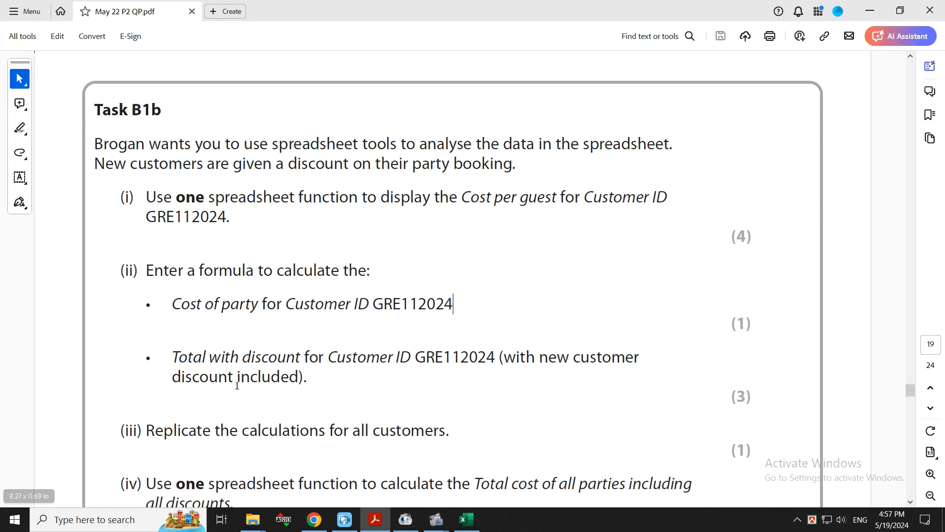
drag(172, 357, 442, 355)
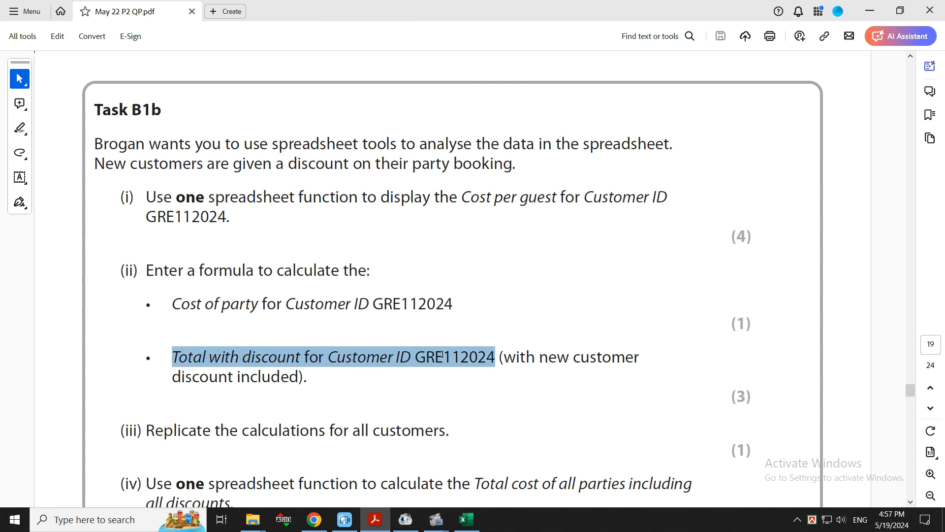
drag(495, 358, 569, 359)
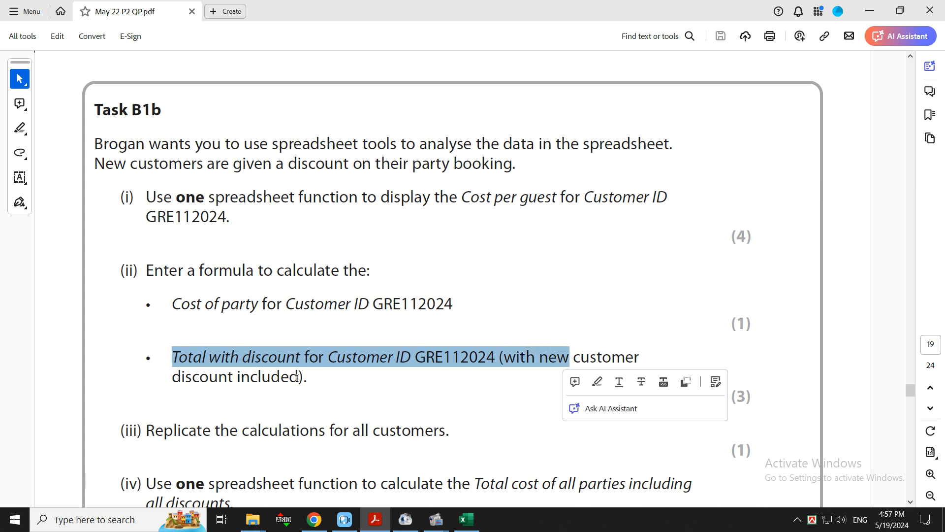
click(331, 381)
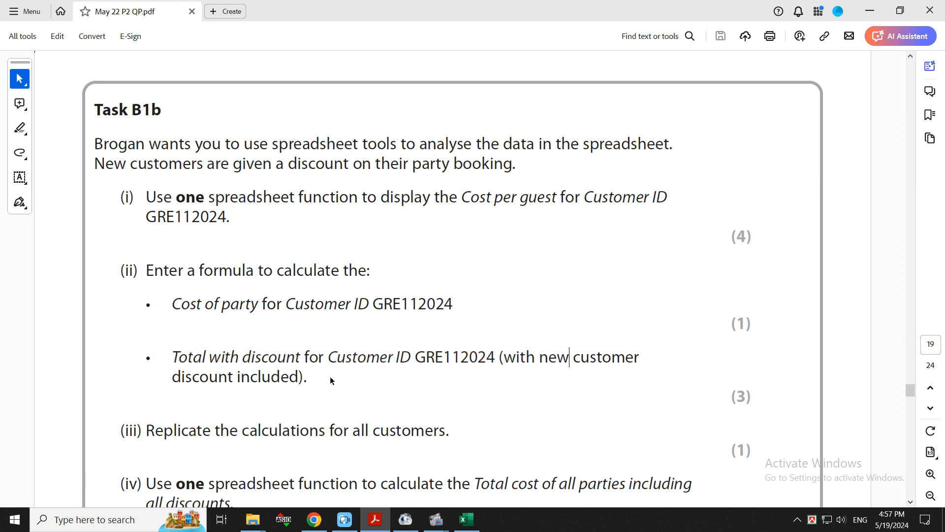
Switch to Excel and look up the new customer discount rate on the DETAILS sheet for the Total with discount calculation
click(467, 519)
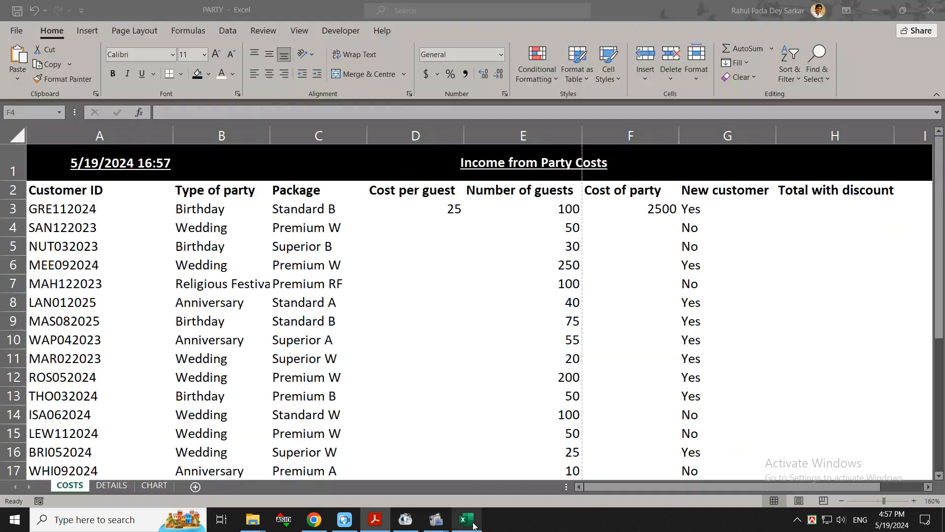
click(806, 206)
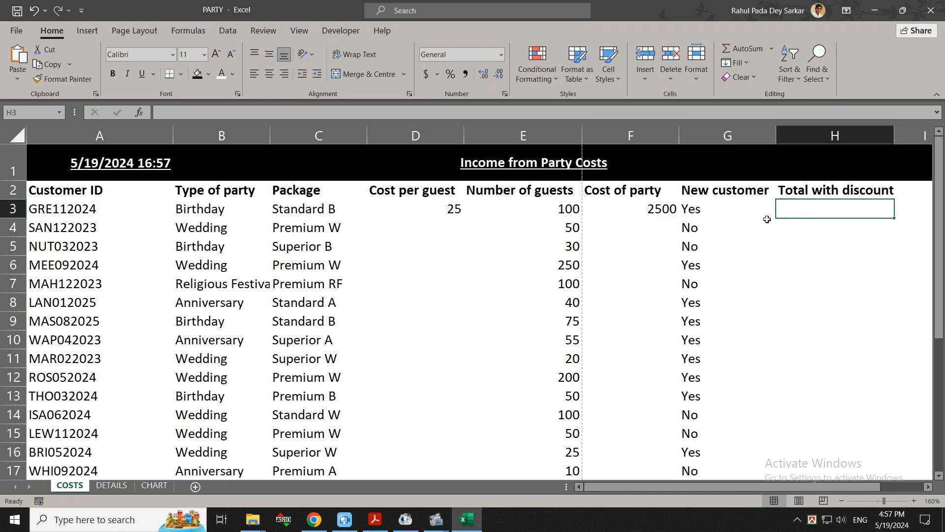
click(109, 486)
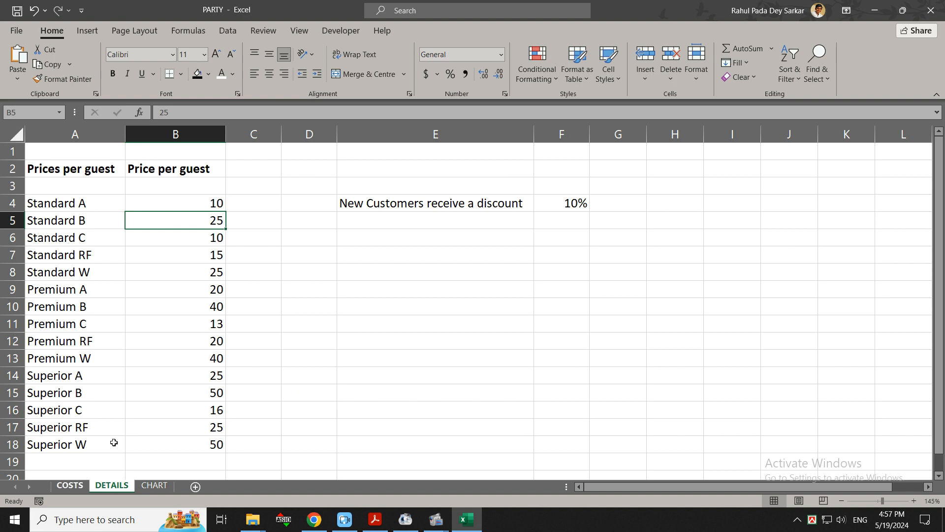
drag(375, 206, 577, 204)
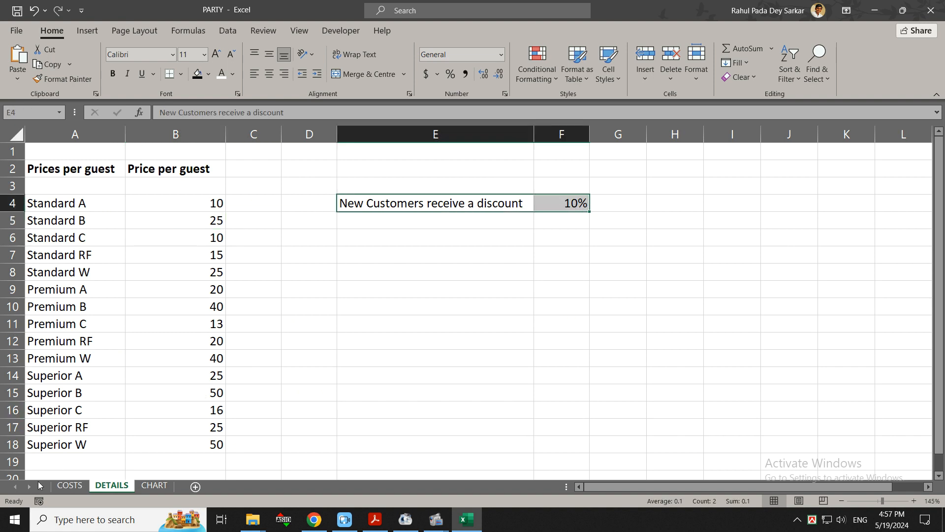
click(69, 485)
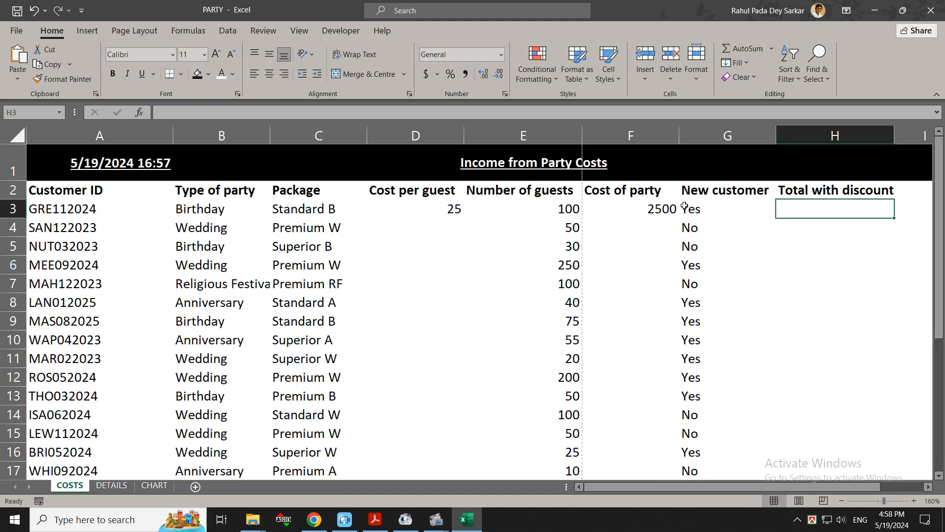
Check the New customer entry and the Cost of party formula in row 3 of the COSTS sheet
click(720, 210)
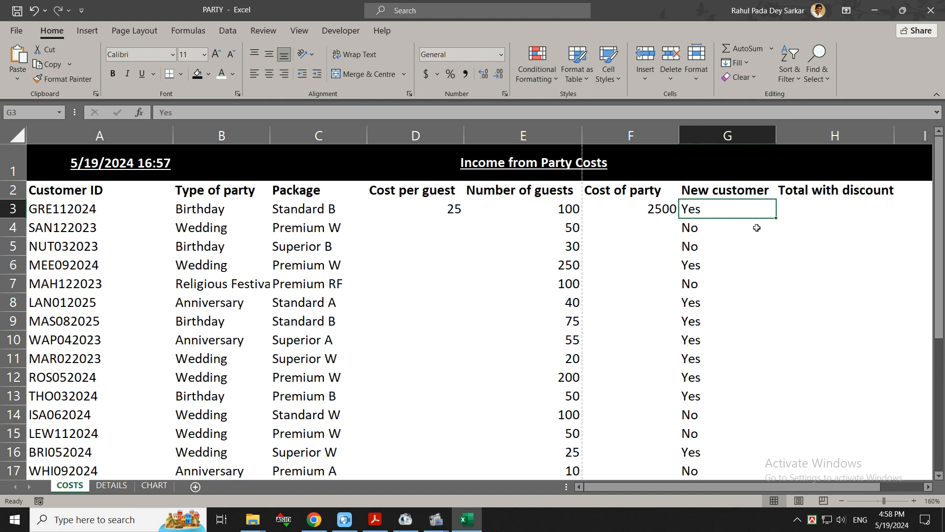
click(820, 207)
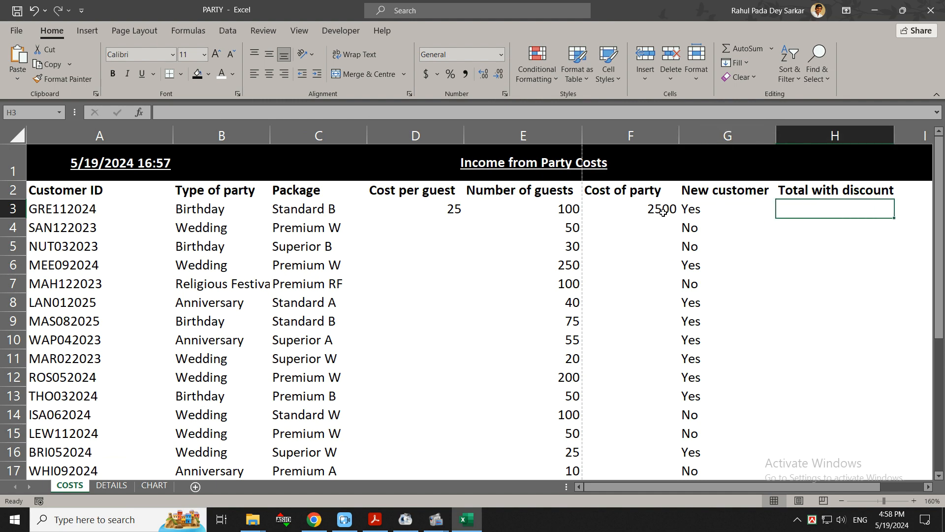
key(Left)
key(Left)
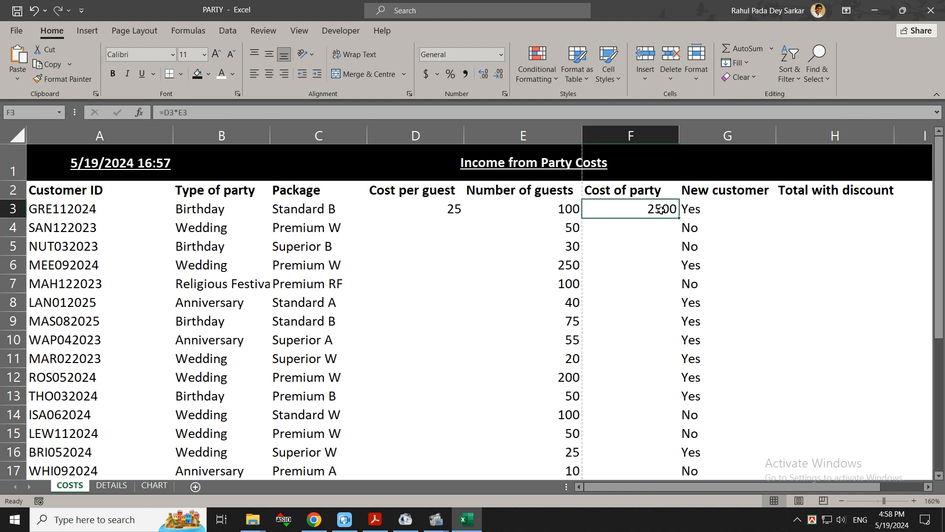
click(824, 208)
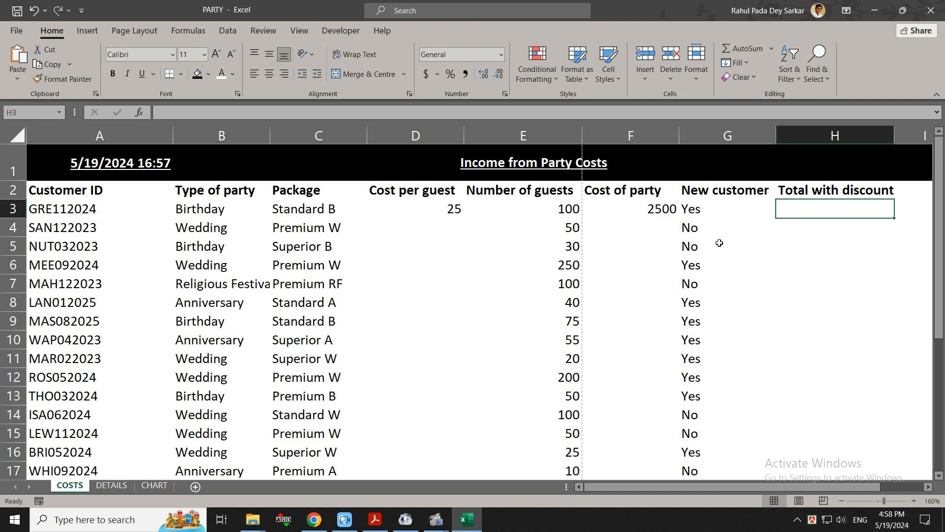
click(790, 233)
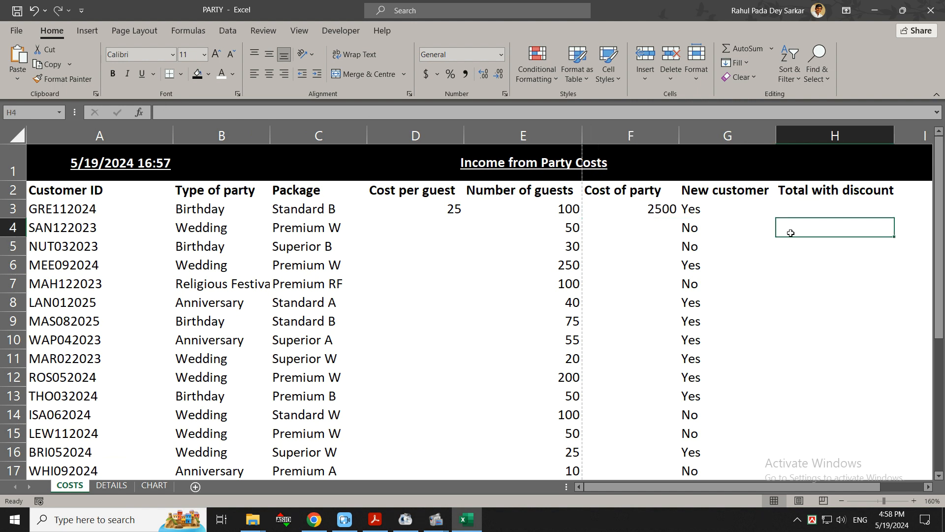
Start an IF function in H3 of the COSTS sheet with the logical test G3="Yes"
click(804, 209)
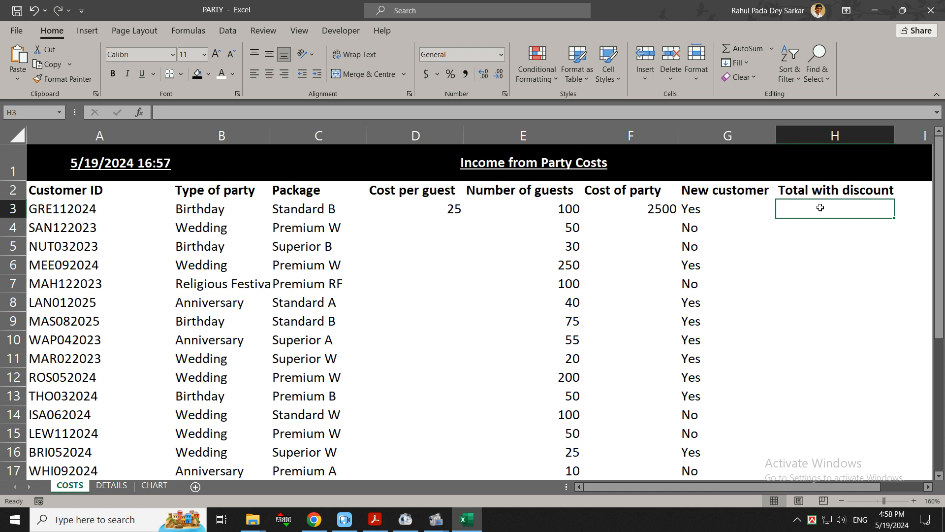
text(=)
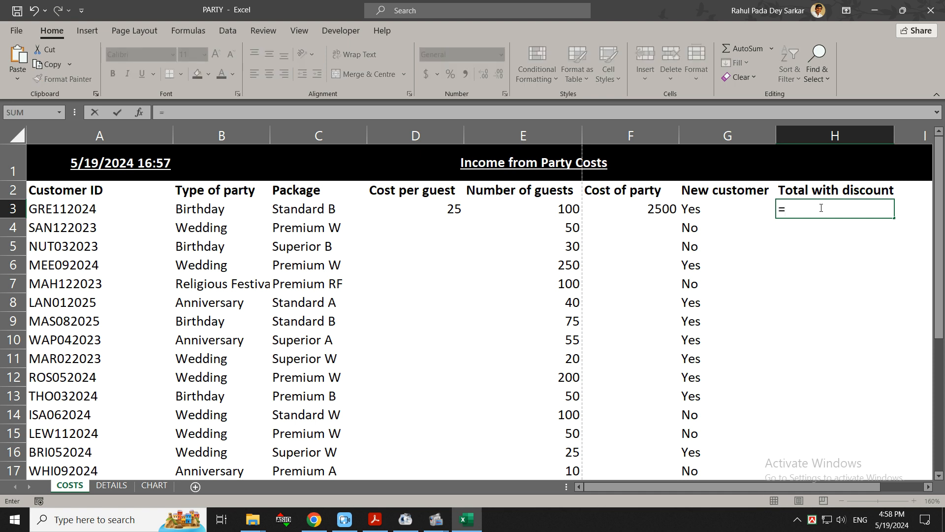
text(IF)
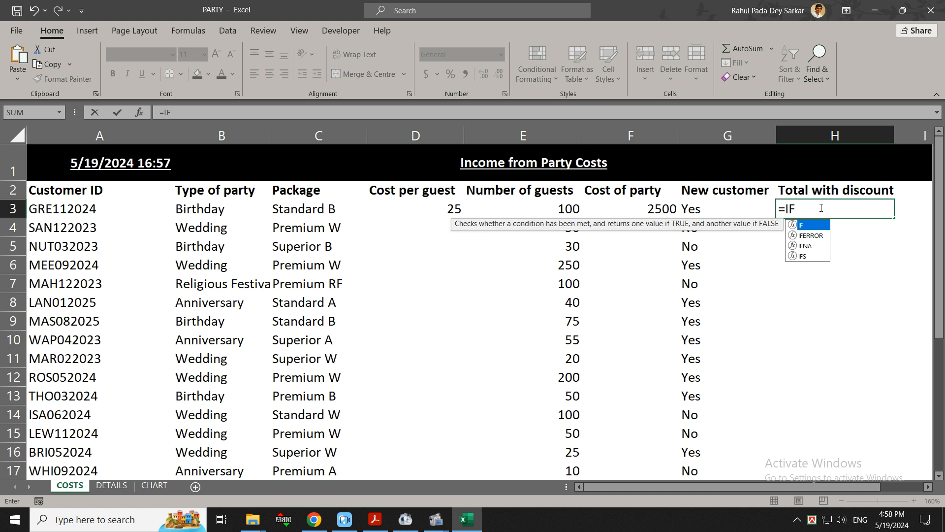
text(()
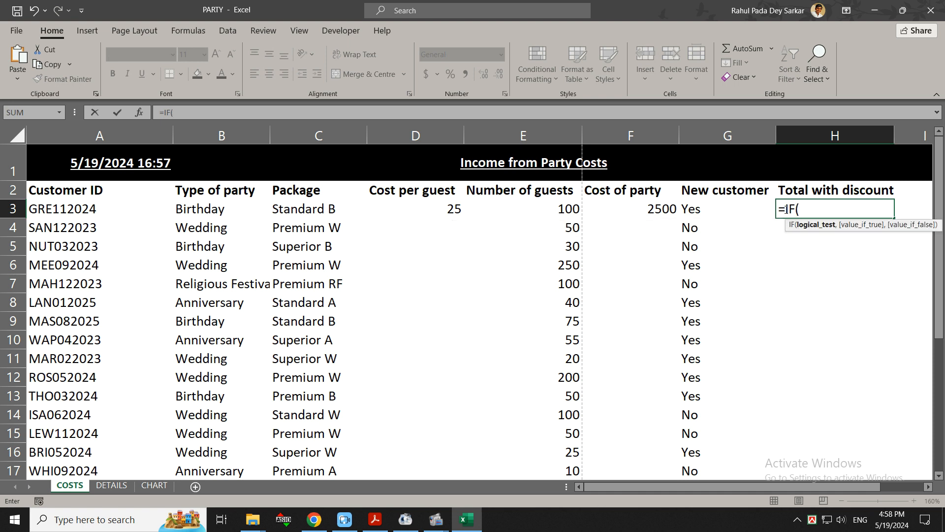
click(718, 209)
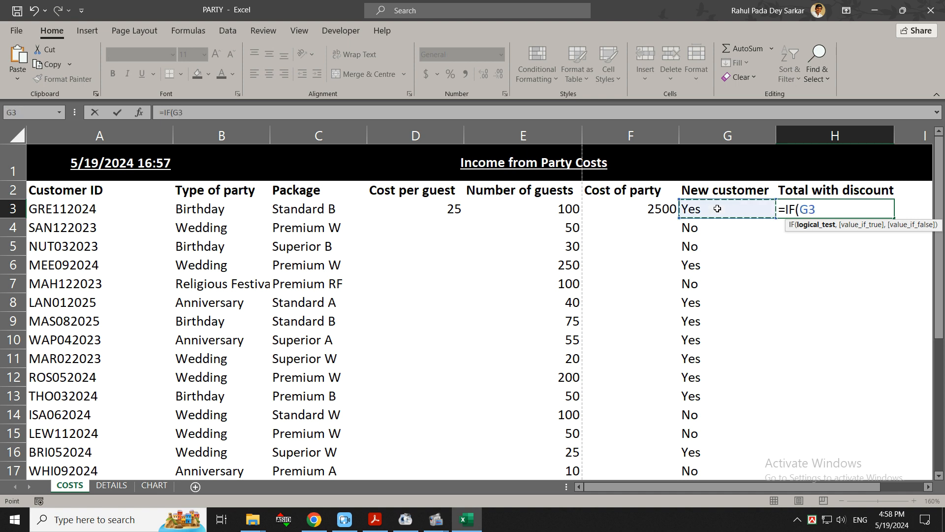
text(="yES)
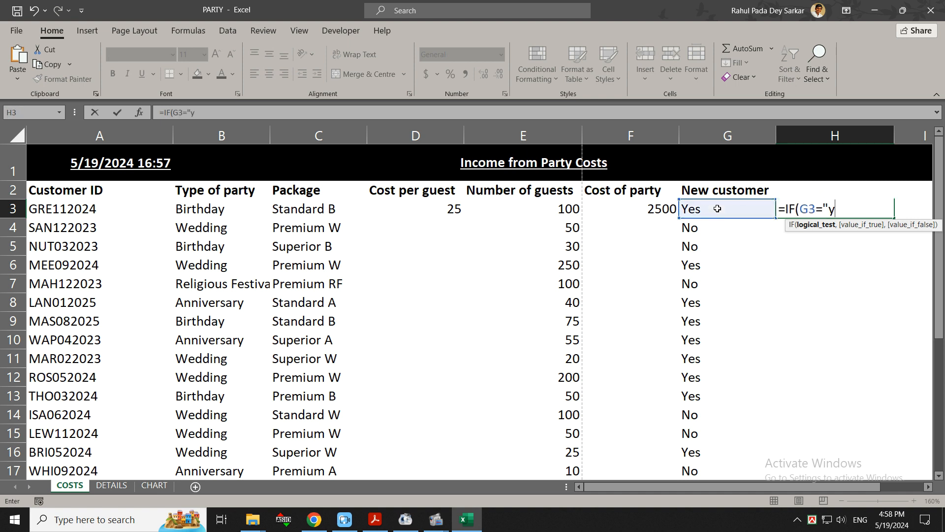
key(BackSpace)
key(BackSpace)
key(BackSpace)
text(Yes",)
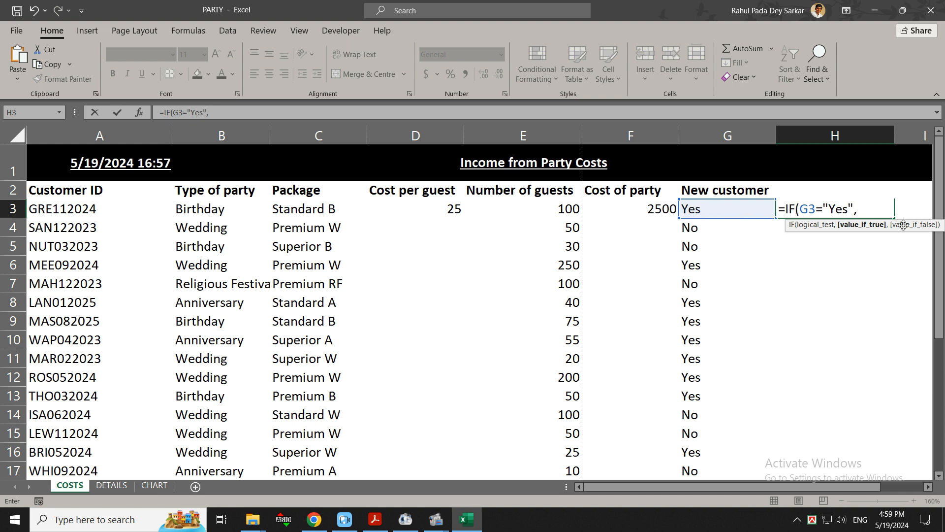
Enter F3-(F3*10%) as the value if true in the H3 IF formula
click(656, 209)
text(-)
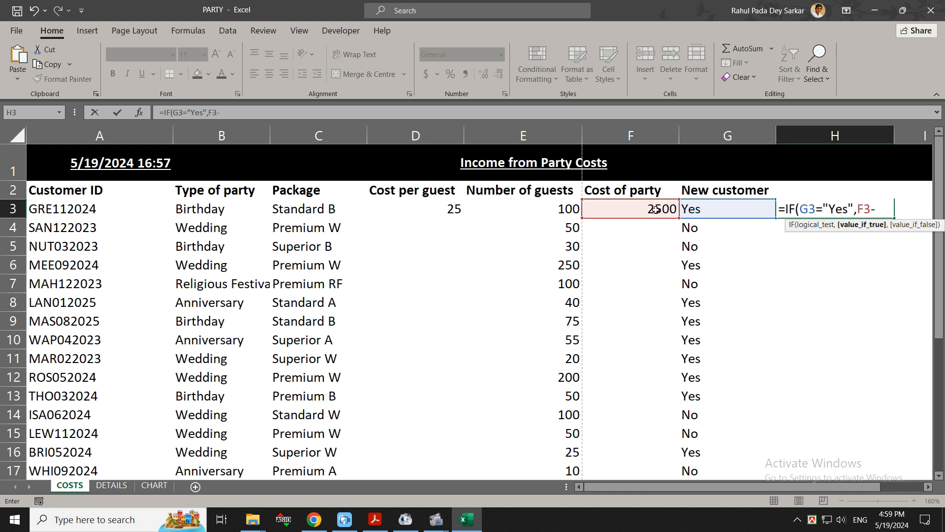
text(()
click(655, 210)
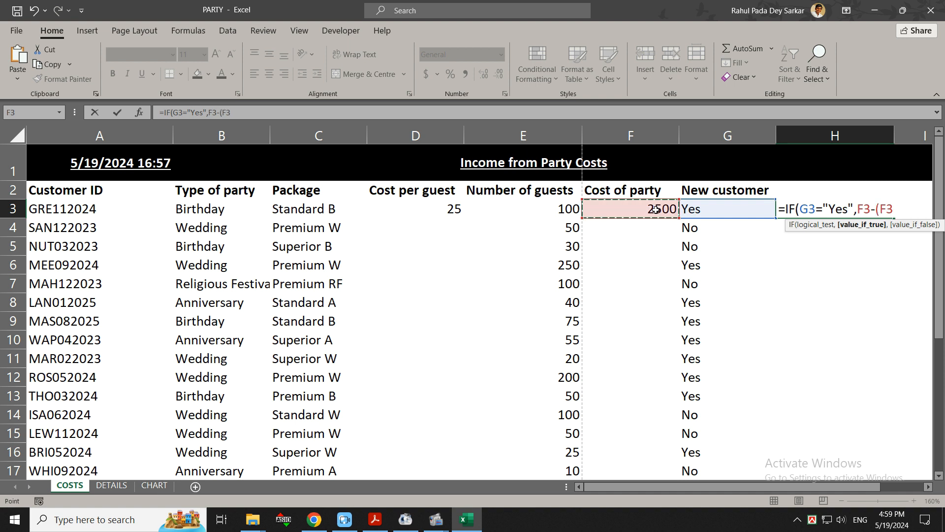
text(*10%)
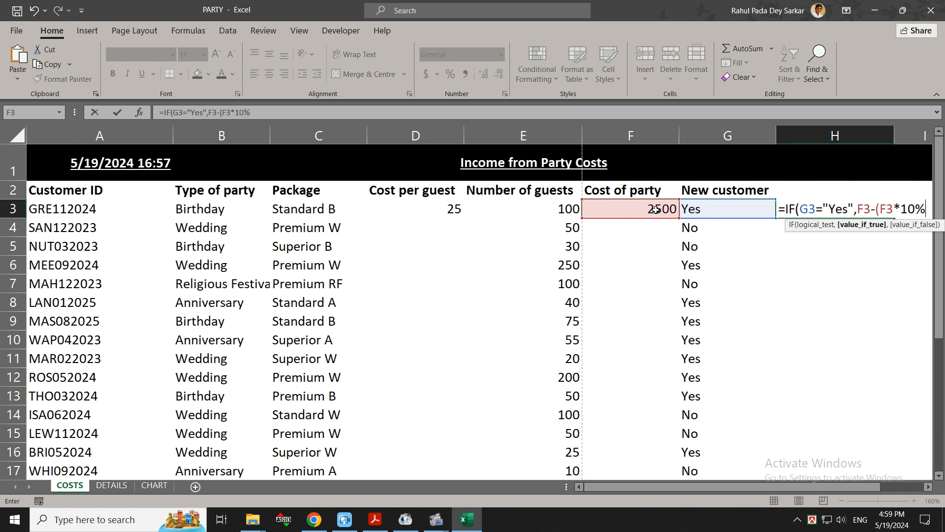
text())
drag(873, 207, 927, 209)
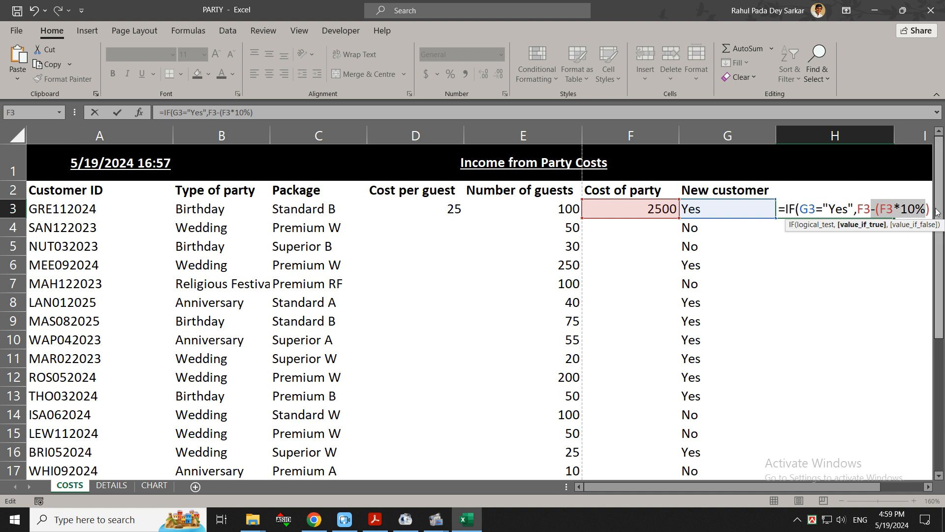
click(930, 210)
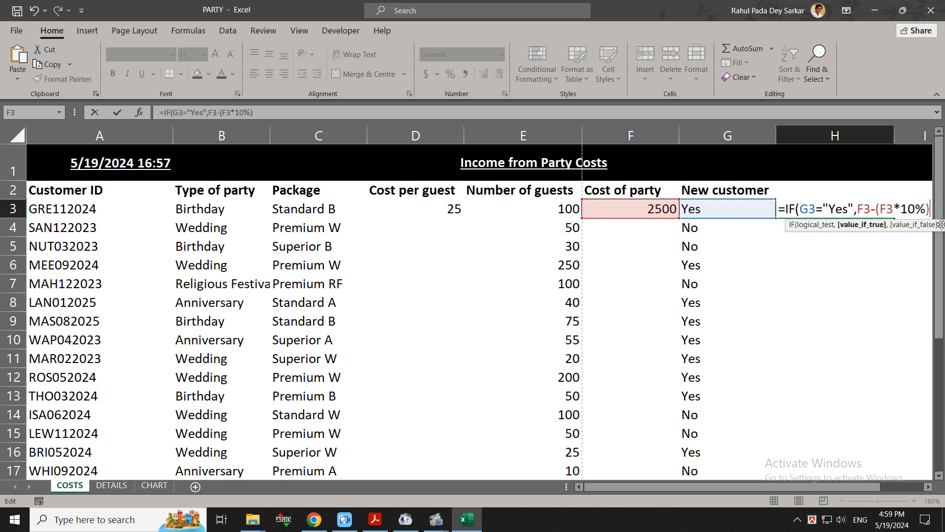
Complete the H3 IF formula with F3 as the value if false, and check the entered formula
text(,)
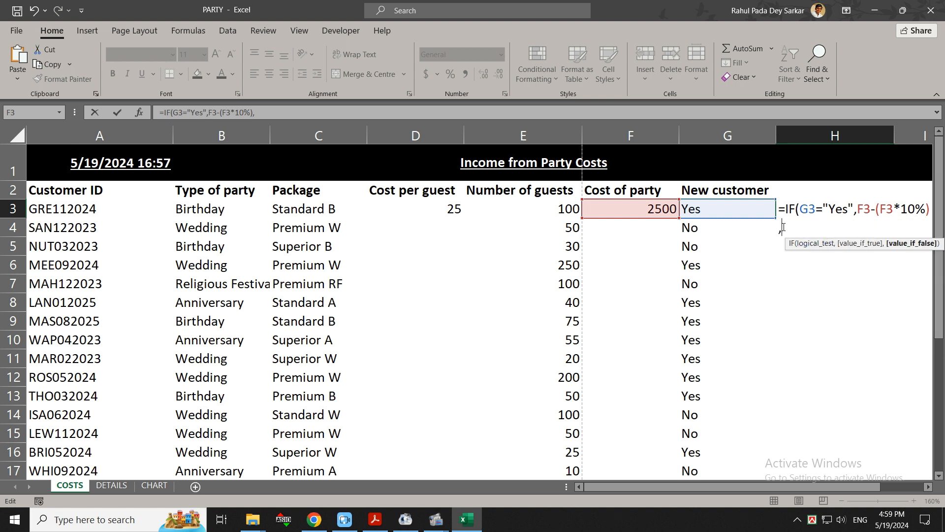
click(650, 210)
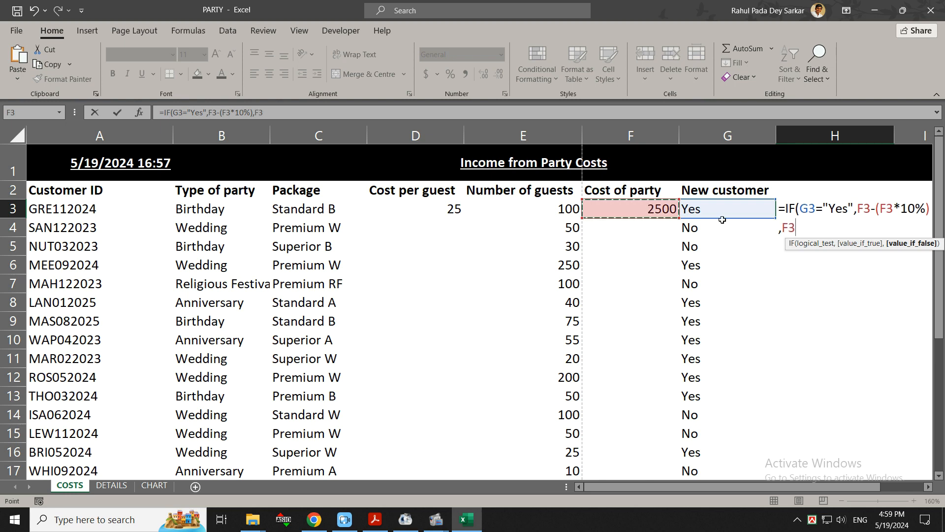
text())
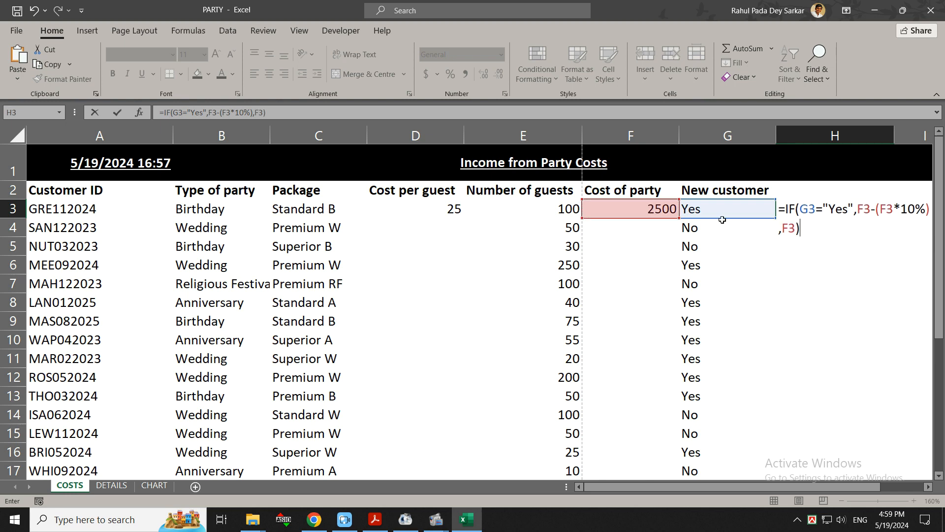
key(Return)
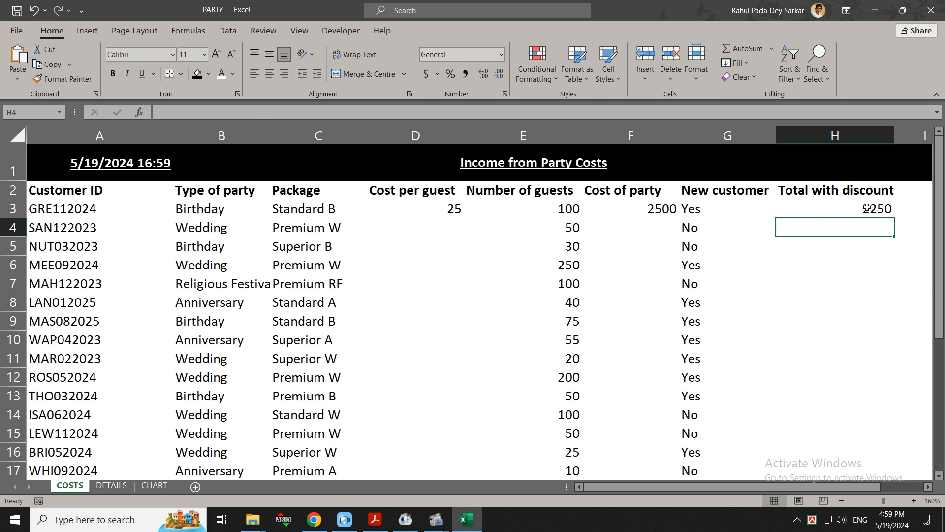
click(848, 208)
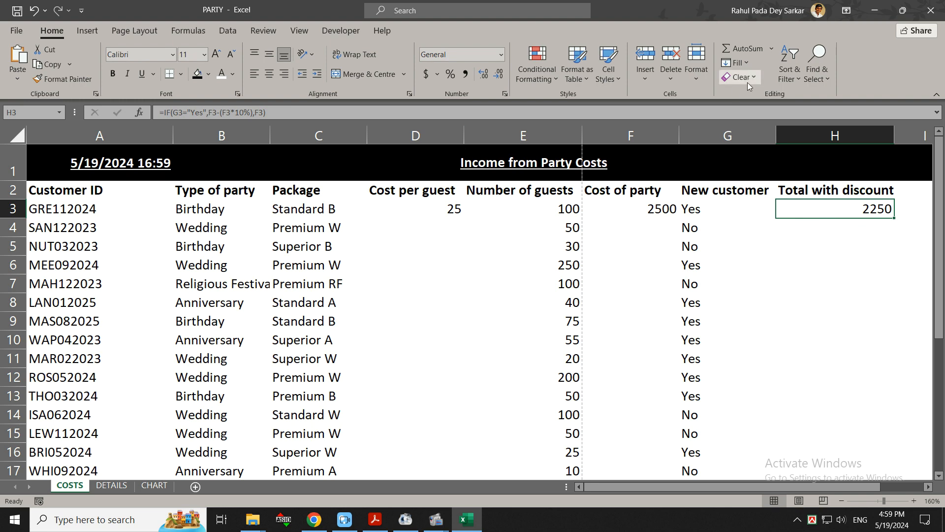
Switch to Acrobat to read the Task B1b (iii) instruction on replicating the calculations, and return to Excel
key(alt+Tab)
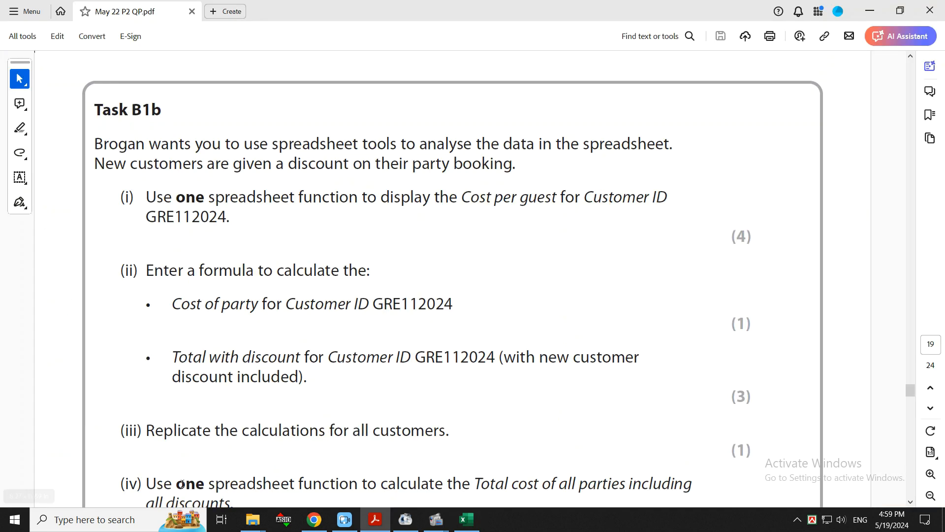
scroll(278, 402, down, 2)
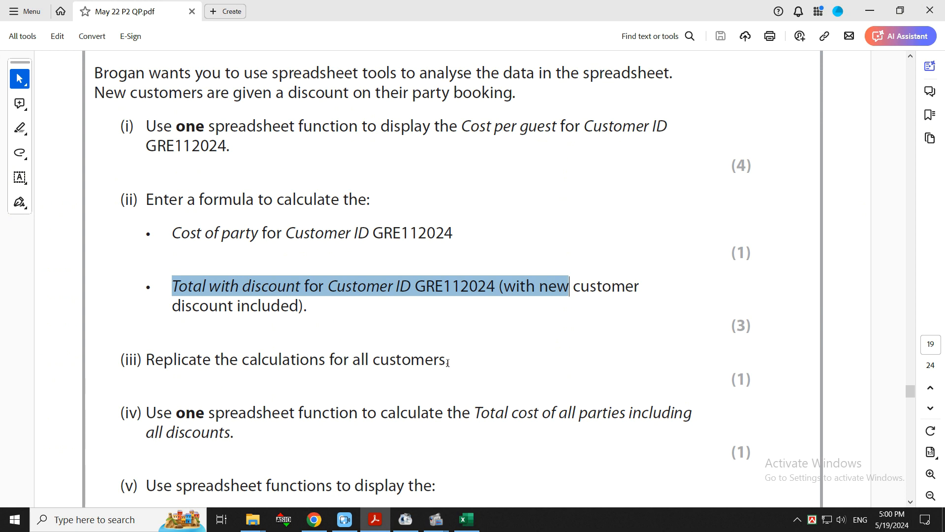
key(alt+Tab)
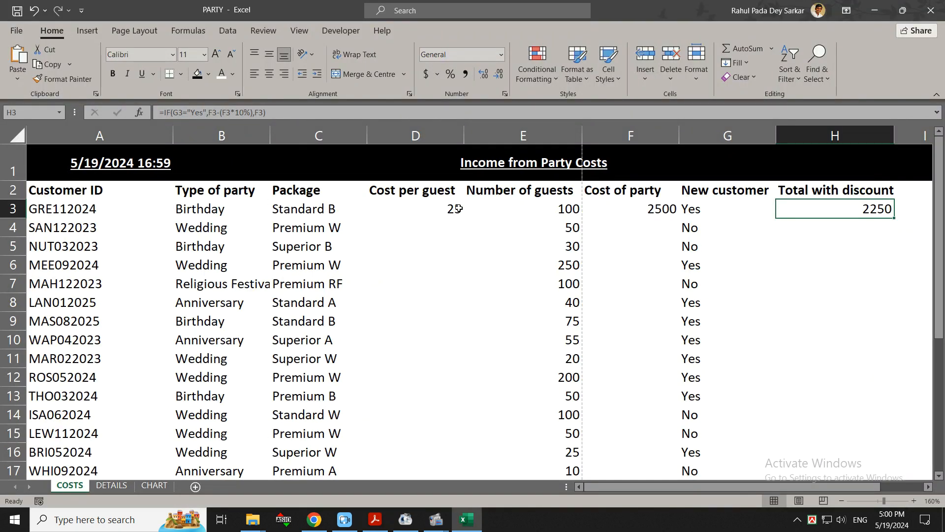
Try to fill the Cost per guest formula from D3 down to all customers, and undo the fill
click(459, 209)
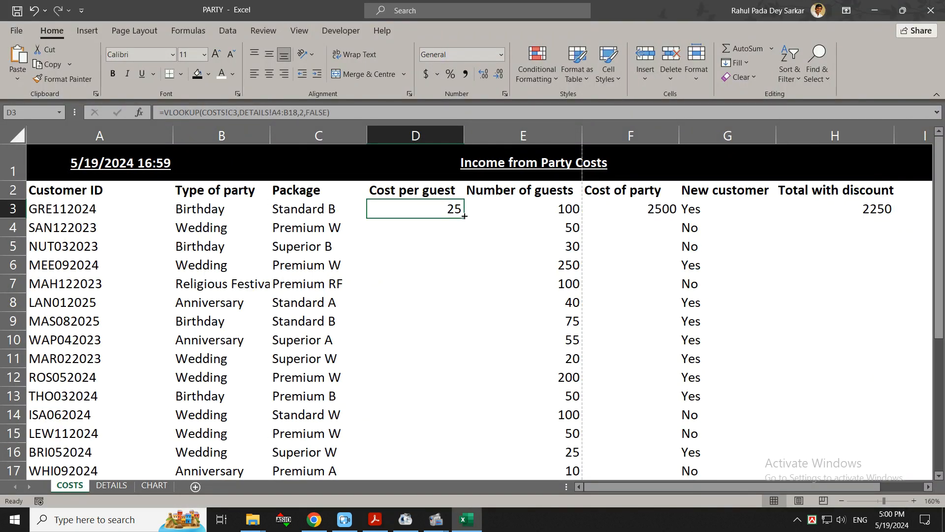
double_click(465, 216)
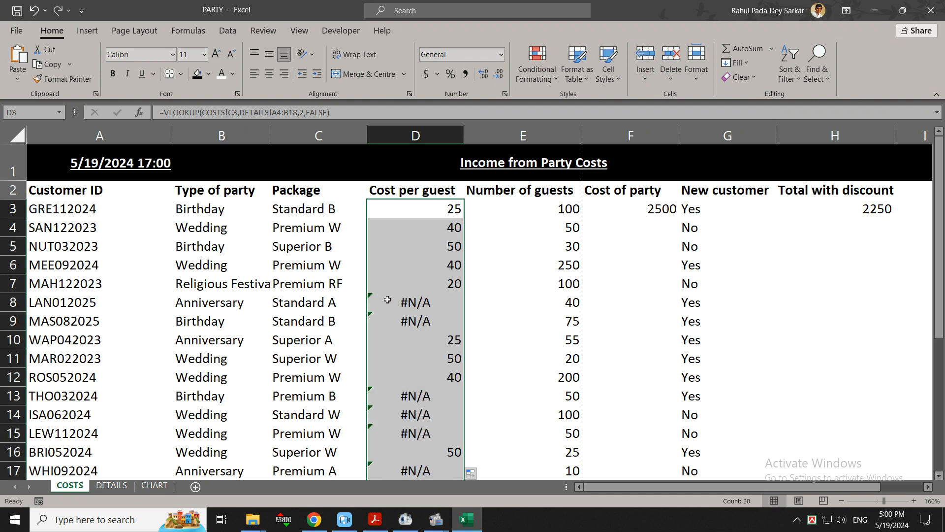
drag(401, 301, 429, 322)
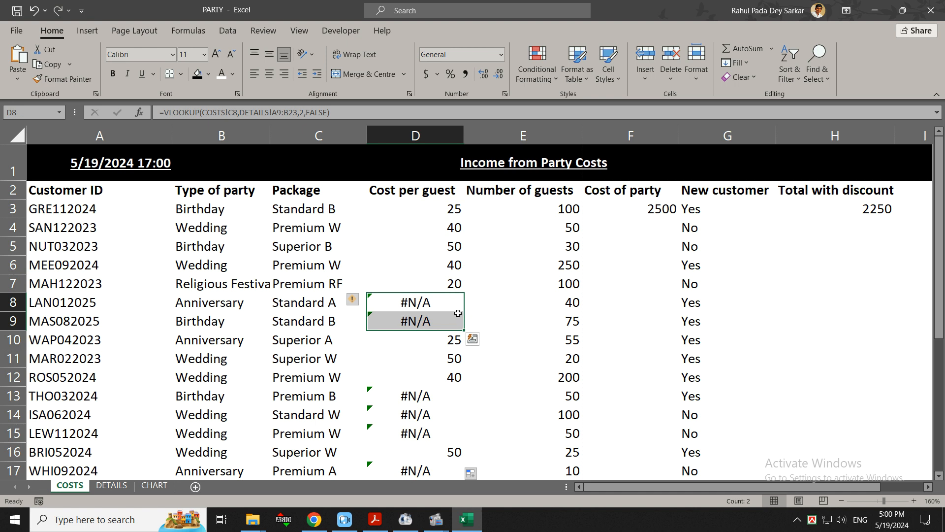
key(ctrl+z)
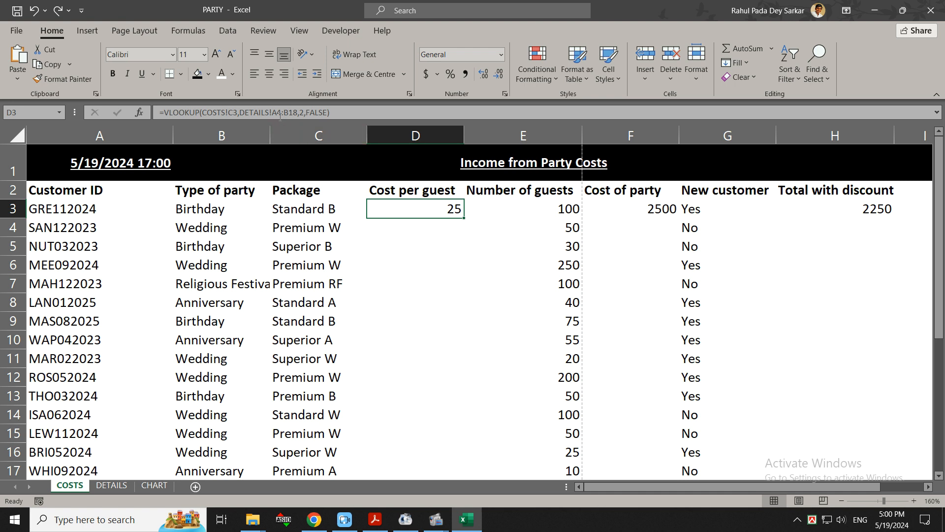
Make the lookup range in the D3 VLOOKUP formula absolute, as DETAILS!$A$4:$B$18
drag(275, 113, 297, 113)
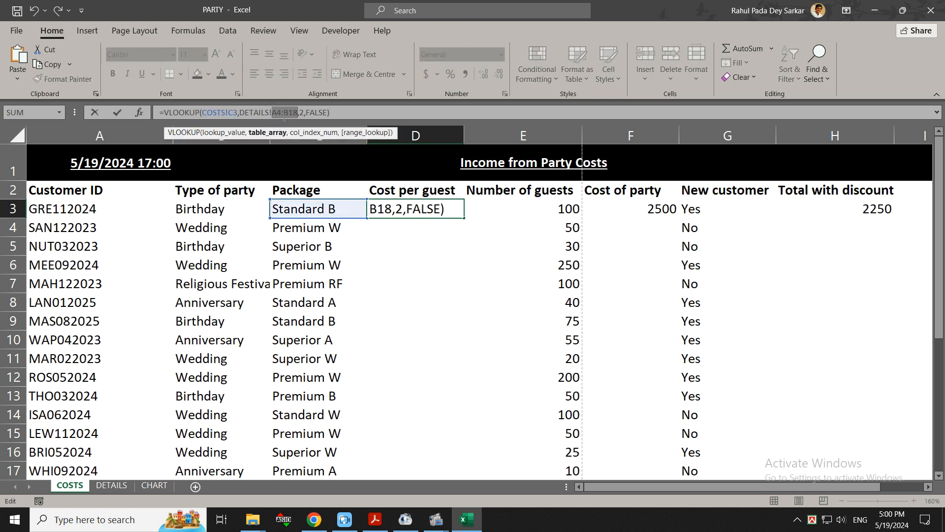
click(277, 113)
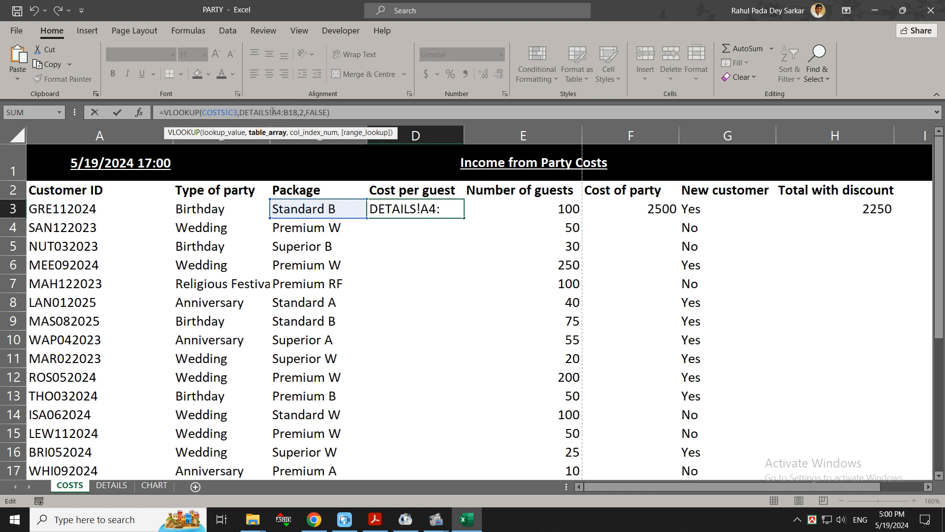
text($A)
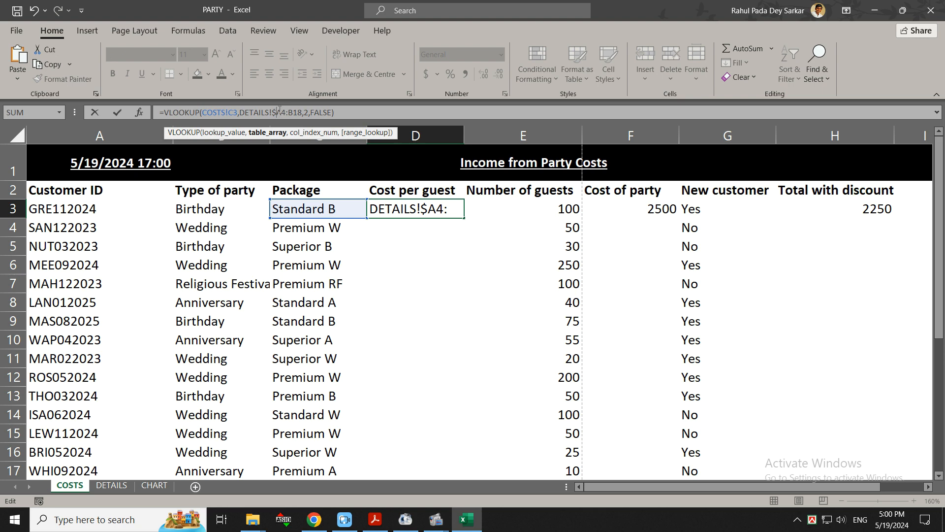
text($)
click(294, 113)
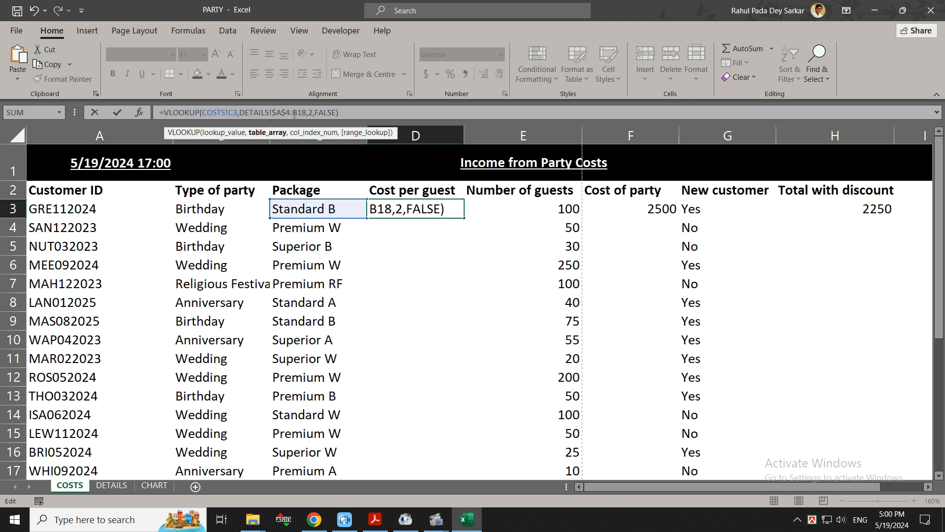
text($A)
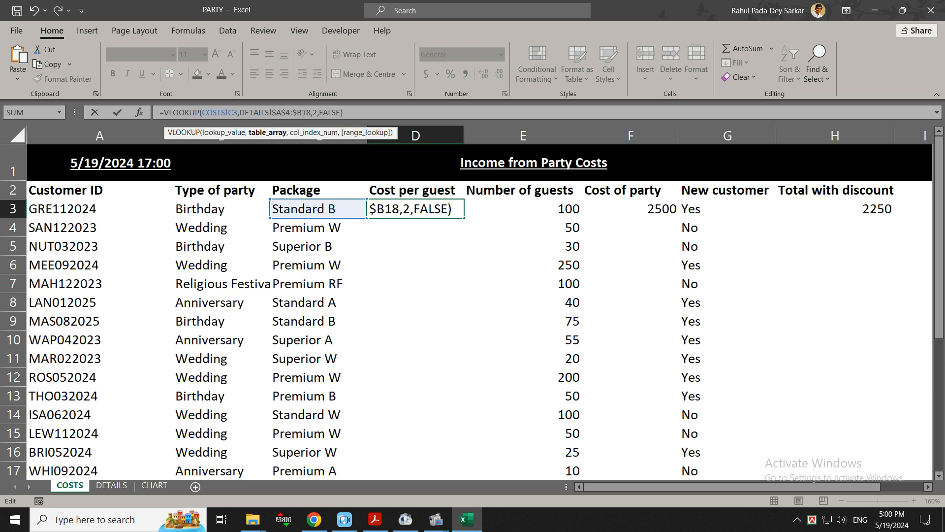
text($)
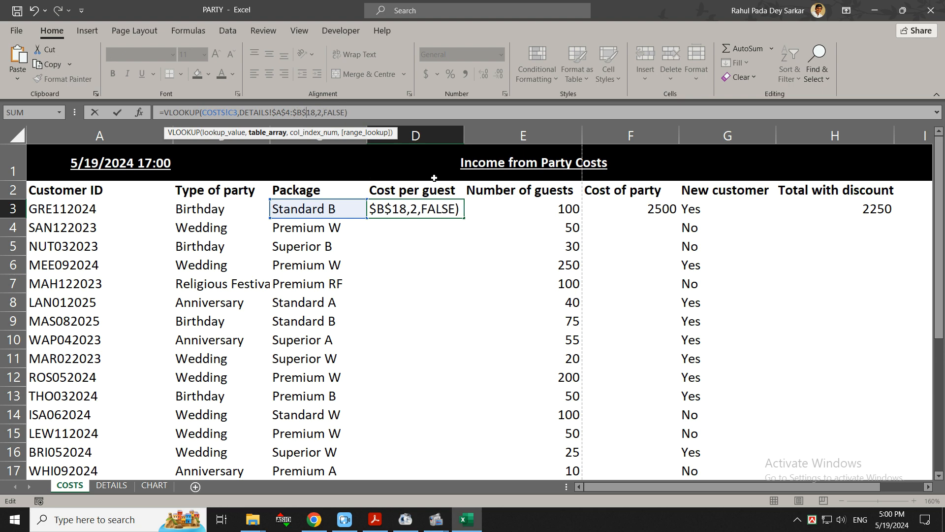
key(Return)
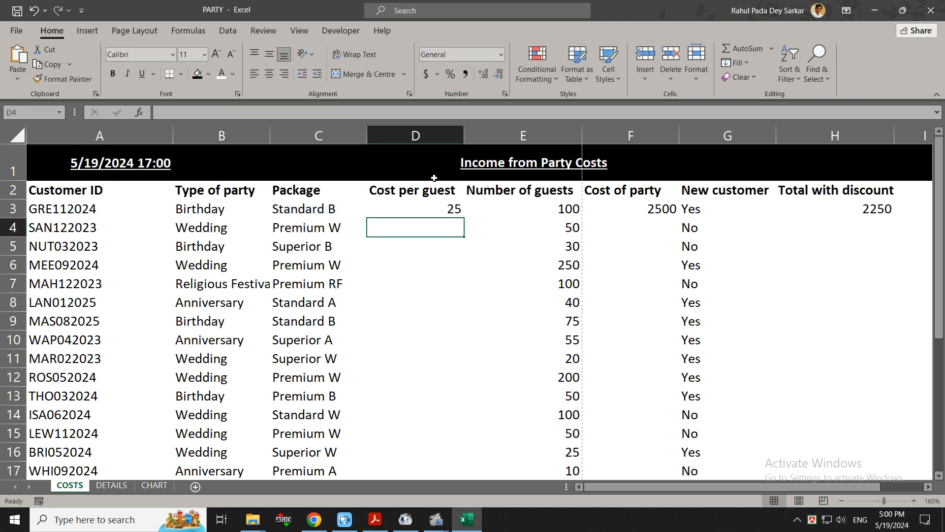
Fill the Cost per guest formula from D3 down to all customers and check the filled column
click(437, 208)
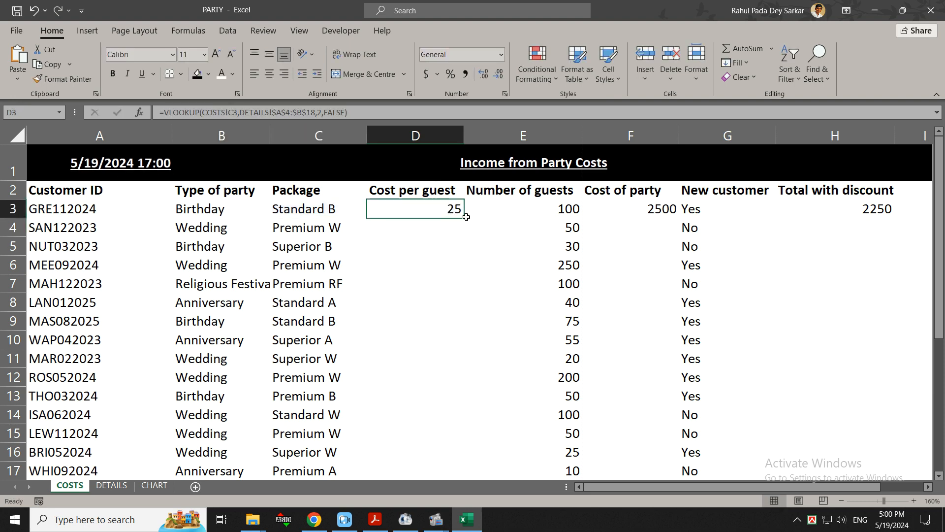
double_click(464, 217)
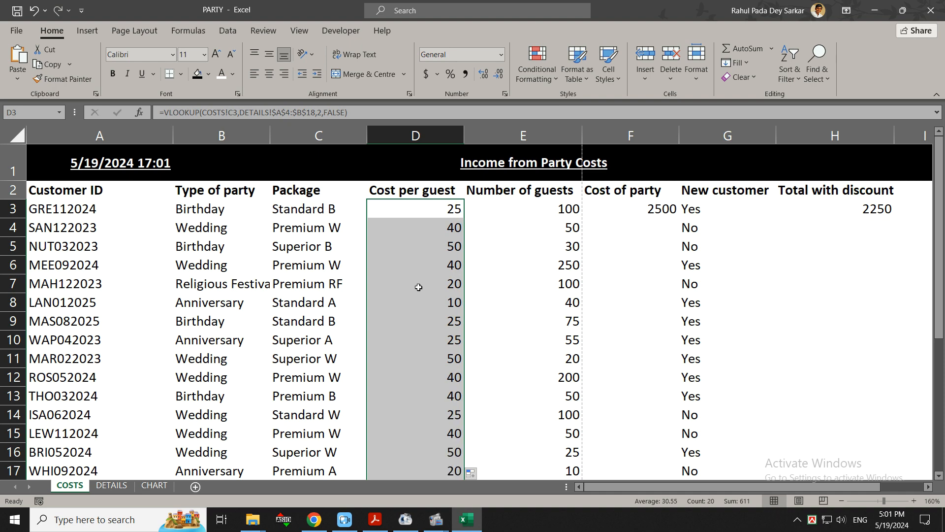
scroll(419, 286, down, 6)
scroll(419, 287, up, 6)
scroll(435, 271, down, 1)
scroll(435, 271, down, 3)
scroll(436, 270, up, 4)
Fill the Cost of party formula from F3 down to all customers and check the filled column
click(661, 210)
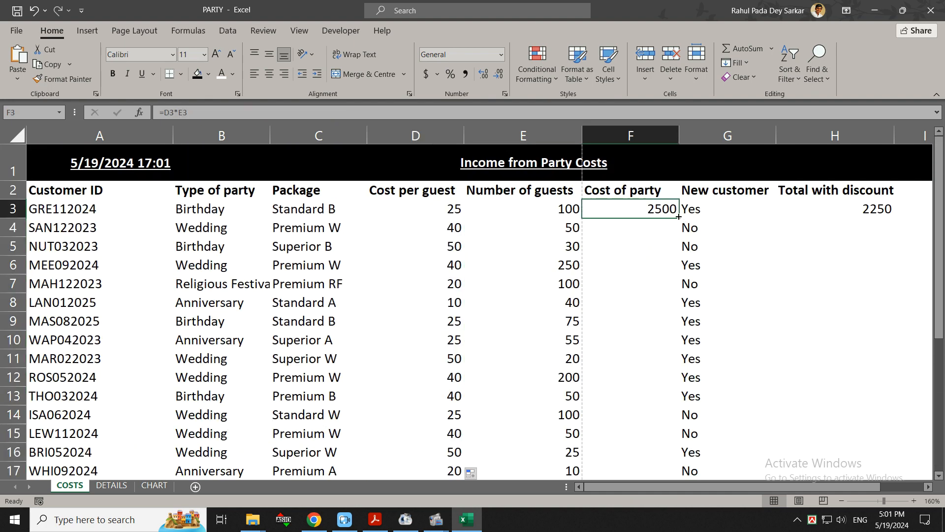
double_click(679, 216)
scroll(793, 235, down, 4)
scroll(793, 235, up, 4)
Fill the Total with discount formula from H3 down to all customers
click(886, 210)
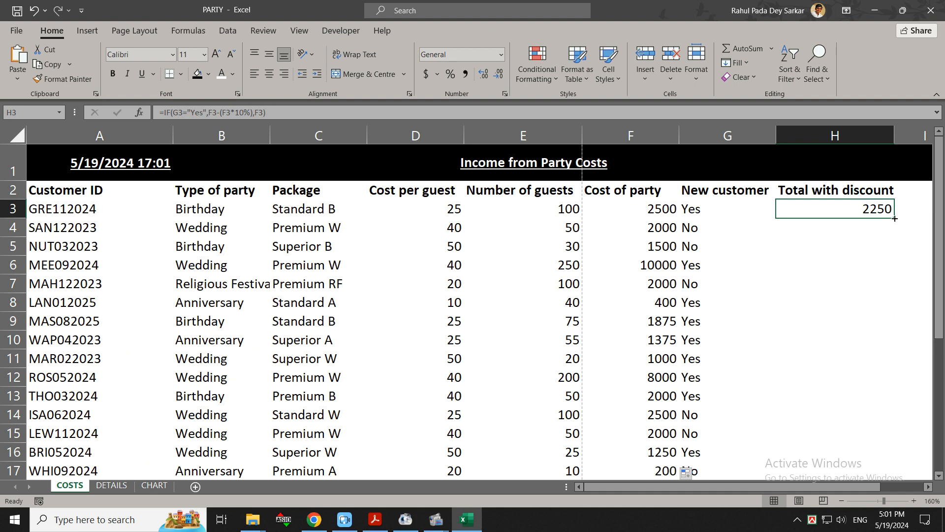
drag(893, 217, 892, 216)
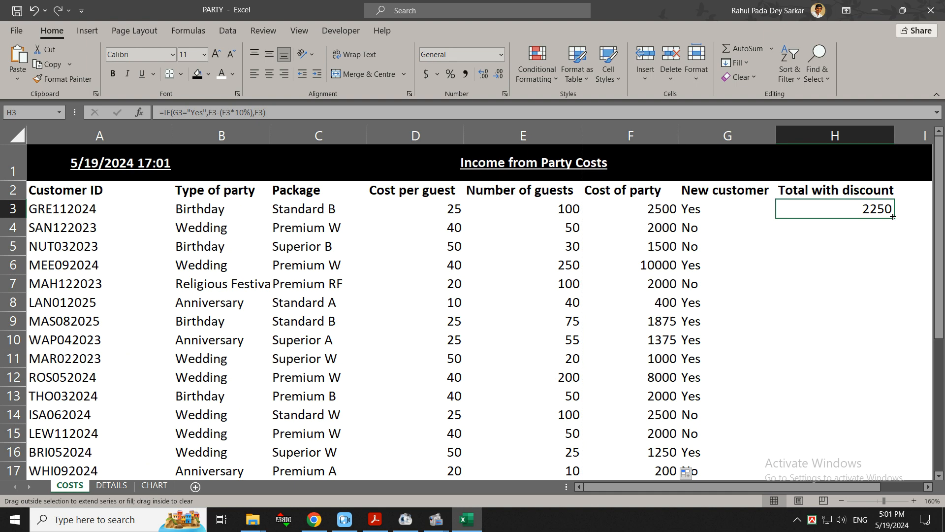
mouse_move(893, 216)
mouse_down()
mouse_move(876, 485)
mouse_move(878, 418)
mouse_up()
scroll(854, 369, up, 3)
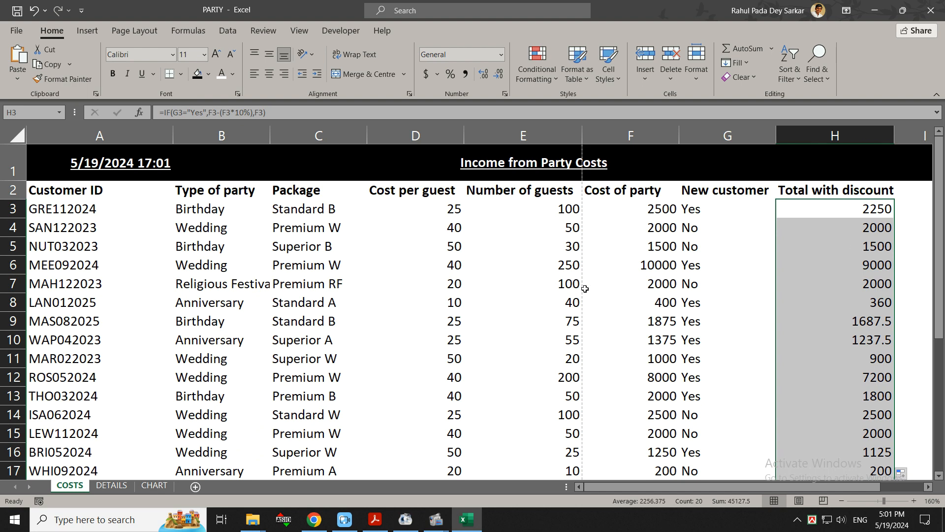
Switch to Acrobat and read the Task B1b (iv) instruction on the Total cost of all parties including all discounts
key(alt+Tab)
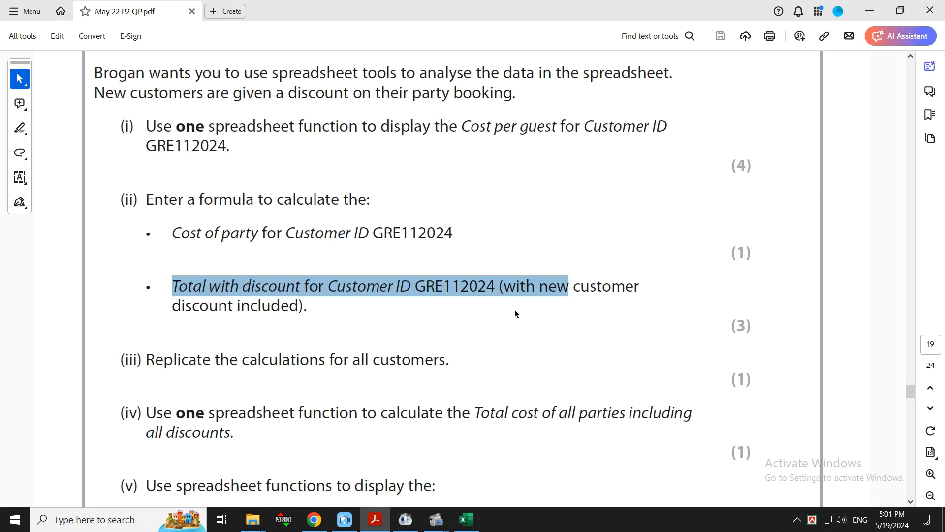
scroll(181, 376, down, 1)
scroll(180, 376, down, 1)
drag(146, 315, 388, 329)
click(188, 370)
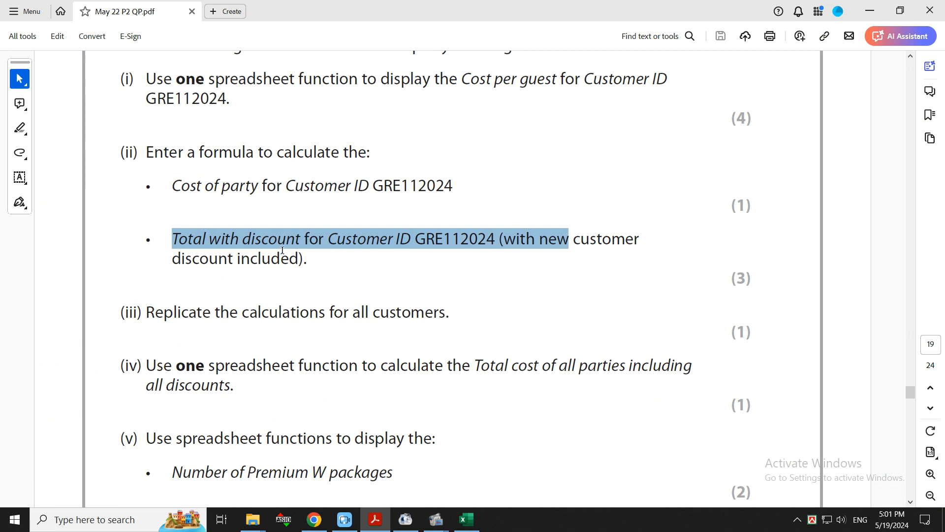
scroll(219, 346, down, 1)
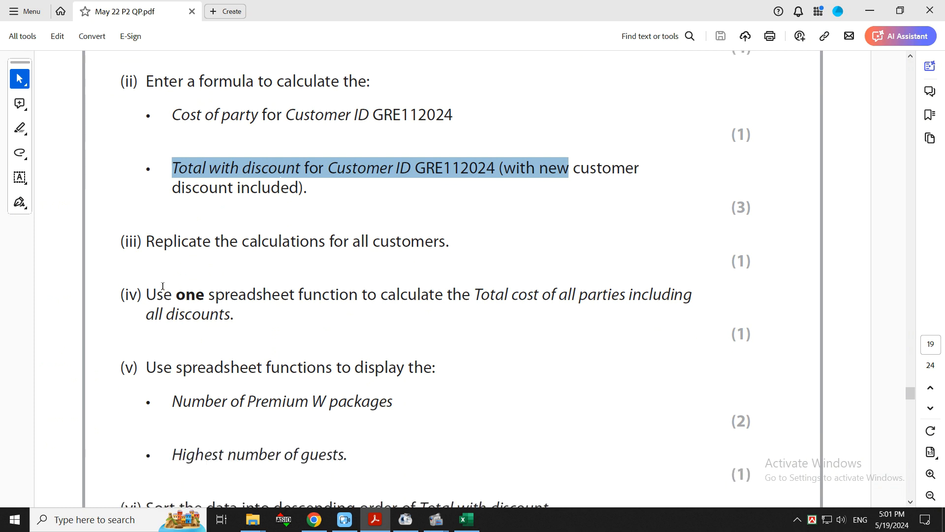
drag(148, 289, 264, 325)
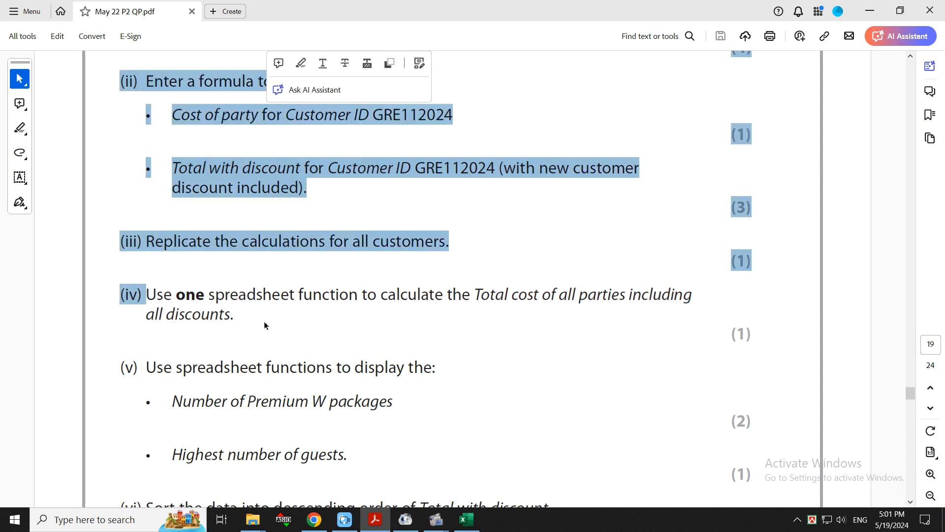
click(219, 313)
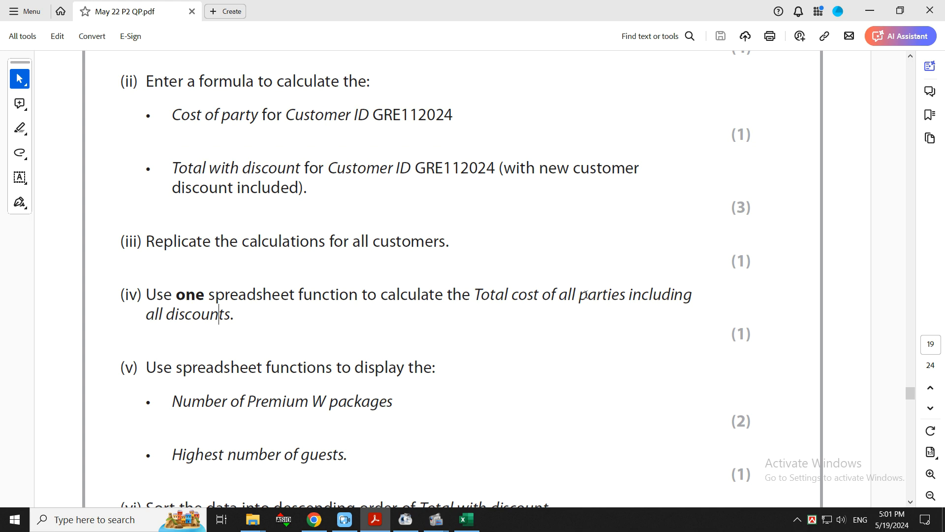
Switch to Excel and enter =SUM(H3:H22) in H24 for the Total cost of all parties including all discounts
click(466, 519)
scroll(755, 340, down, 7)
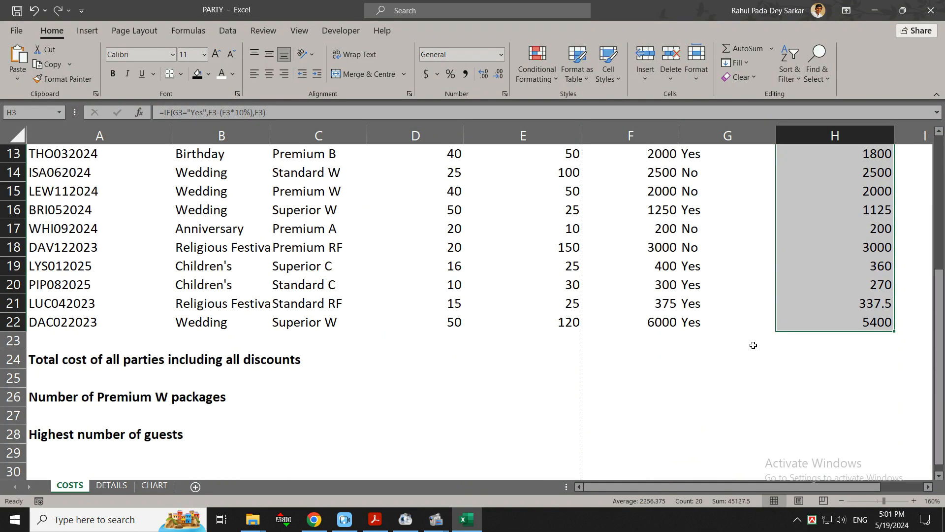
scroll(460, 350, up, 2)
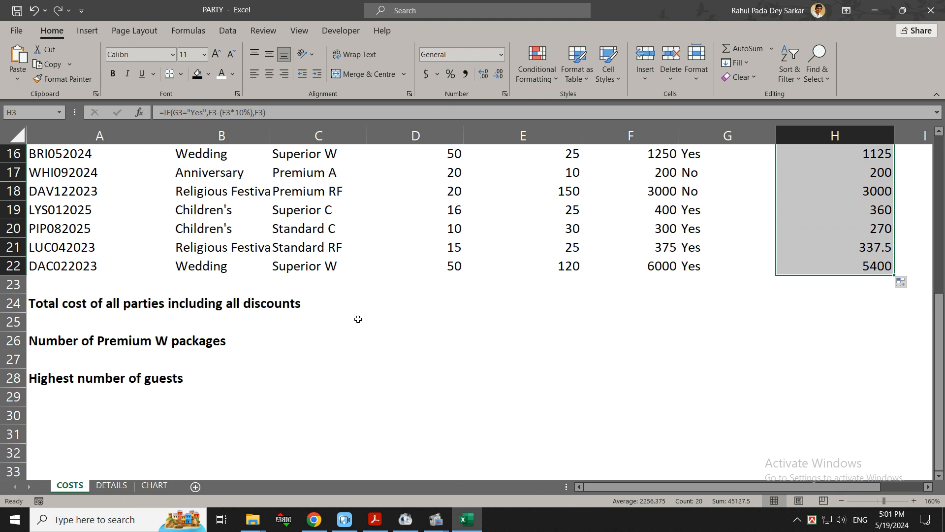
click(827, 306)
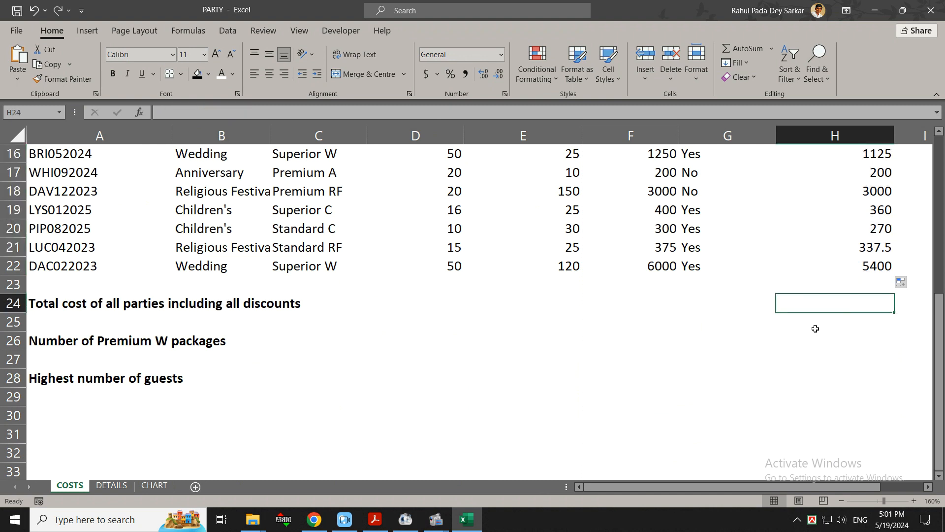
scroll(816, 328, up, 5)
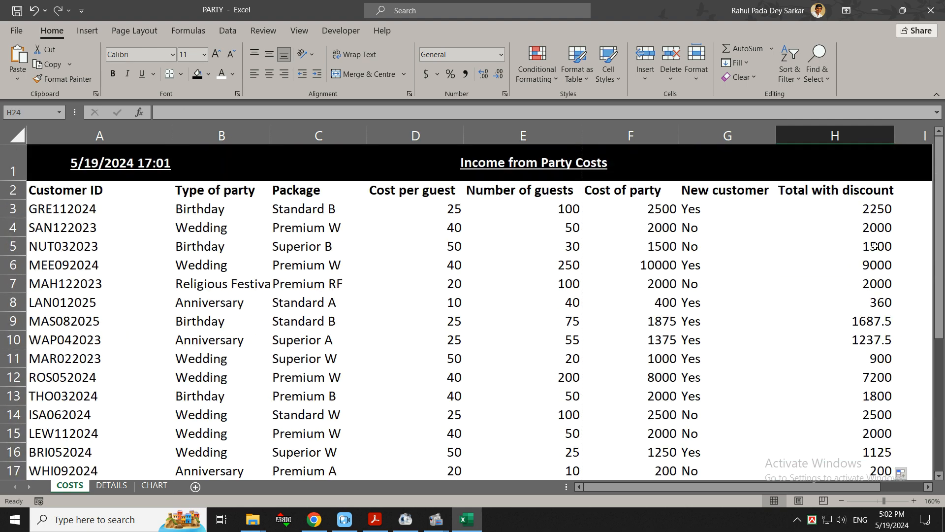
scroll(871, 359, down, 6)
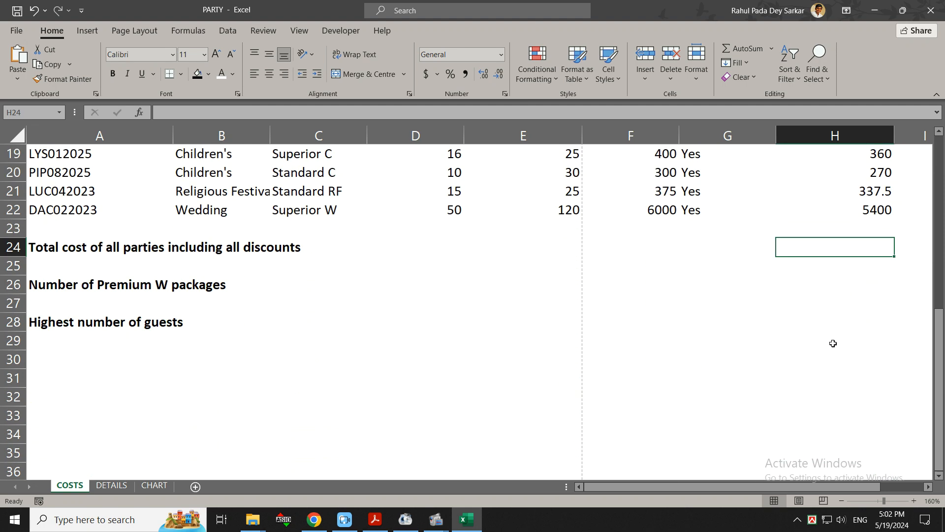
text(=)
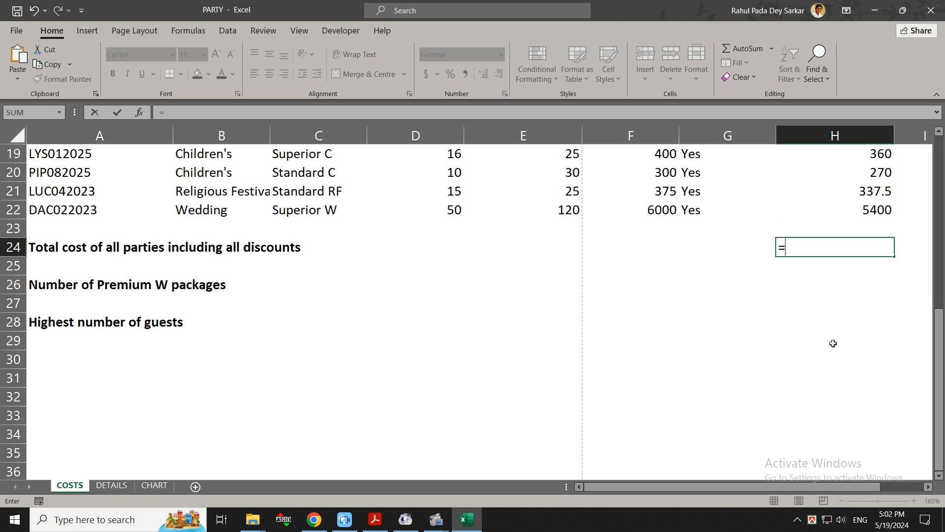
text(su)
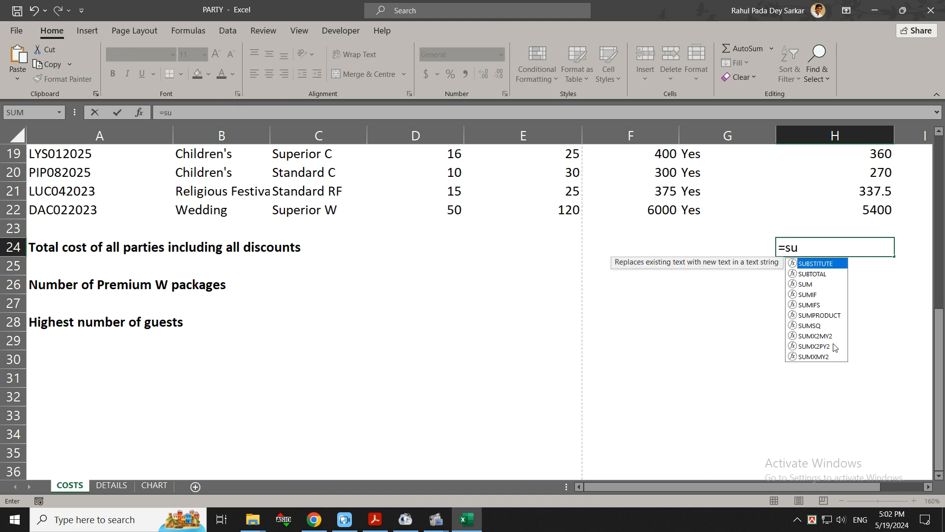
text(m)
key(Tab)
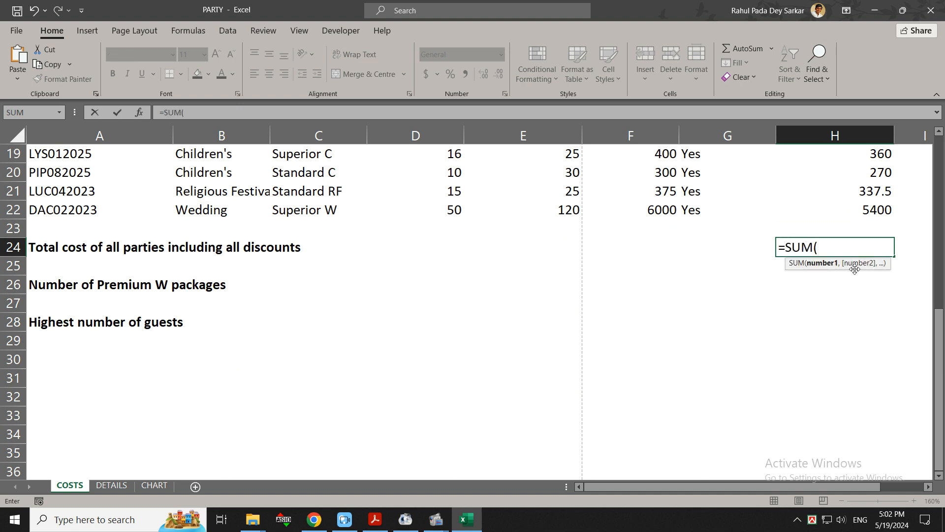
scroll(865, 221, up, 3)
scroll(866, 221, up, 3)
drag(865, 212, 882, 356)
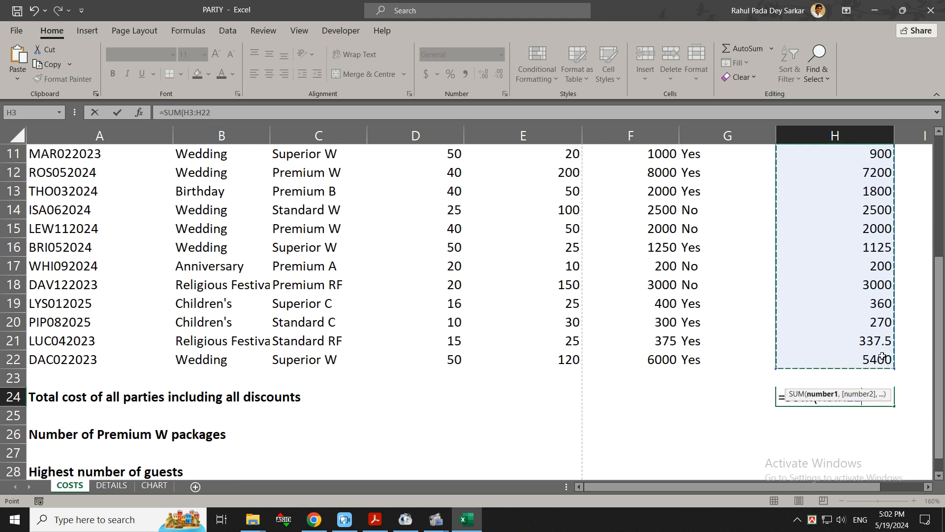
key(Return)
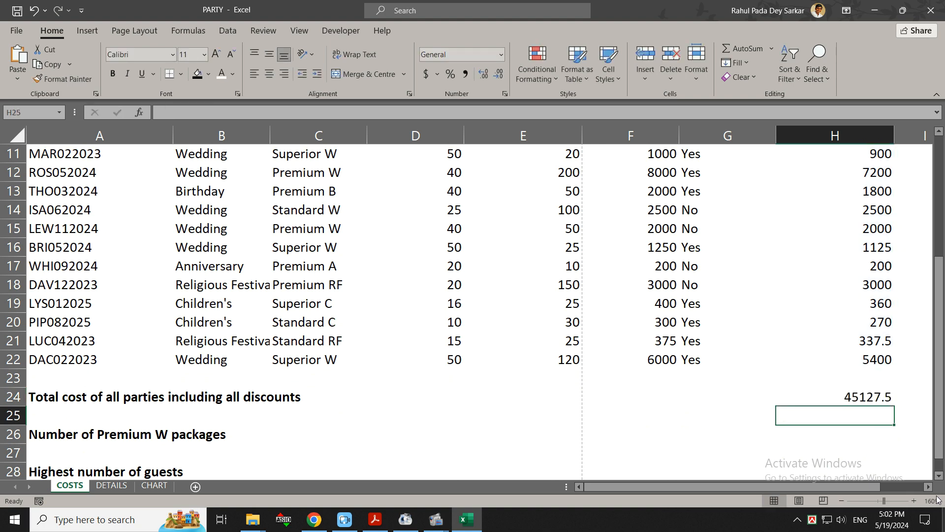
Switch to Acrobat and read the Task B1b (v) instruction on the Number of Premium W packages
key(alt+Tab)
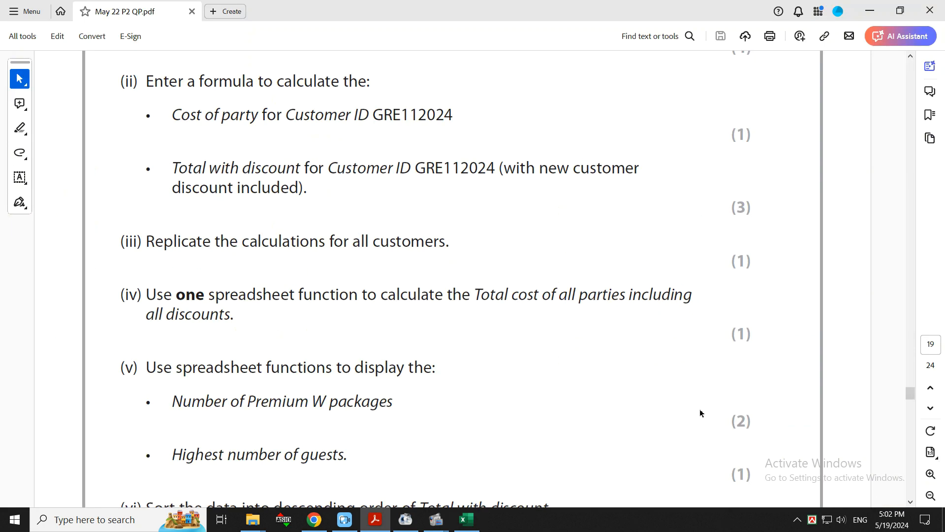
scroll(317, 332, down, 1)
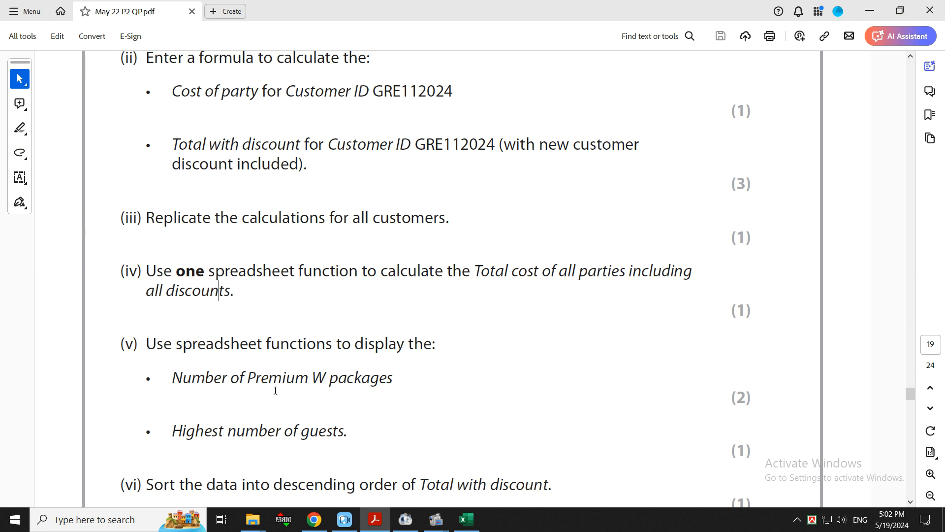
scroll(227, 291, down, 2)
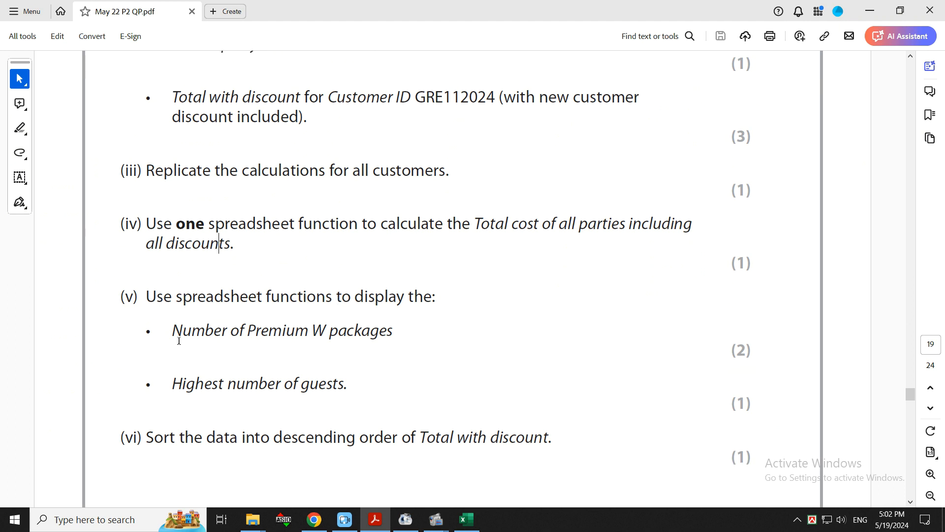
drag(175, 334, 388, 340)
click(455, 311)
Switch to Excel, select C26 in the Number of Premium W packages row and examine the Package column for Premium W entries
click(475, 519)
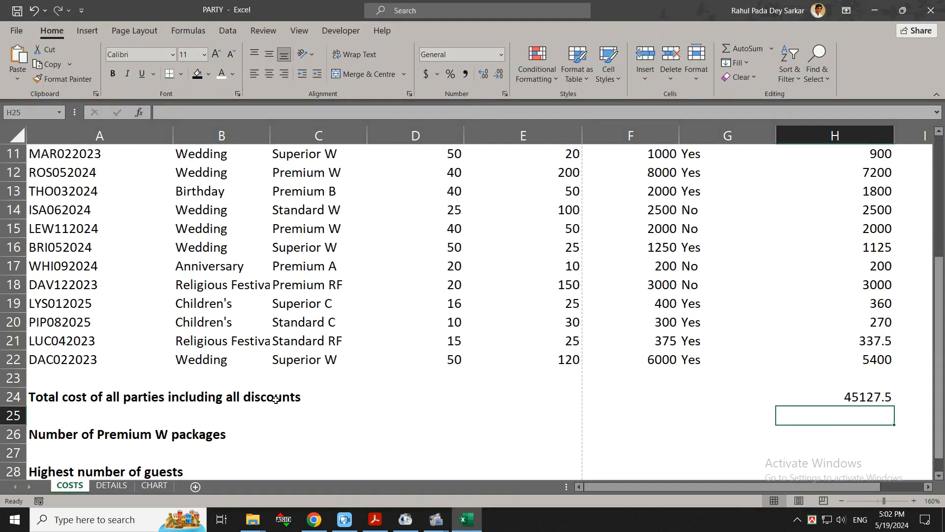
click(301, 430)
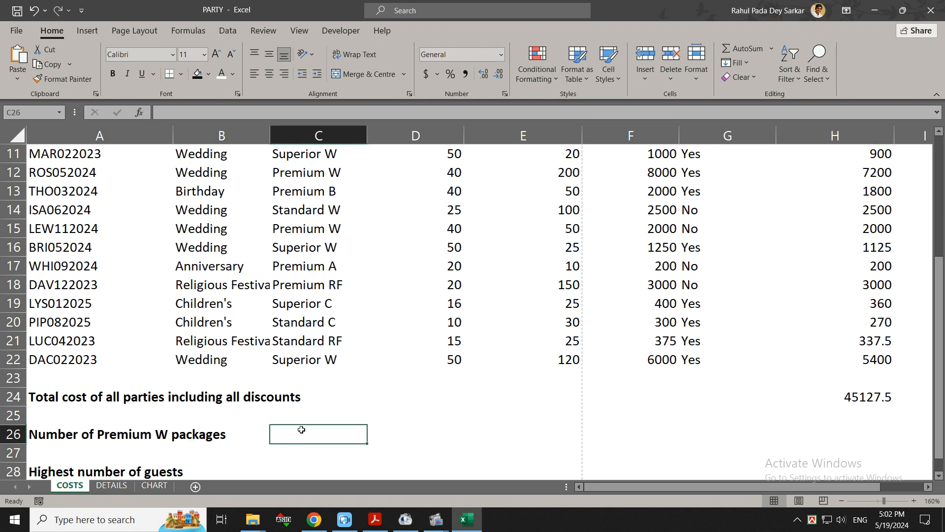
scroll(310, 396, up, 4)
scroll(323, 221, down, 1)
scroll(323, 221, up, 1)
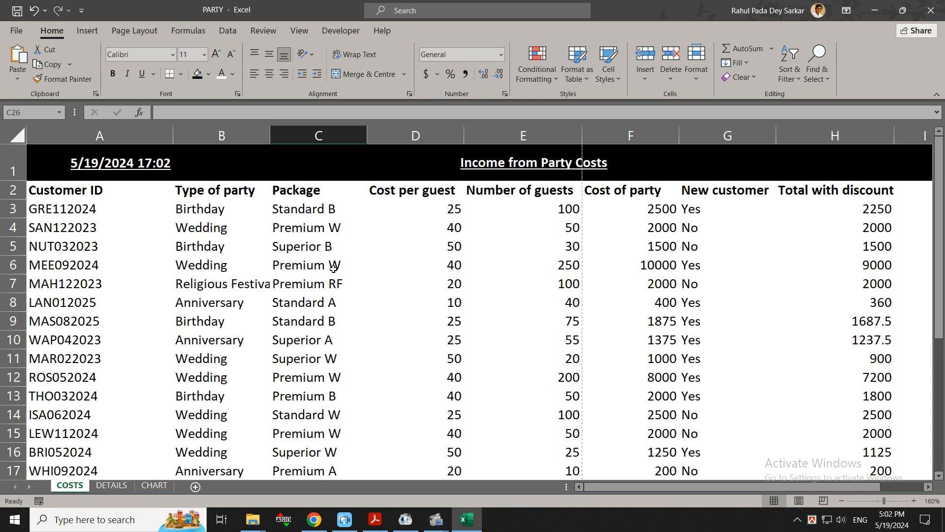
scroll(361, 289, down, 5)
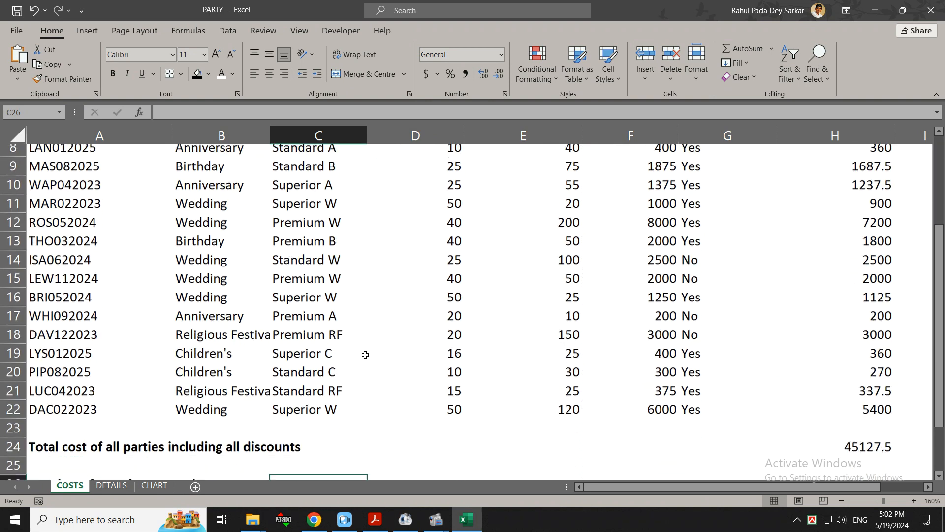
scroll(342, 350, down, 1)
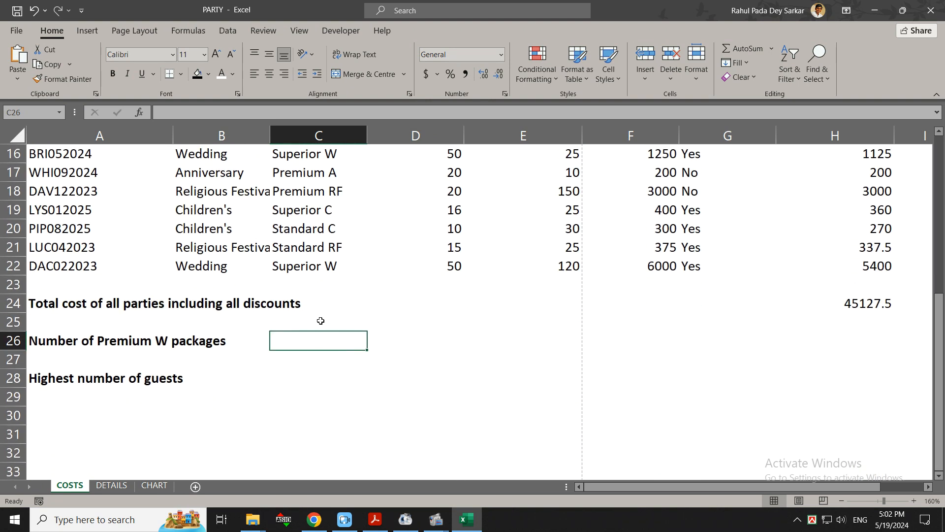
scroll(316, 265, up, 5)
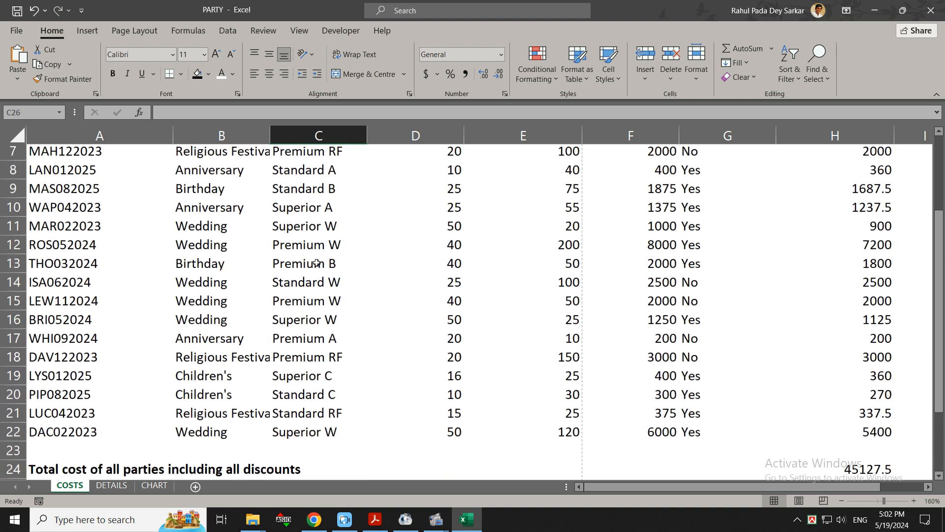
scroll(318, 266, down, 6)
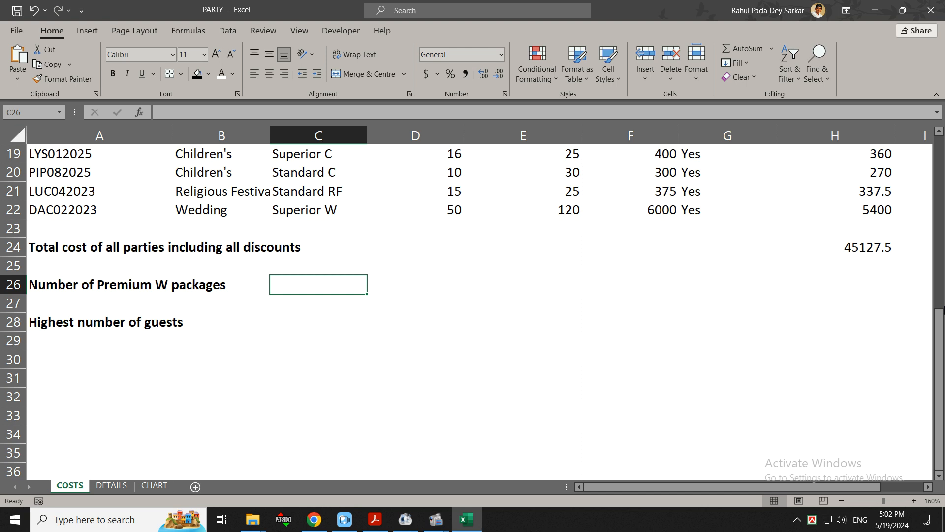
Enter a COUNTIF formula in C26 that counts "Premium W" in the package range C3:C22
text(=cou)
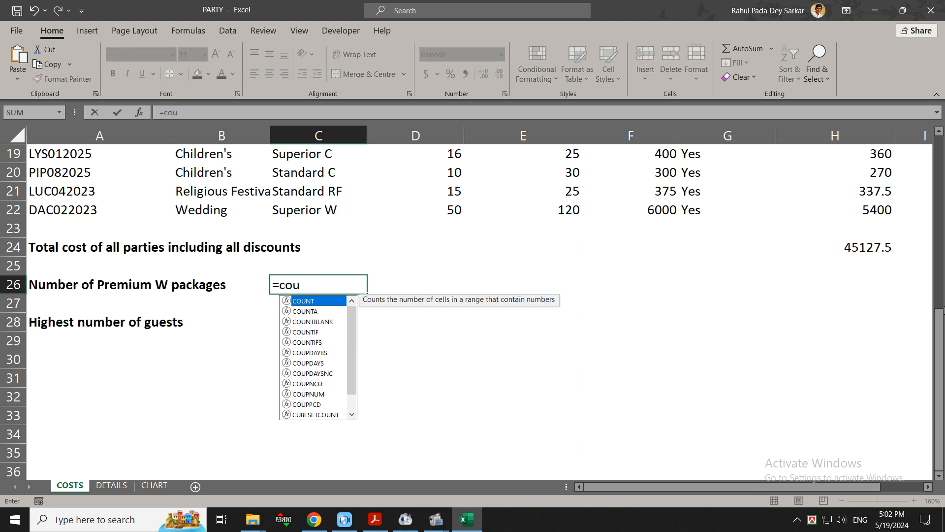
key(Down)
key(Down)
key(Down)
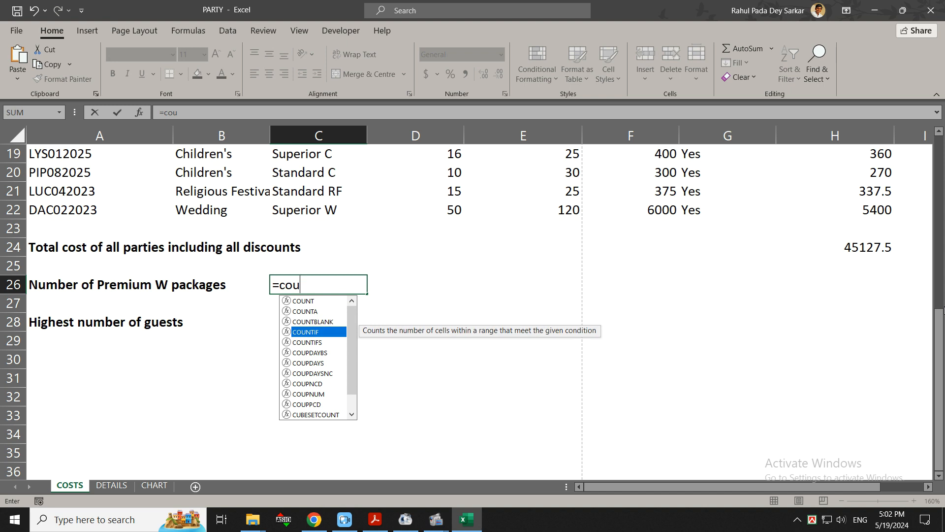
key(Tab)
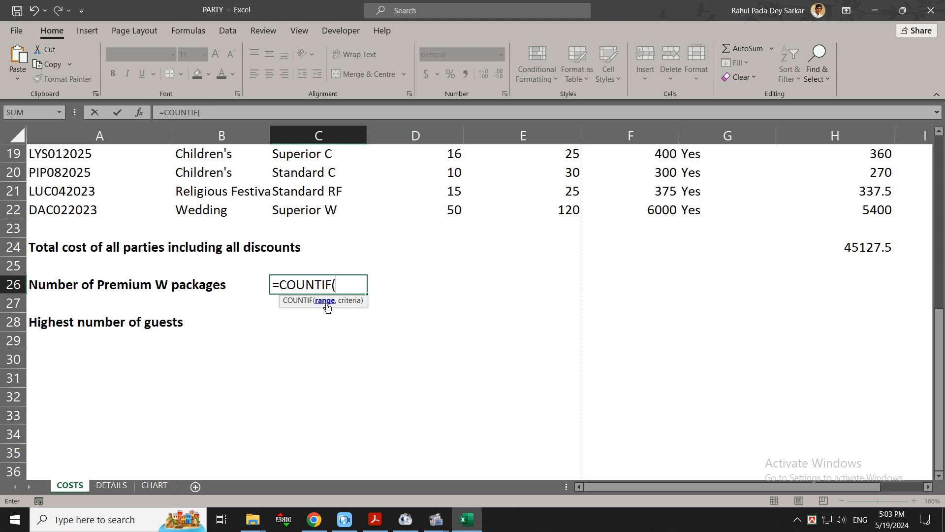
scroll(318, 237, up, 6)
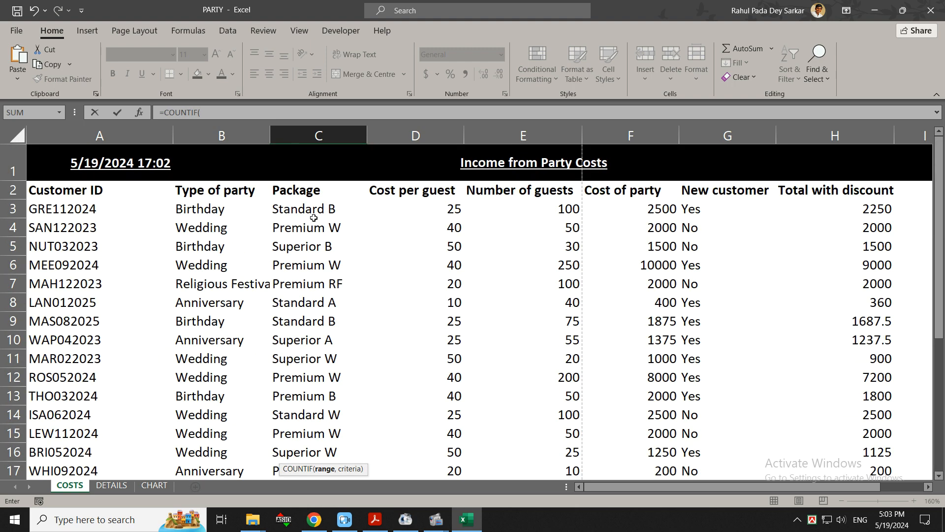
drag(317, 210, 329, 435)
scroll(327, 268, down, 6)
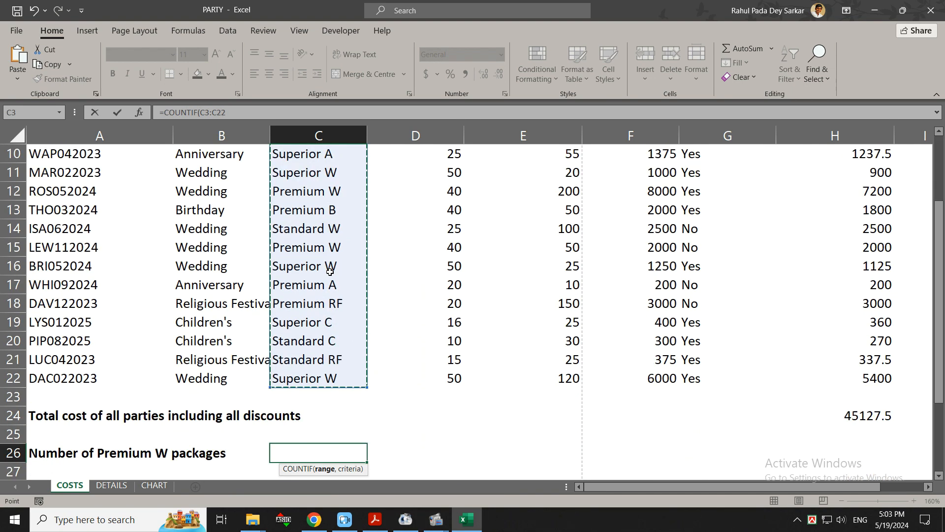
scroll(394, 265, up, 1)
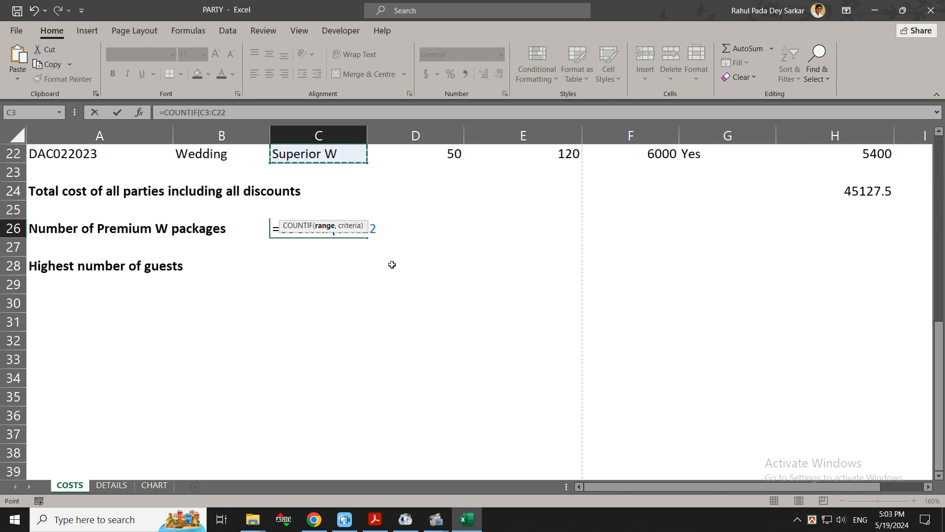
text(,)
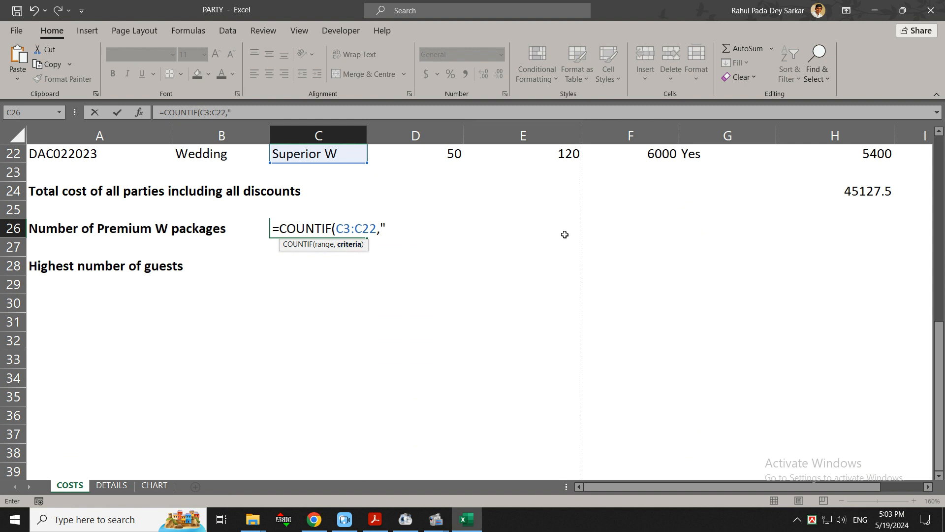
text("Premium W)
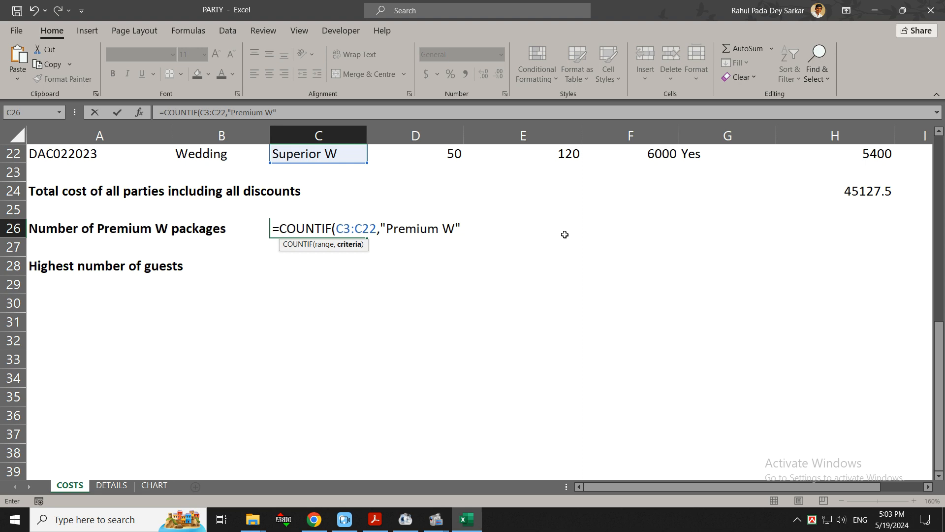
key(Return)
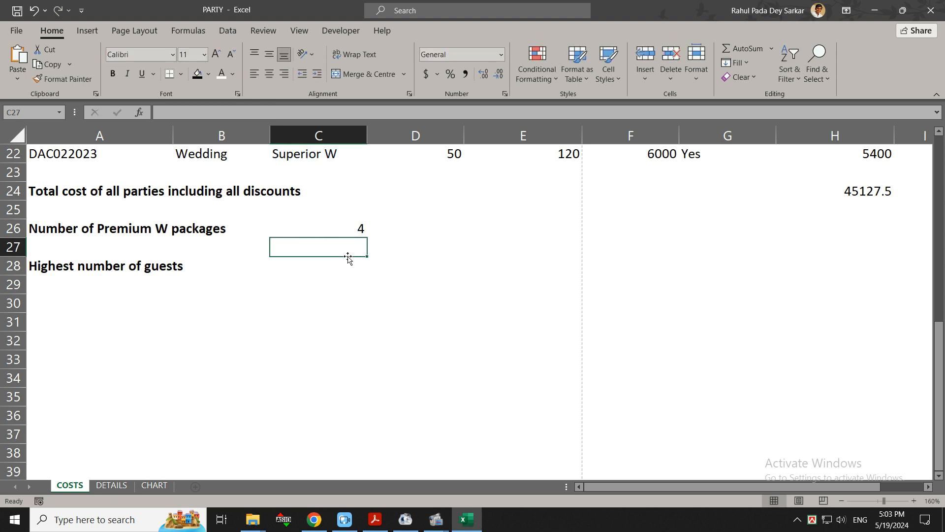
Switch to Acrobat and read the Task B1b (v) instruction on the Highest number of guests
scroll(347, 246, up, 4)
scroll(349, 242, down, 4)
key(alt+Tab)
scroll(309, 326, down, 1)
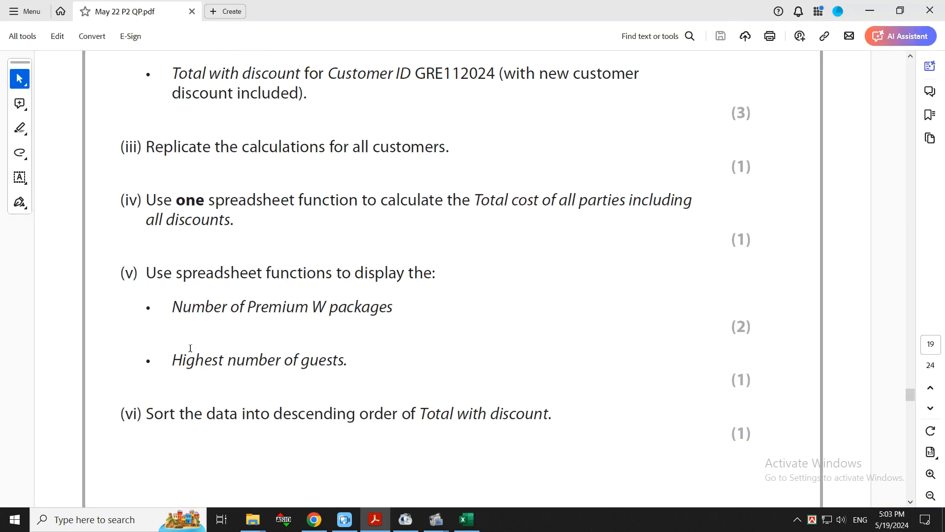
Switch to Excel and examine the Number of guests column and the Highest number of guests row
key(alt+Tab)
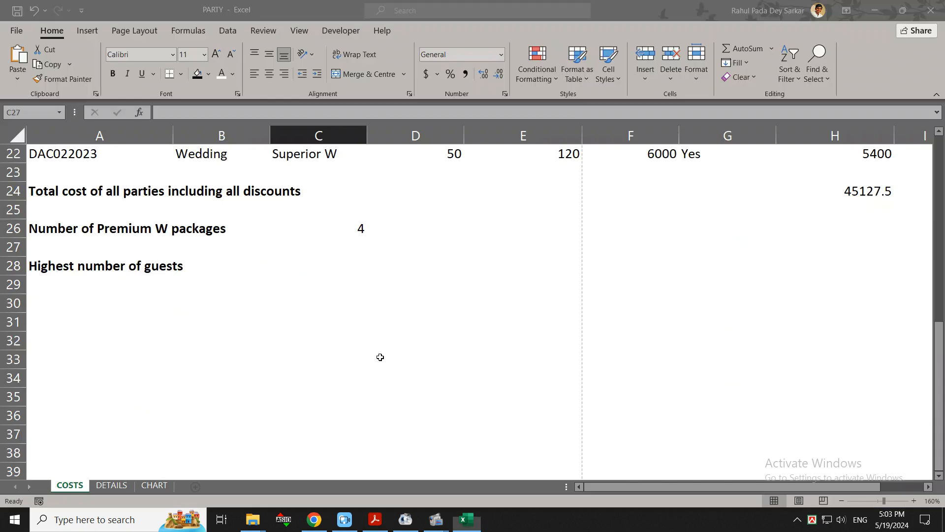
scroll(415, 296, up, 7)
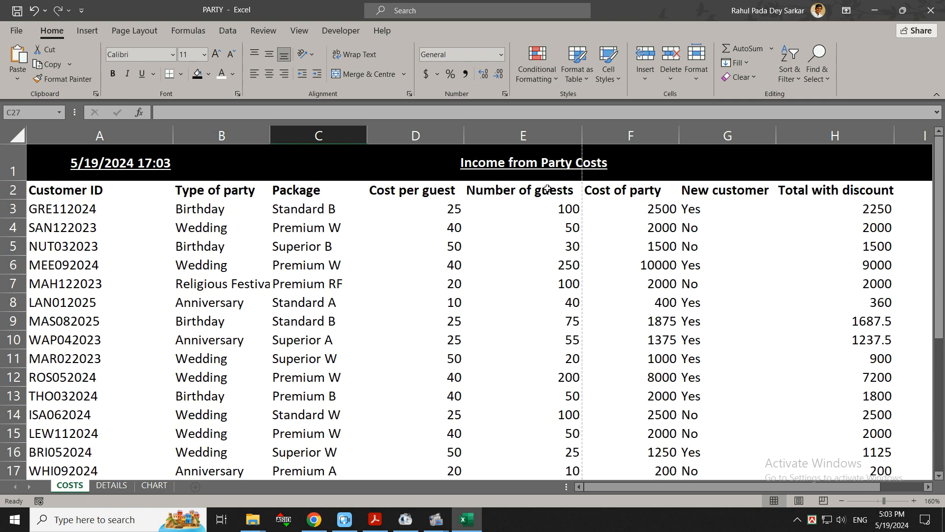
scroll(545, 214, down, 3)
scroll(545, 217, up, 2)
scroll(544, 214, up, 1)
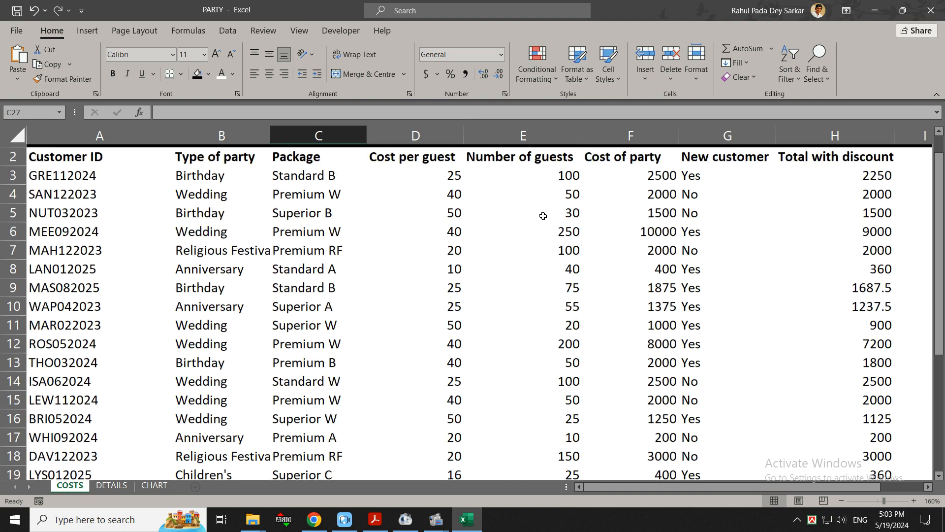
scroll(539, 218, down, 6)
click(298, 330)
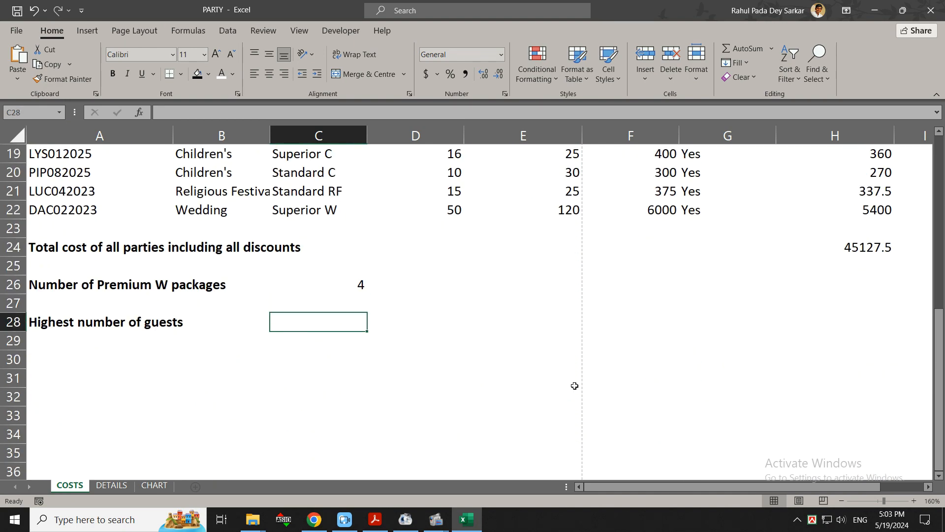
Enter a MAX formula in E29 over the customers' values in the Number of guests column
click(561, 340)
scroll(621, 325, up, 5)
scroll(681, 319, up, 1)
scroll(512, 353, down, 5)
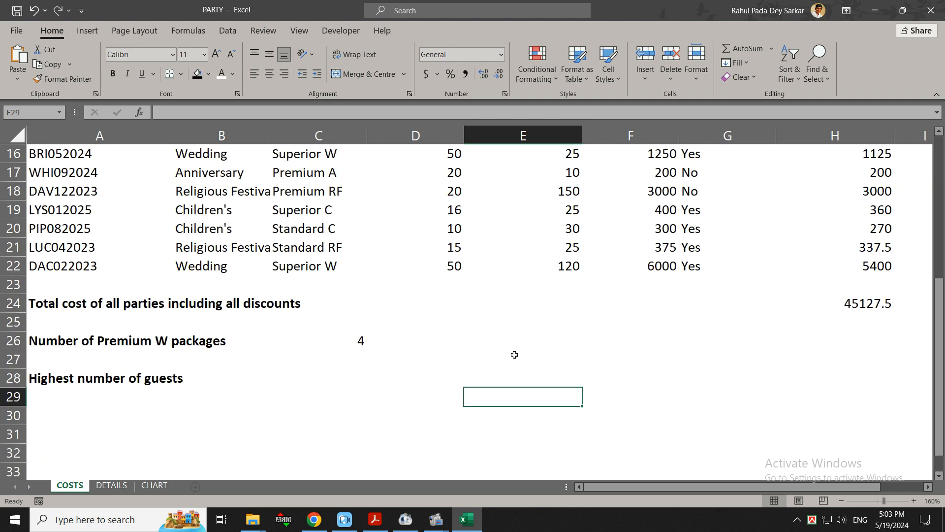
text(=max)
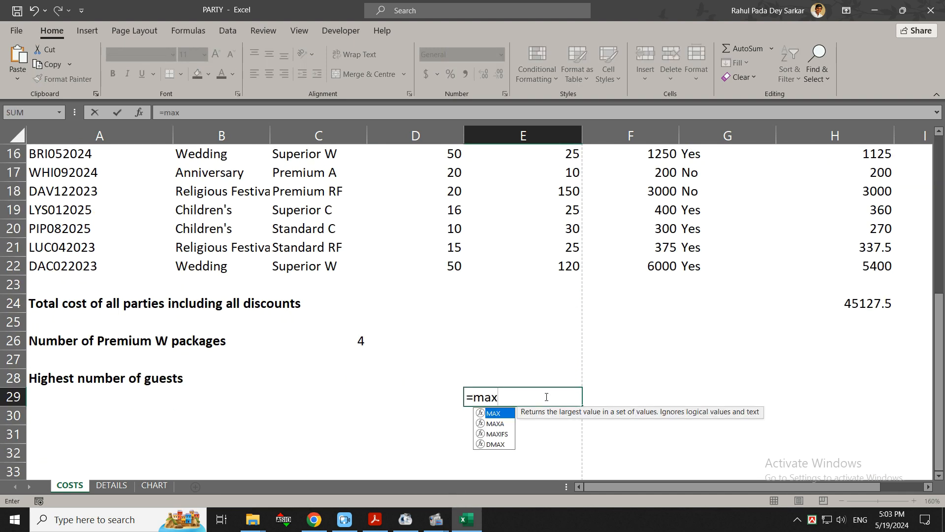
key(Tab)
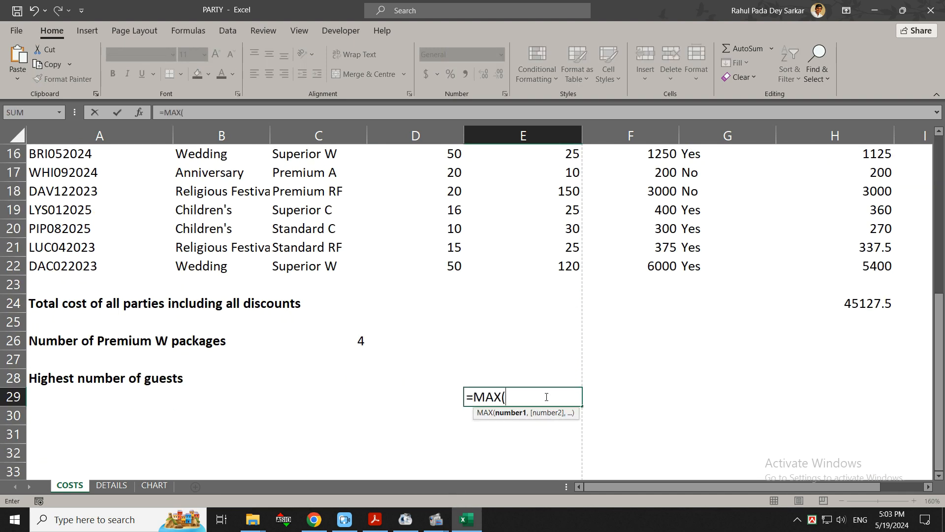
scroll(576, 314, up, 5)
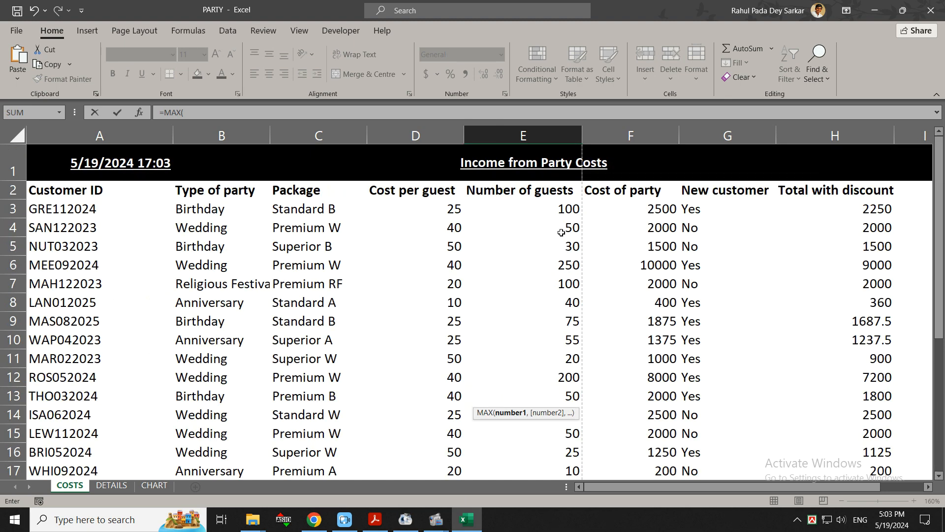
drag(560, 217, 563, 428)
key(Return)
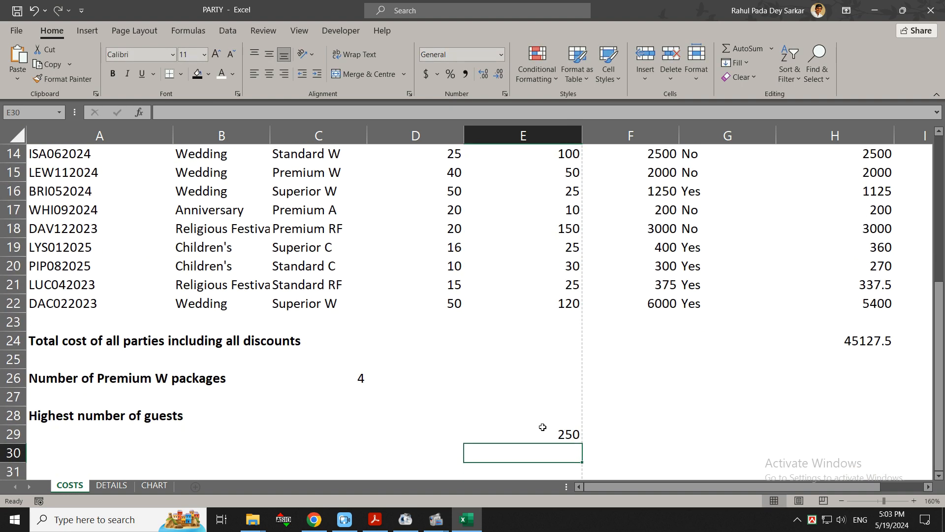
Read the Task B1b (vi) sort instruction in Acrobat, and return to Excel to examine the Total with discount column
key(alt+Tab)
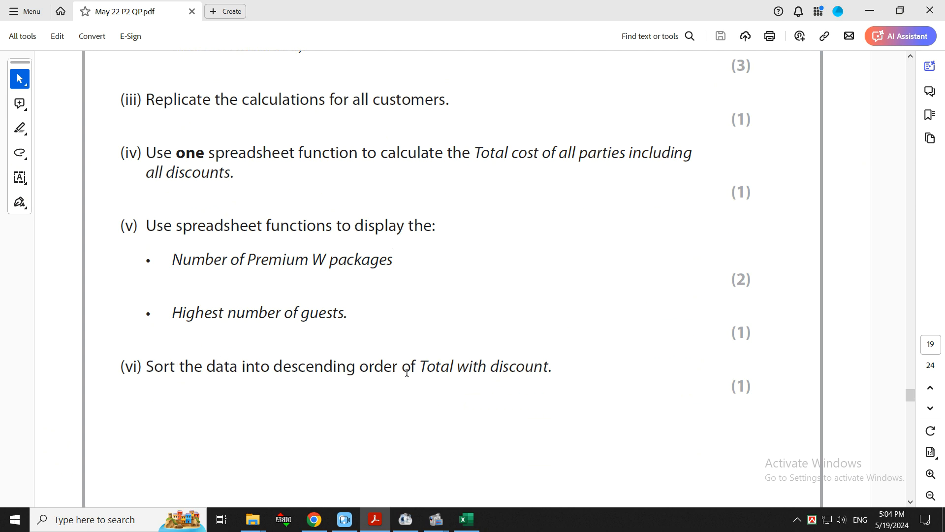
drag(429, 368, 549, 368)
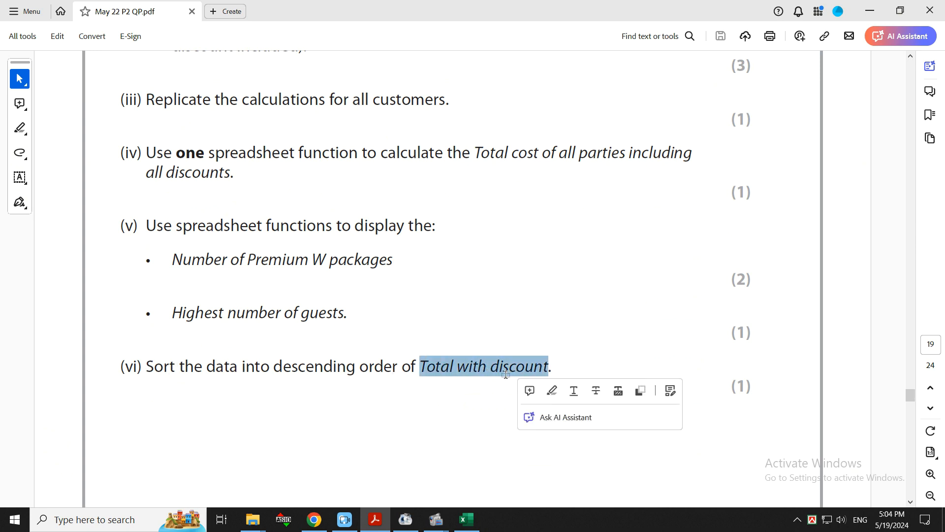
key(alt+Tab)
scroll(740, 267, up, 5)
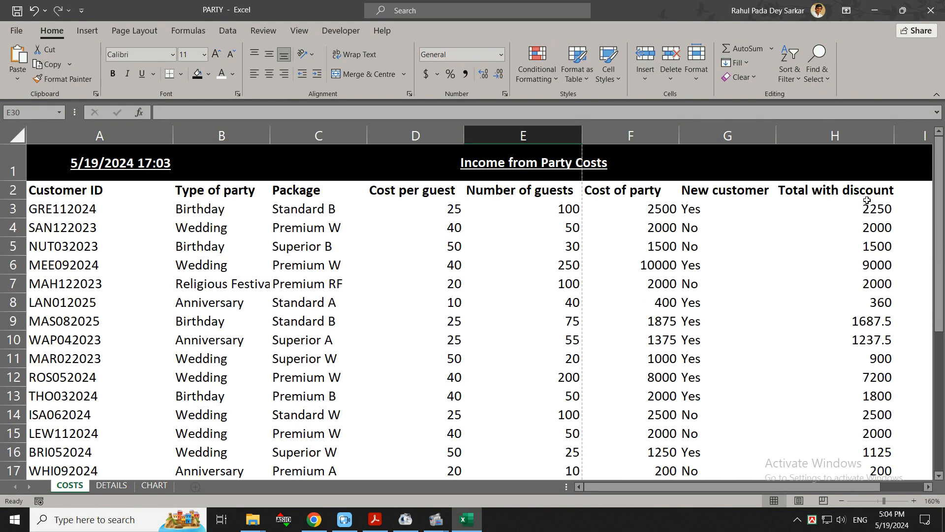
scroll(857, 188, down, 1)
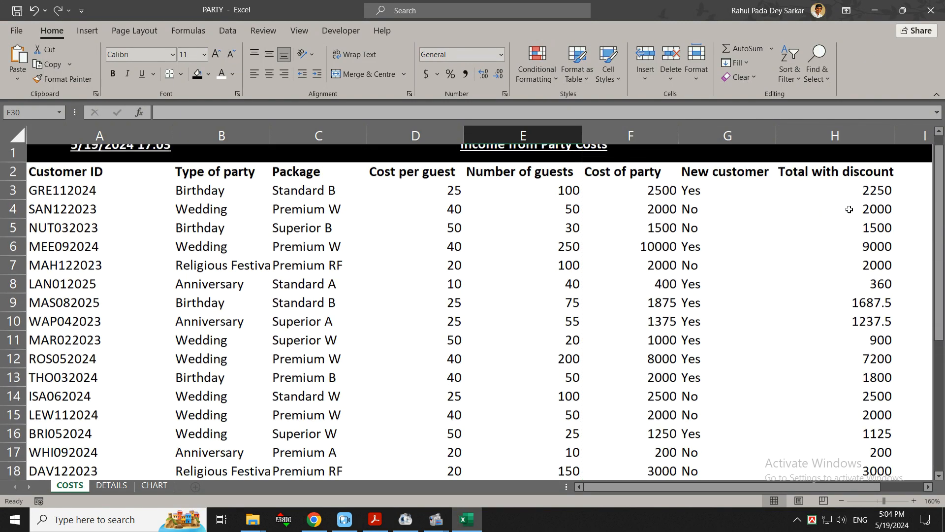
scroll(837, 202, up, 1)
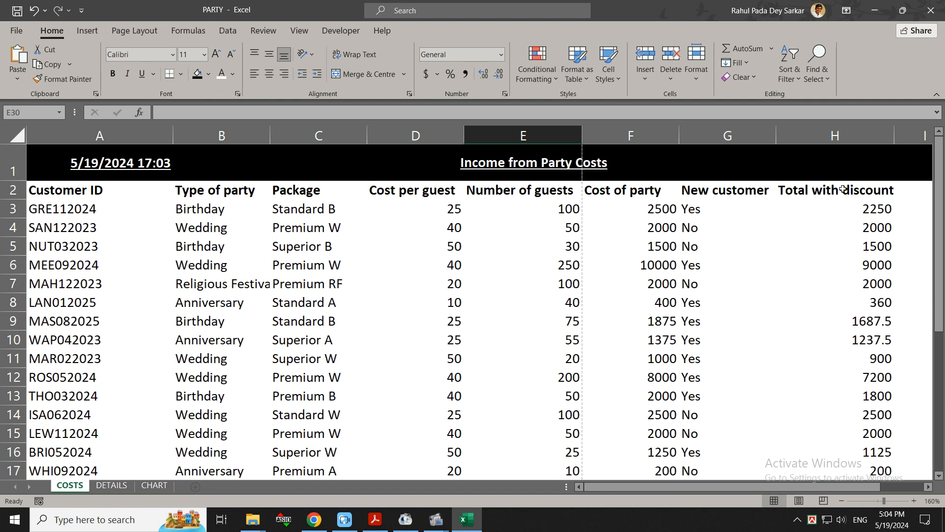
Sort the customer data by Total with discount from largest to smallest, expanding the selection to include the adjacent columns
drag(843, 188, 886, 444)
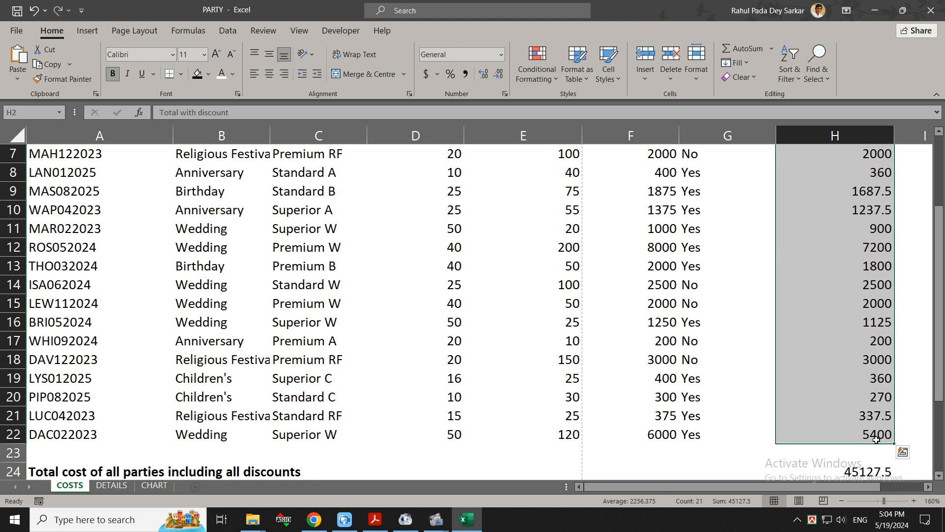
scroll(689, 271, up, 1)
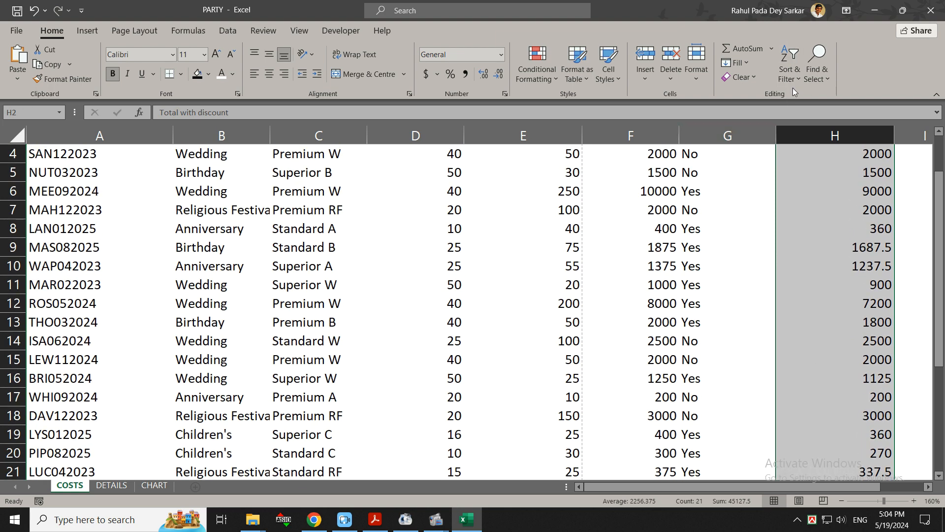
click(788, 71)
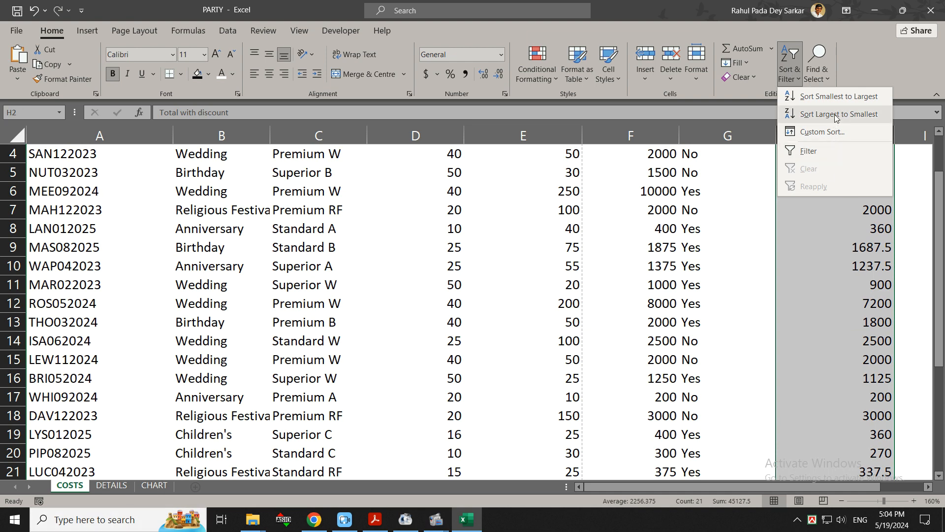
click(375, 520)
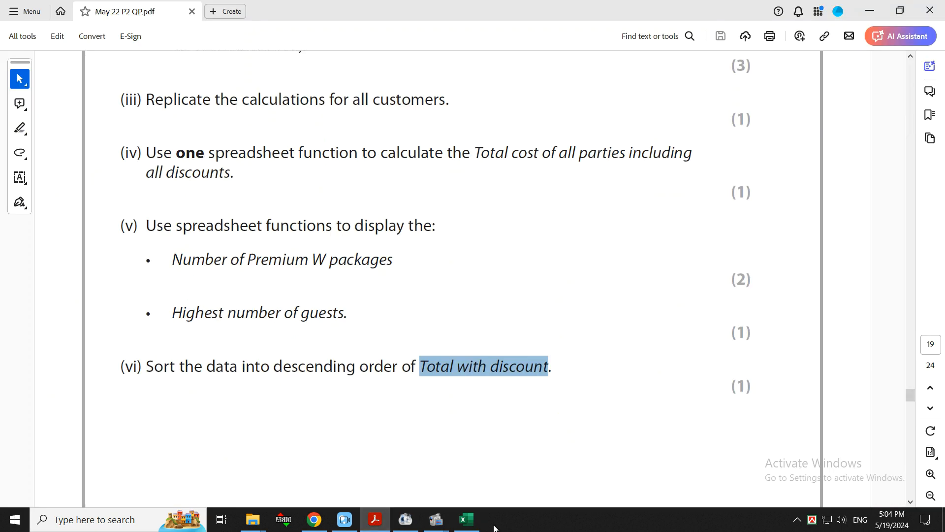
click(466, 519)
click(816, 74)
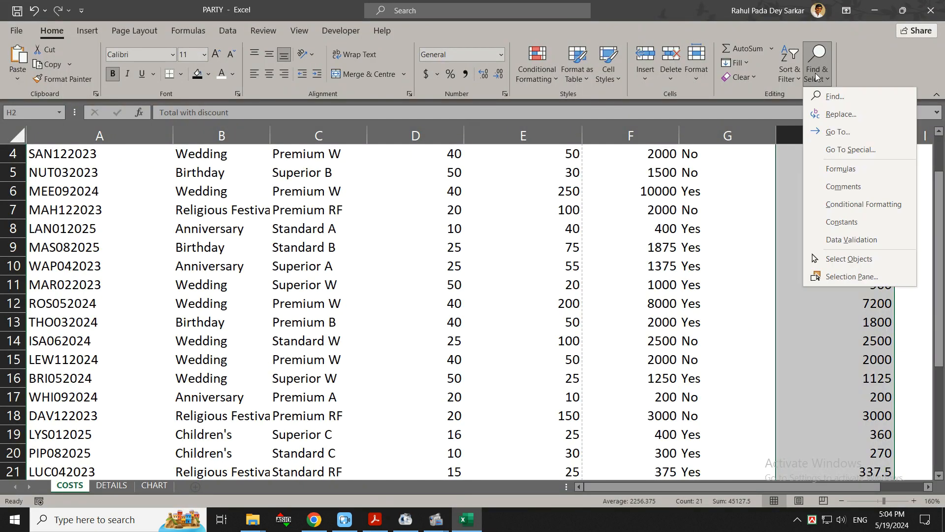
click(798, 73)
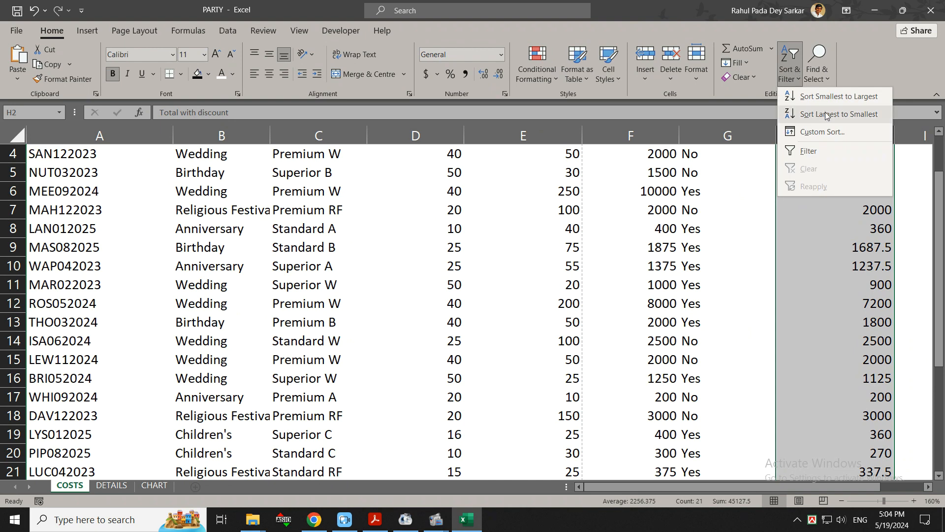
click(827, 114)
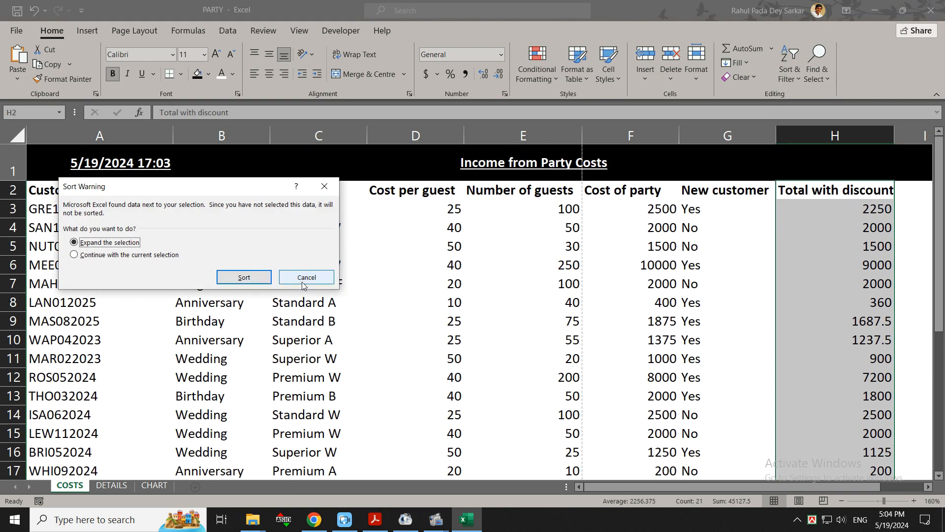
click(238, 278)
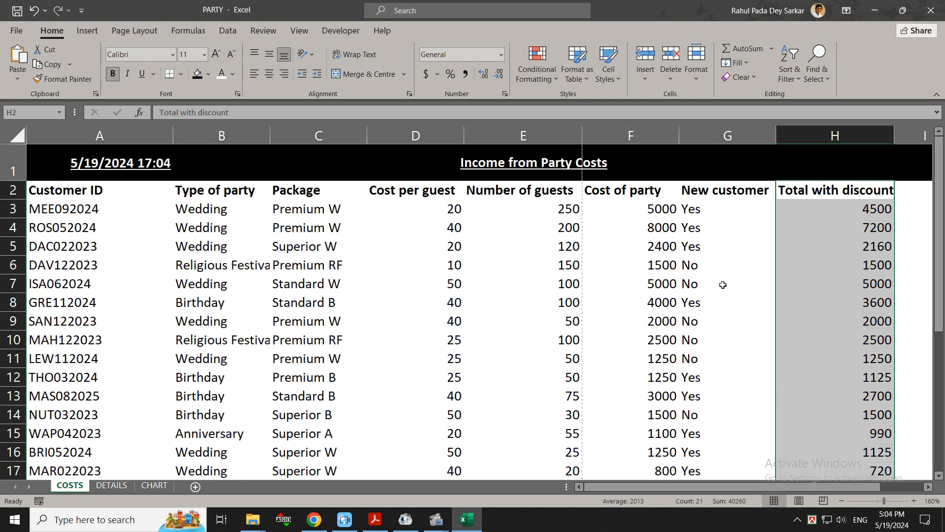
Check the sorted rows, the Total with discount formulas in H5 and H3, and the summary rows below the data
scroll(726, 282, down, 2)
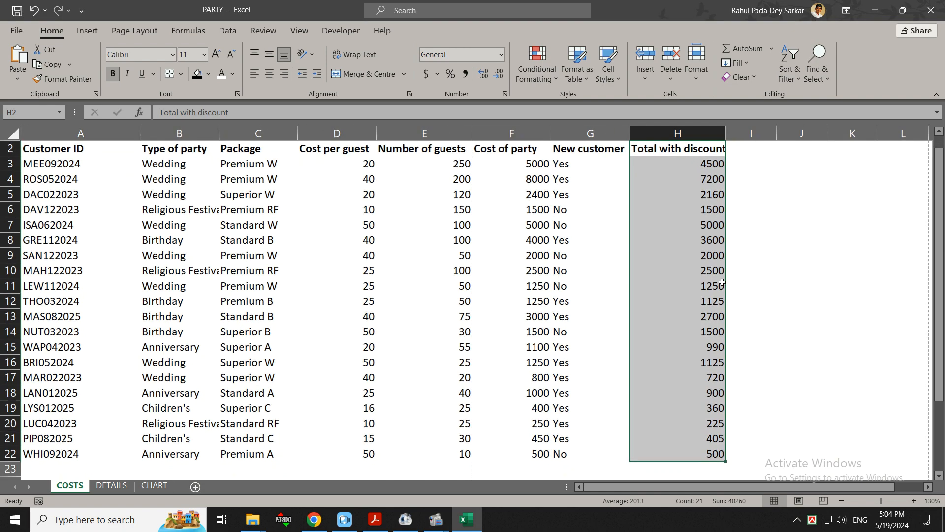
click(711, 198)
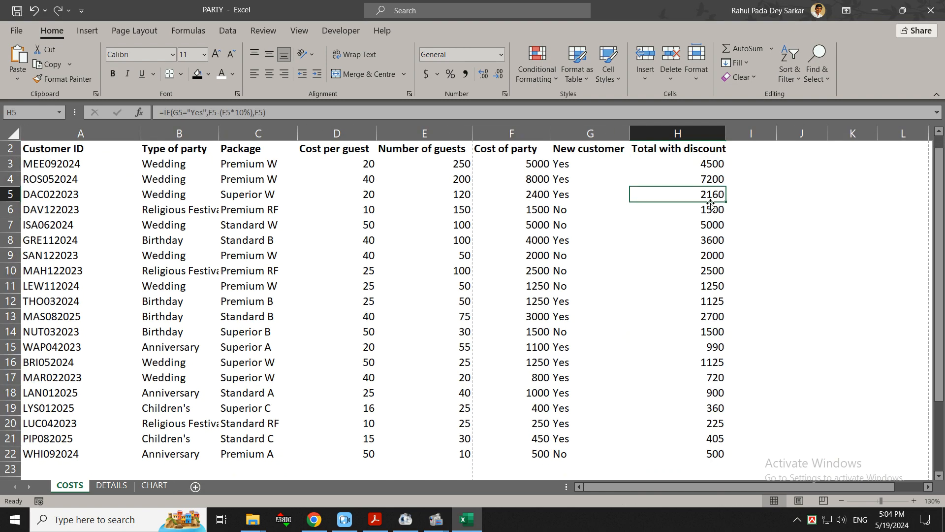
click(714, 168)
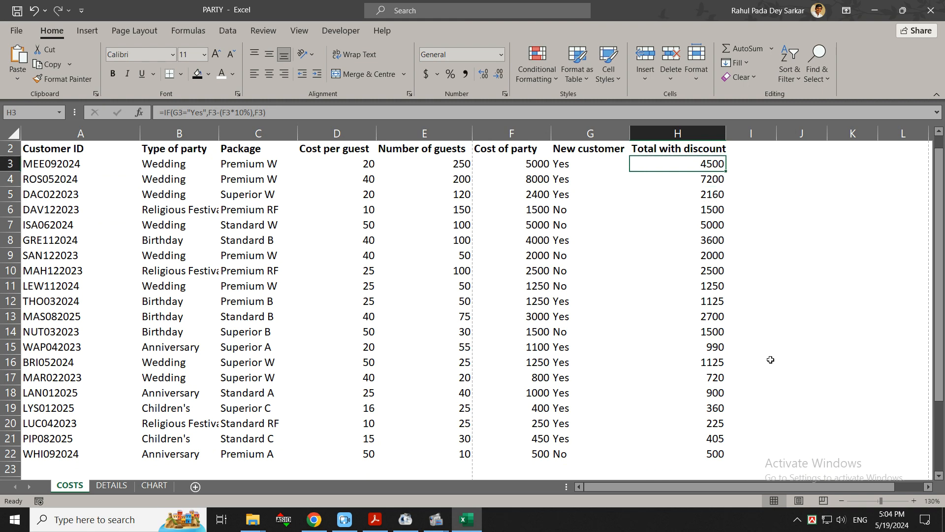
scroll(518, 344, down, 3)
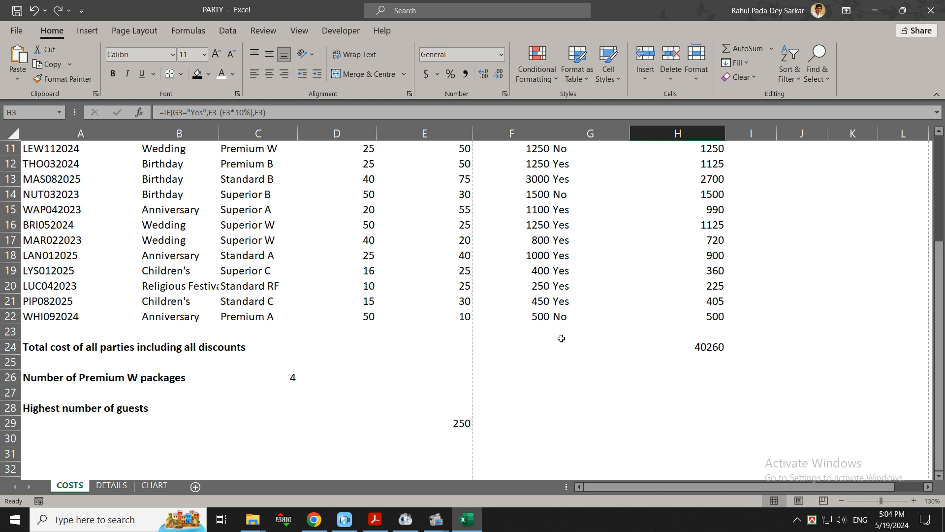
Switch to Acrobat and read the Task B1c formatting instructions for the COSTS worksheet
click(382, 525)
scroll(482, 331, down, 15)
scroll(481, 331, down, 4)
scroll(478, 326, down, 1)
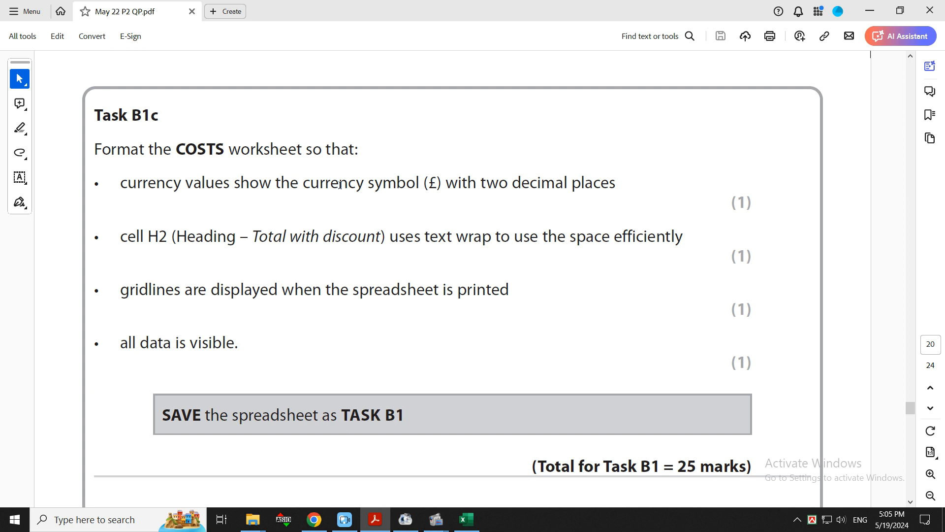
double_click(431, 183)
click(274, 236)
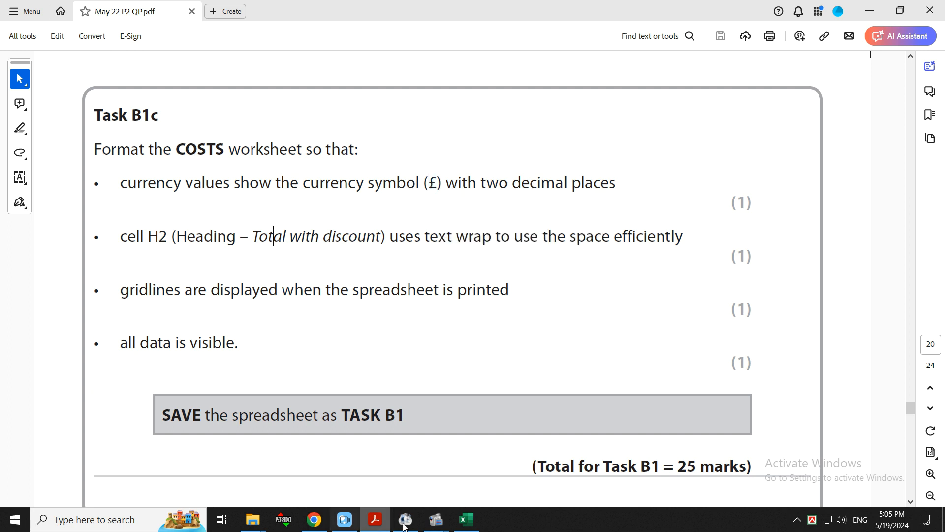
Switch to Excel and apply the £ Accounting format with two decimal places to the Cost per guest column
click(465, 520)
scroll(321, 235, up, 4)
click(344, 197)
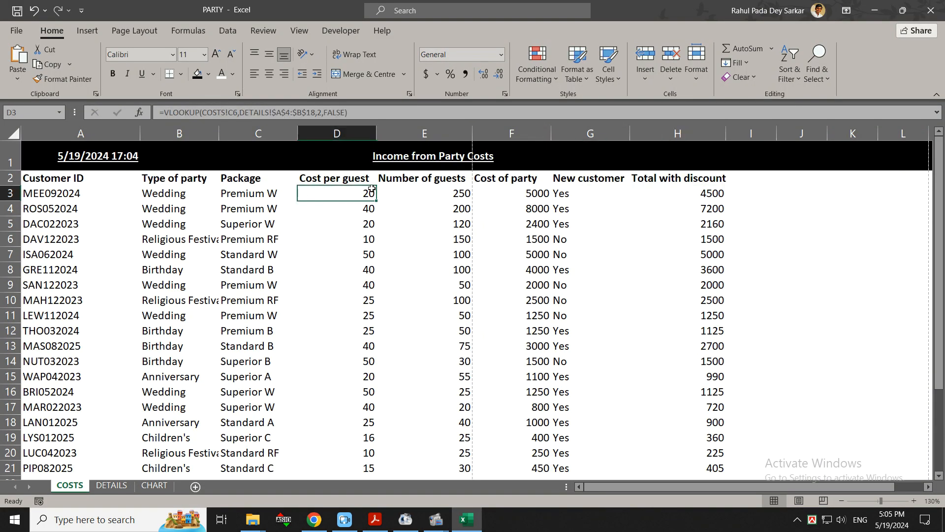
key(ctrl+space)
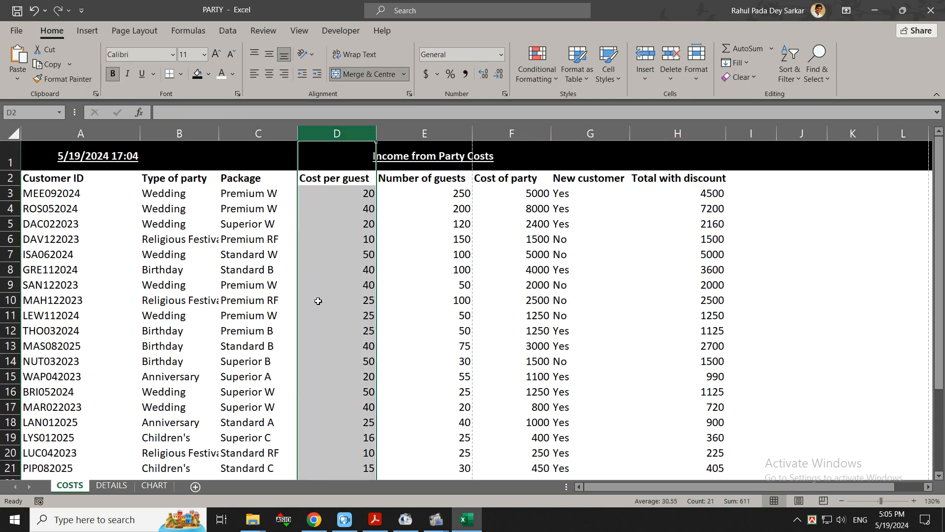
scroll(318, 301, down, 13)
scroll(323, 298, up, 11)
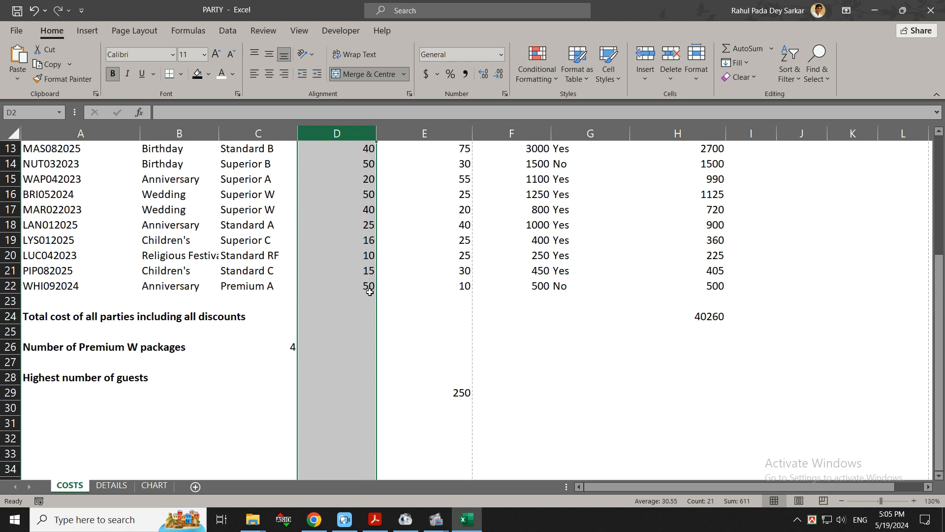
scroll(362, 289, up, 3)
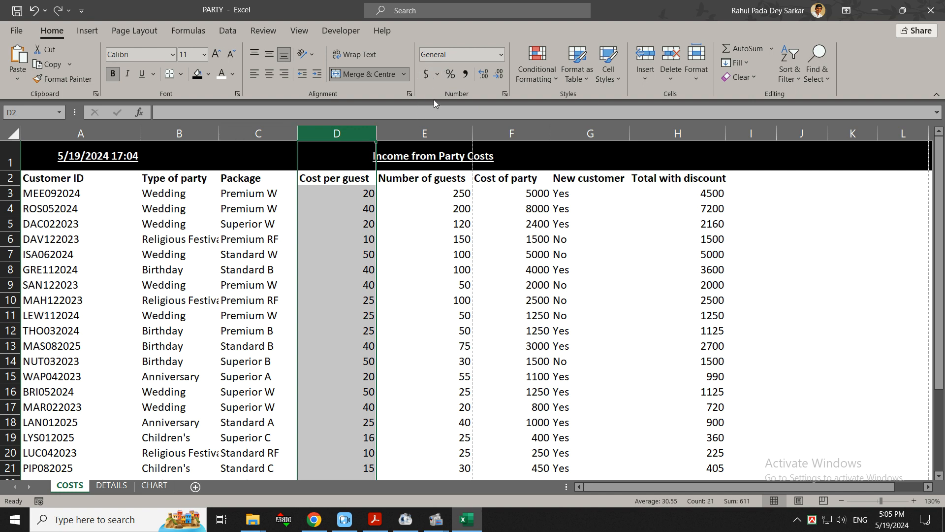
click(500, 54)
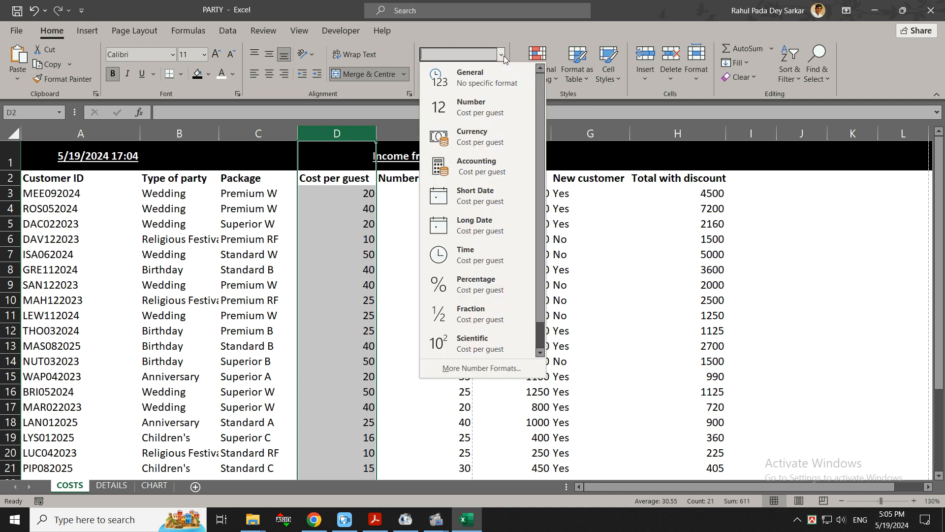
click(479, 63)
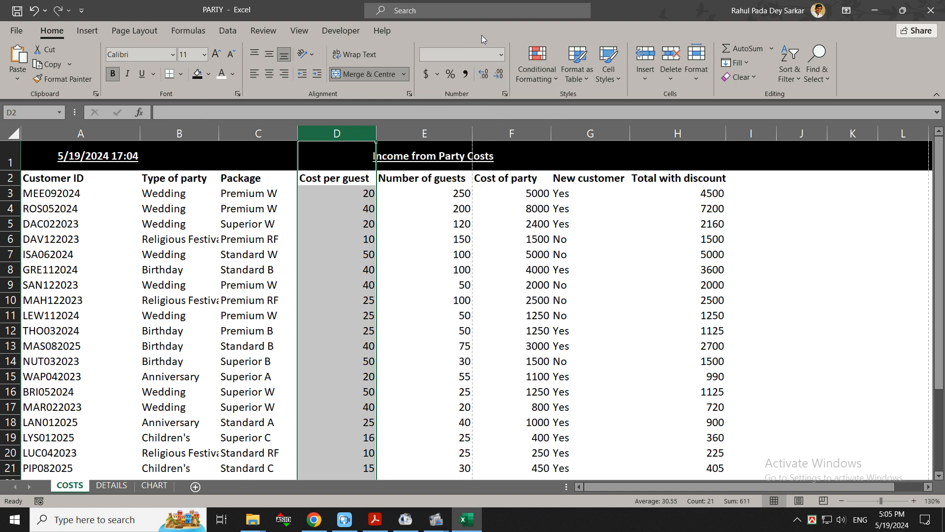
click(438, 73)
click(462, 109)
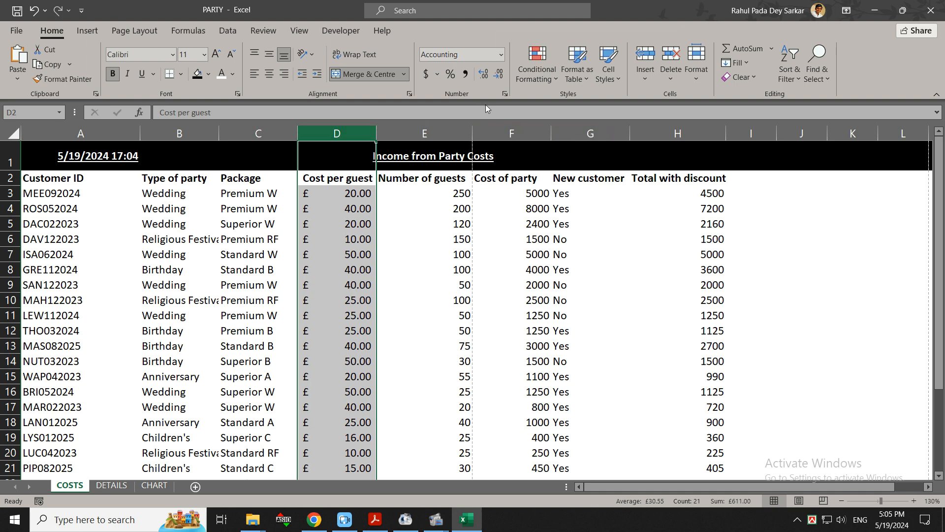
Remove one decimal place from the Cost per guest values and add it back
click(499, 75)
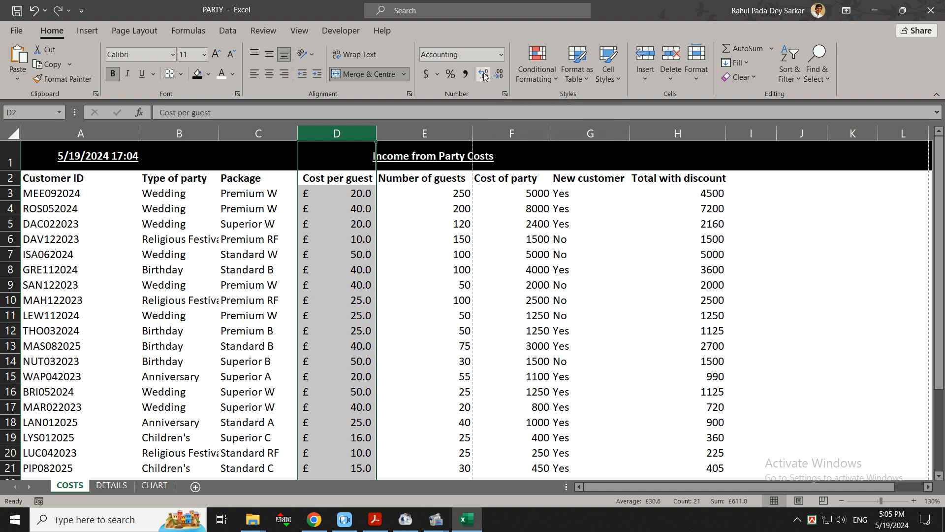
click(483, 74)
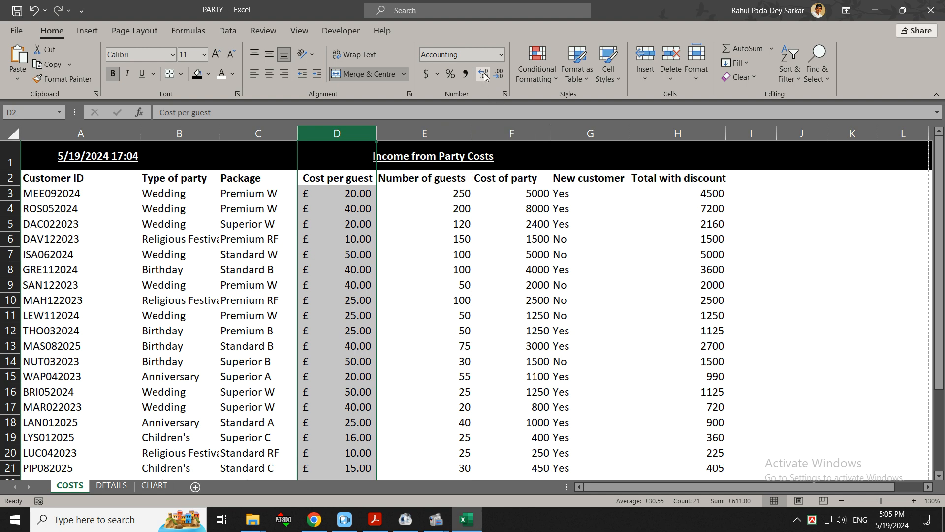
Check the heading requirement in Acrobat, return to Excel and apply text wrap to the Total with discount heading in H2
click(375, 520)
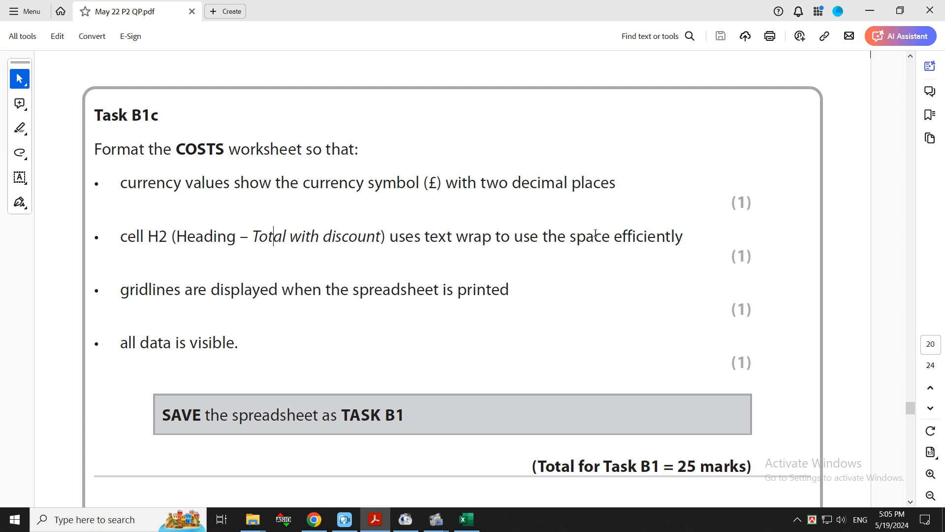
click(467, 519)
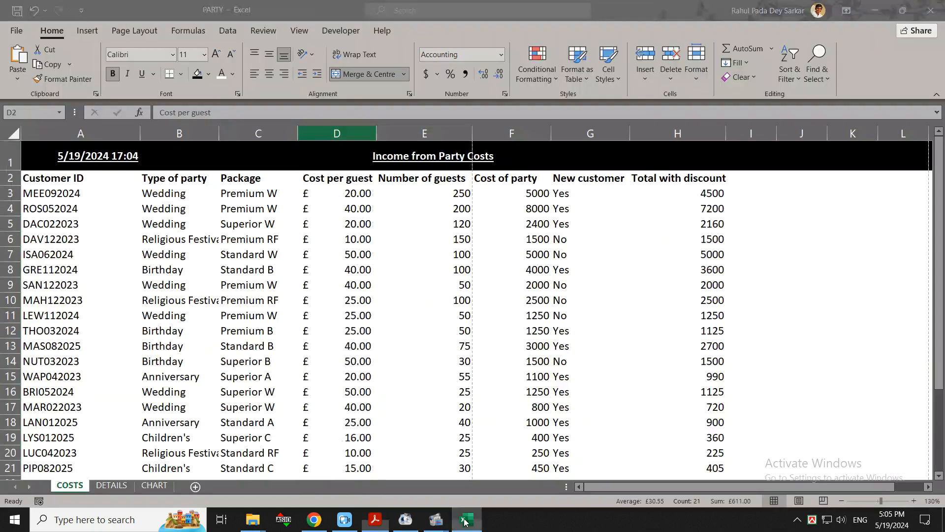
click(698, 183)
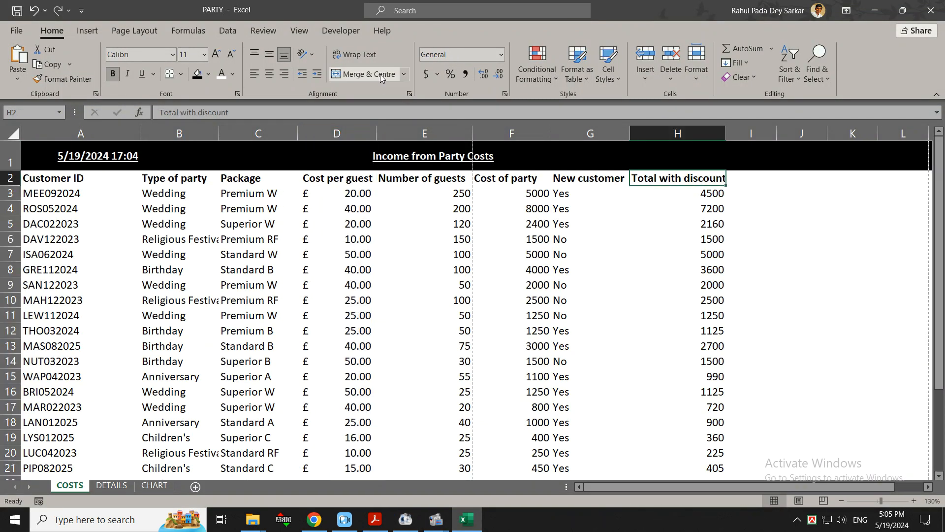
click(357, 57)
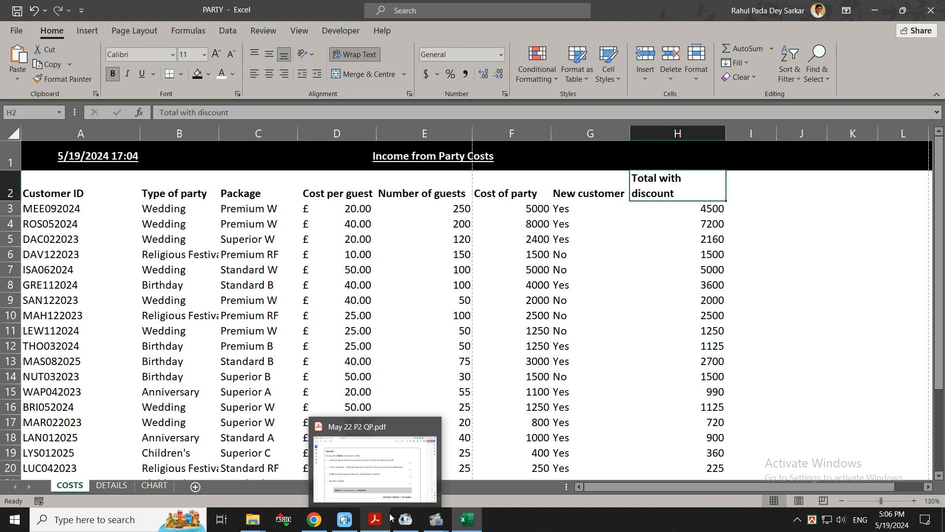
Read the printed gridlines requirement in Acrobat, return to Excel and show the gridlines on the COSTS worksheet
click(371, 521)
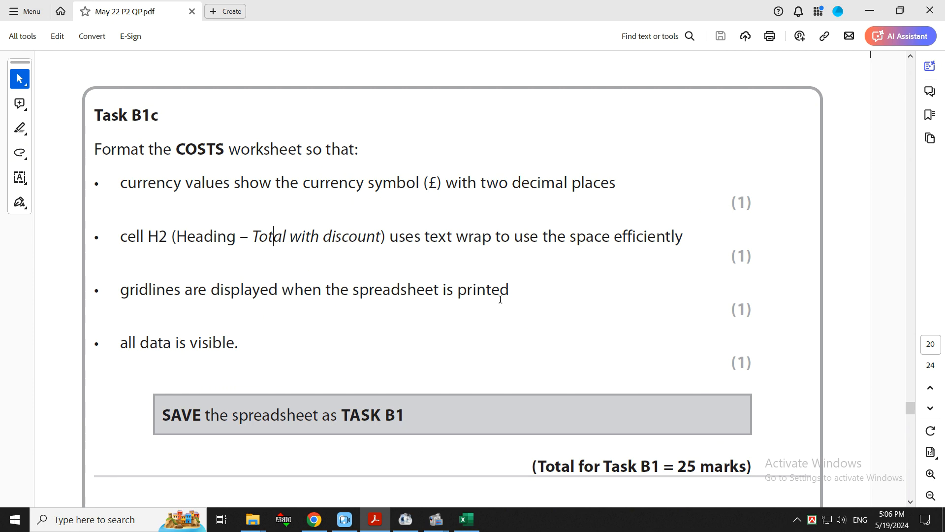
click(476, 513)
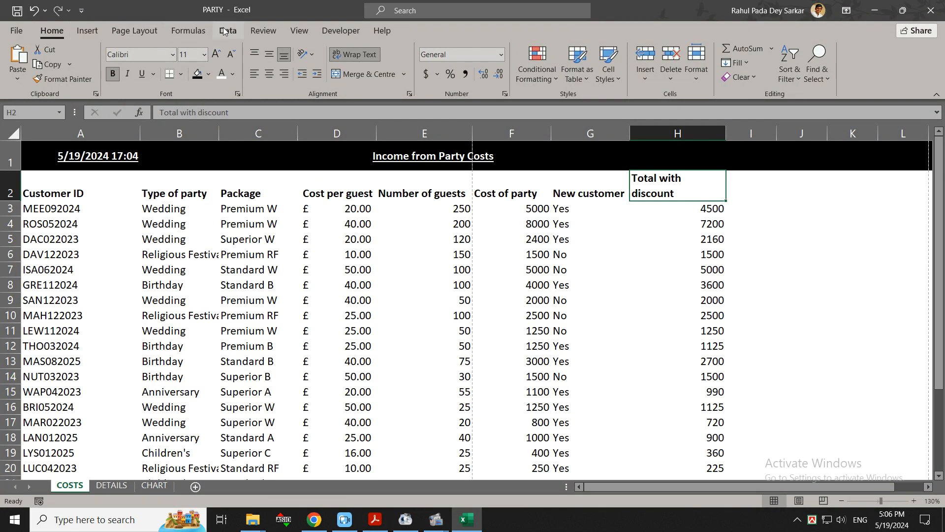
click(264, 31)
click(300, 30)
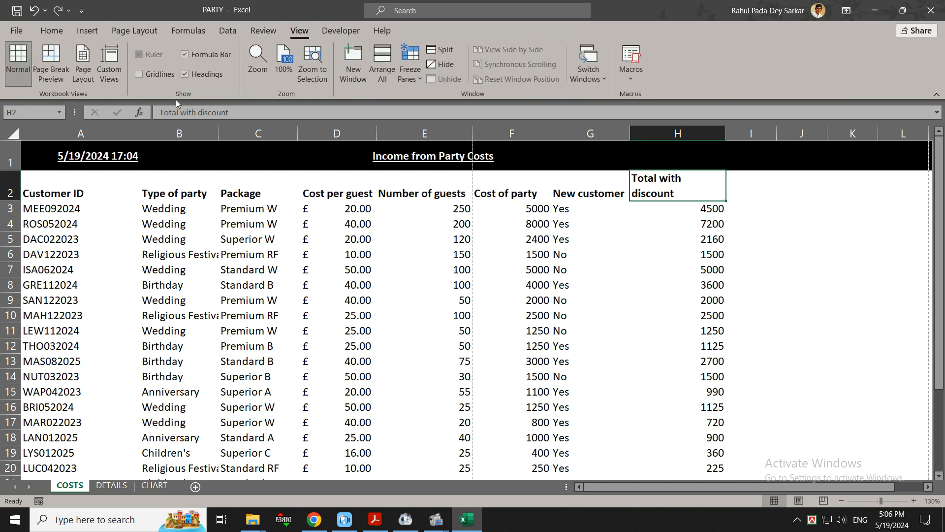
click(140, 74)
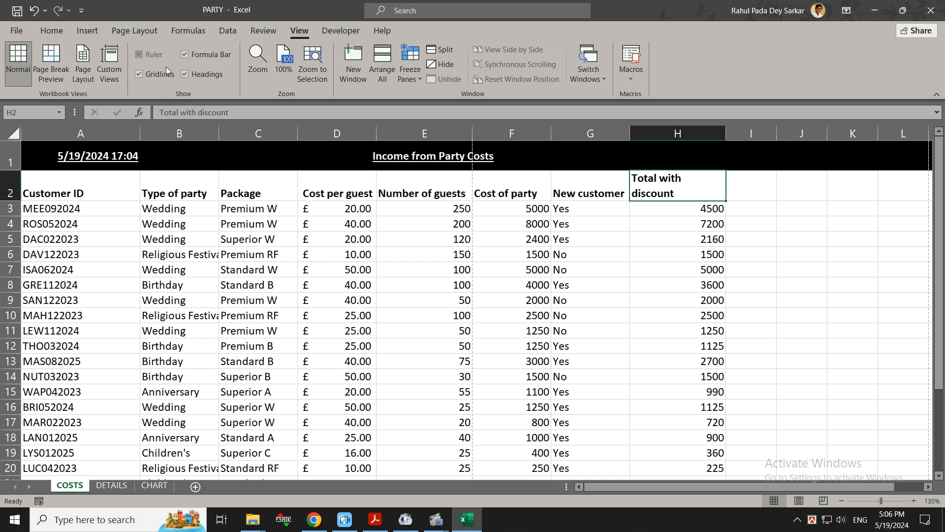
Check the print preview of the COSTS worksheet for gridlines, keeping the Print Active Sheets option, and return to the worksheet
click(14, 31)
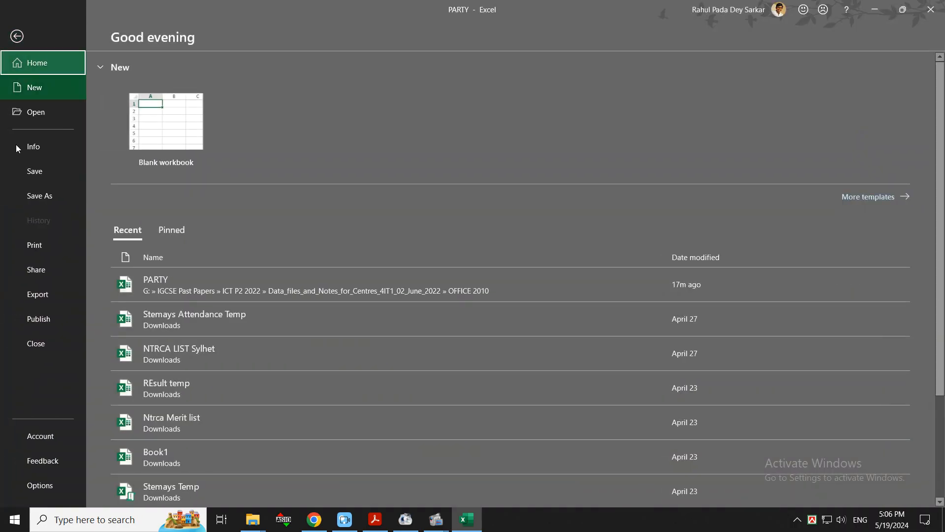
click(43, 243)
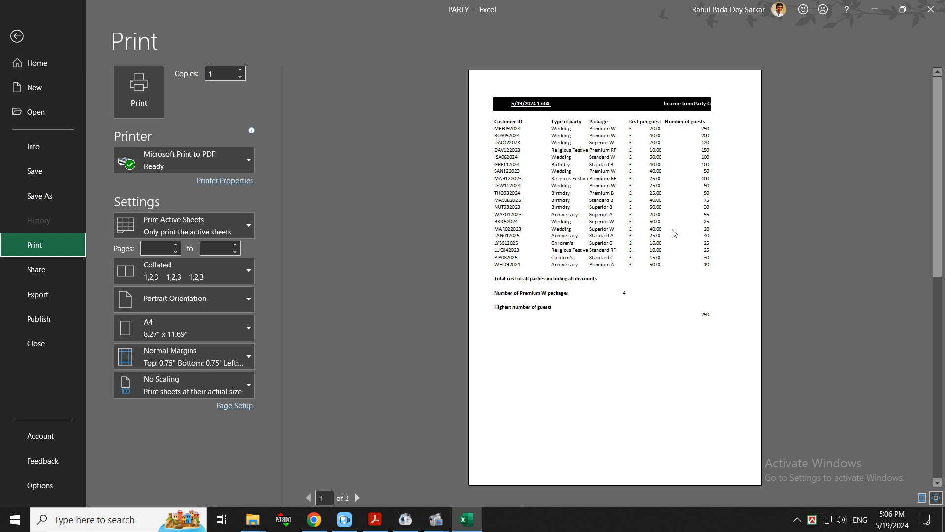
click(229, 229)
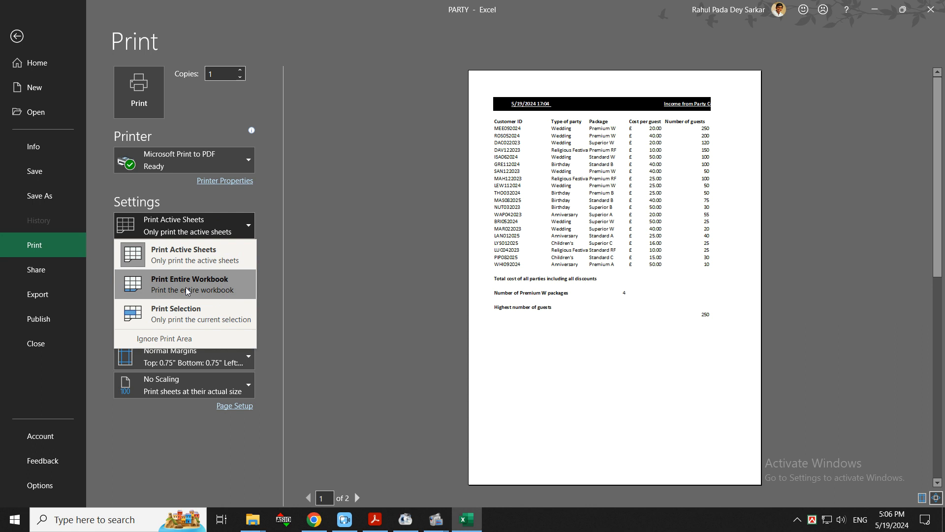
click(199, 246)
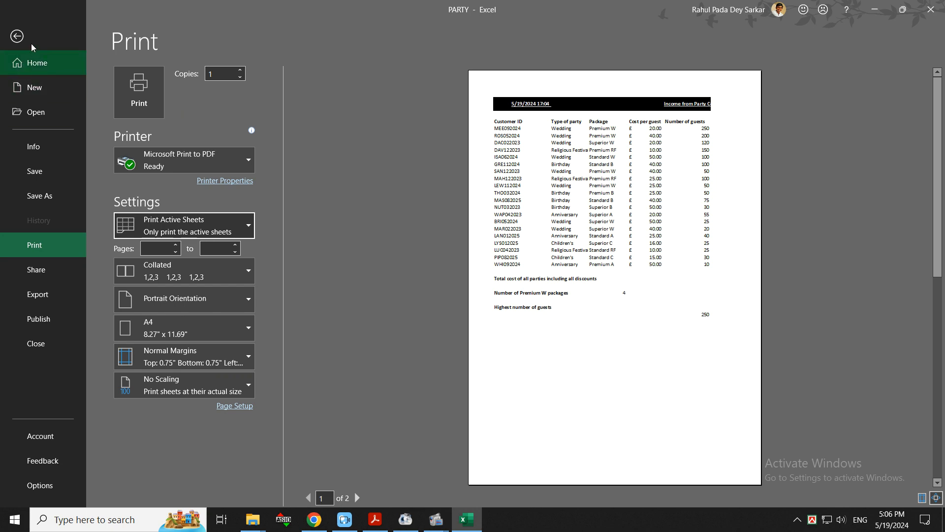
click(17, 37)
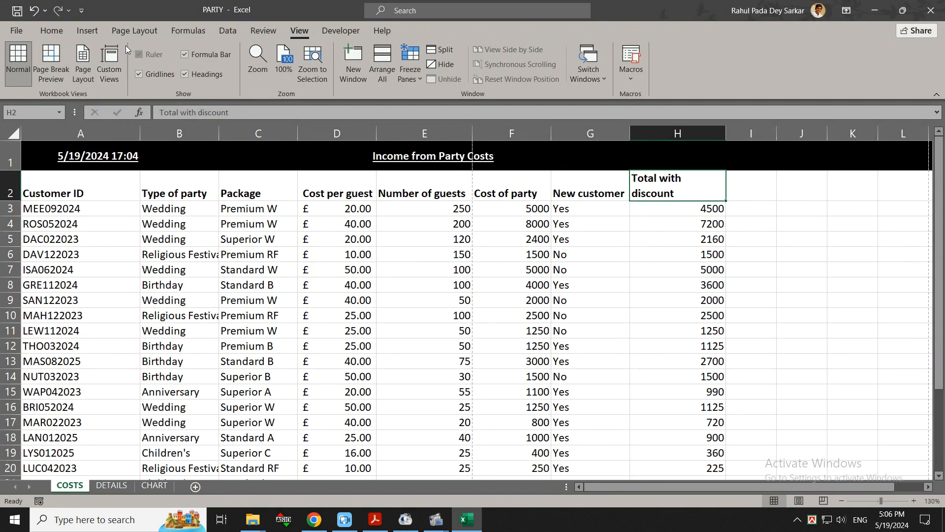
Apply All Borders to every cell of the COSTS worksheet
click(51, 30)
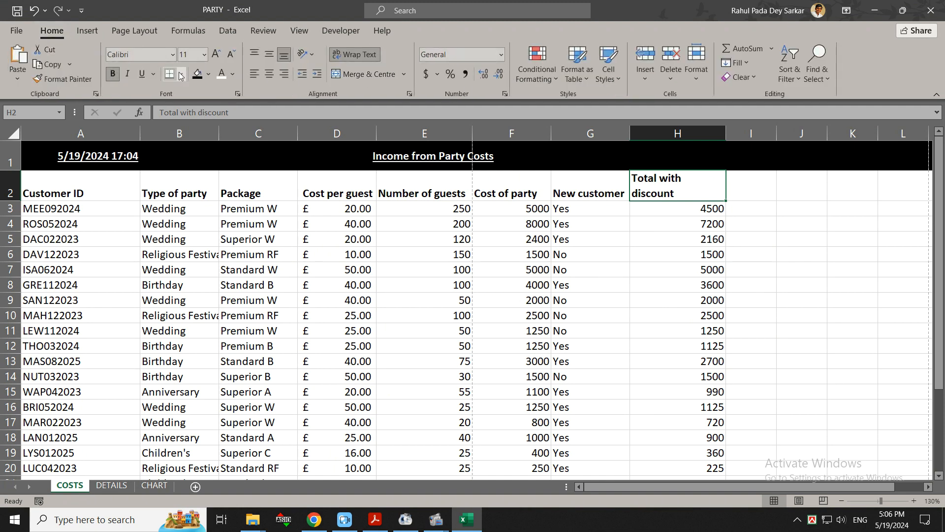
click(6, 160)
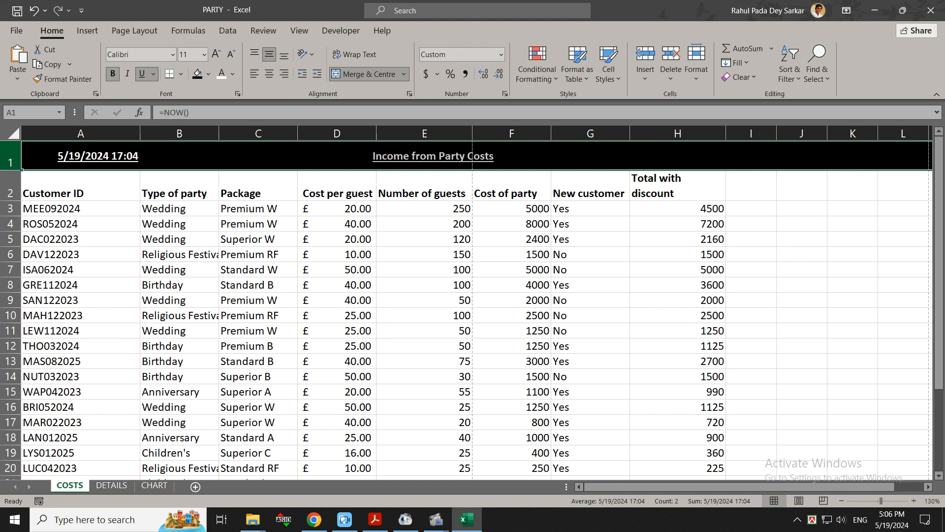
click(11, 137)
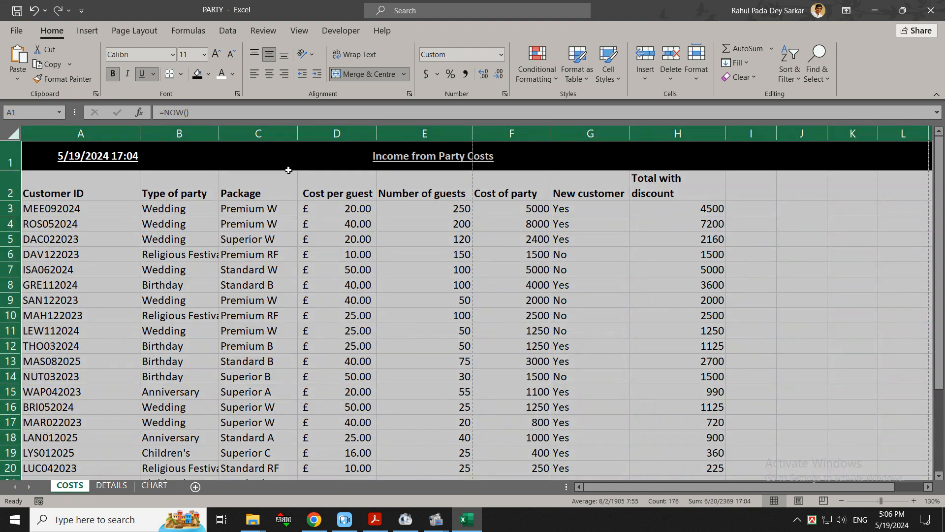
click(181, 74)
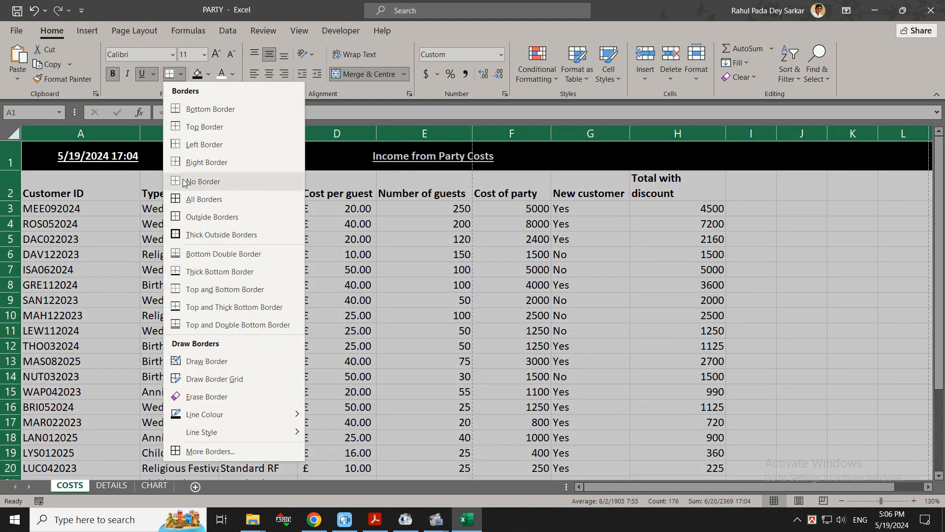
click(221, 199)
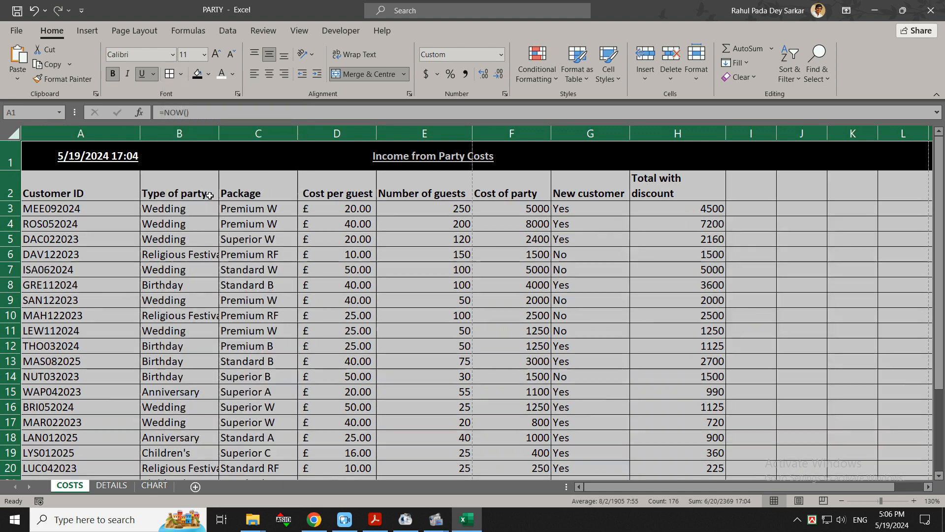
click(708, 272)
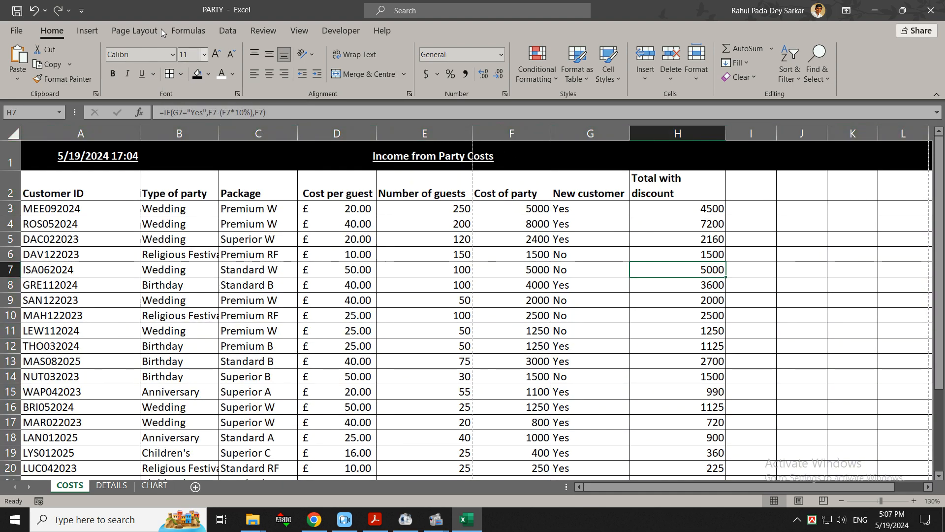
Check the bordered COSTS worksheet in the print preview against the gridlines requirement in the Acrobat question paper
key(ctrl+p)
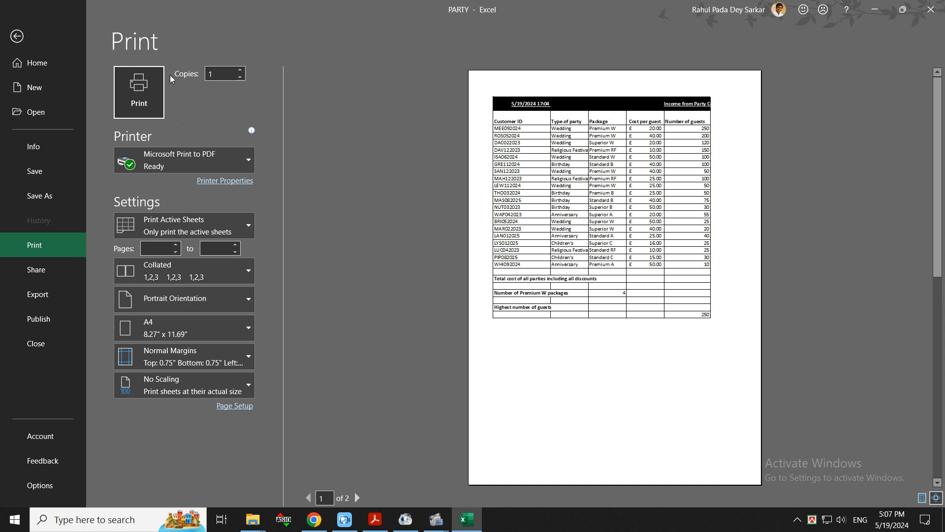
click(17, 36)
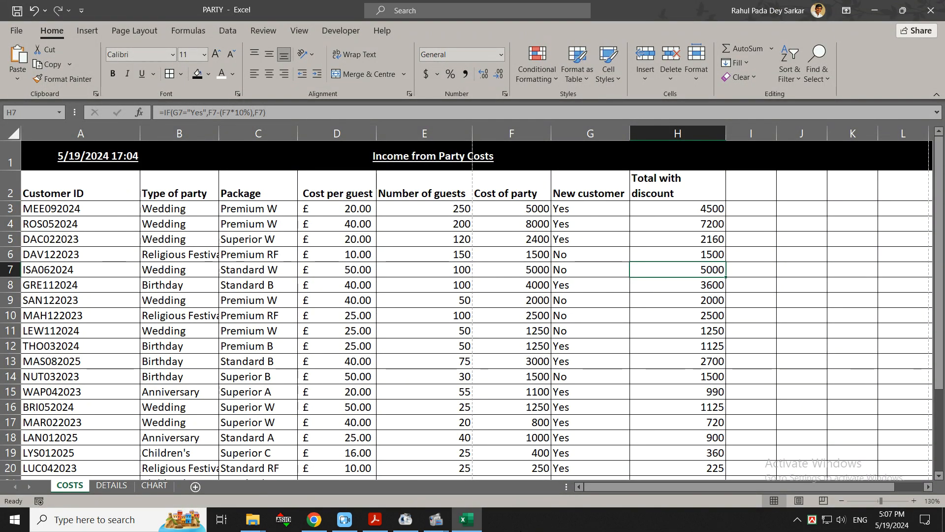
key(alt+Tab)
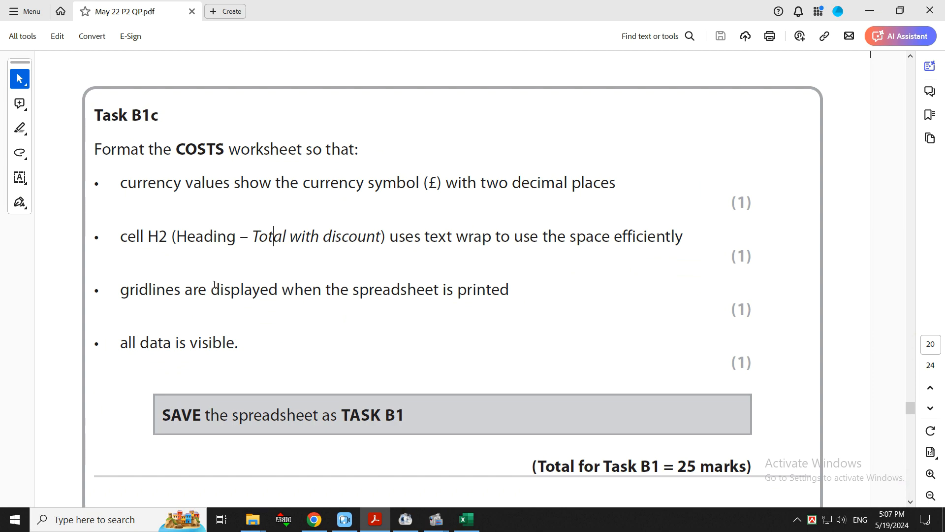
click(467, 519)
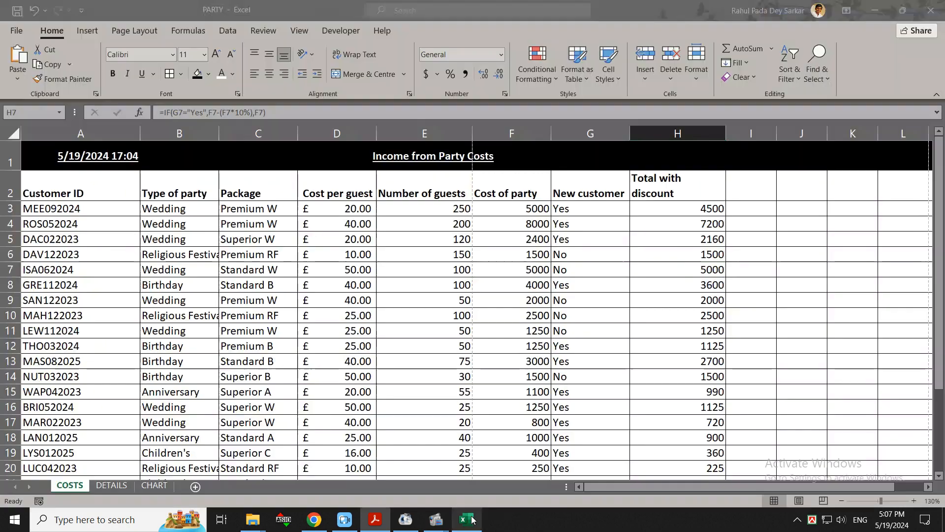
key(ctrl+p)
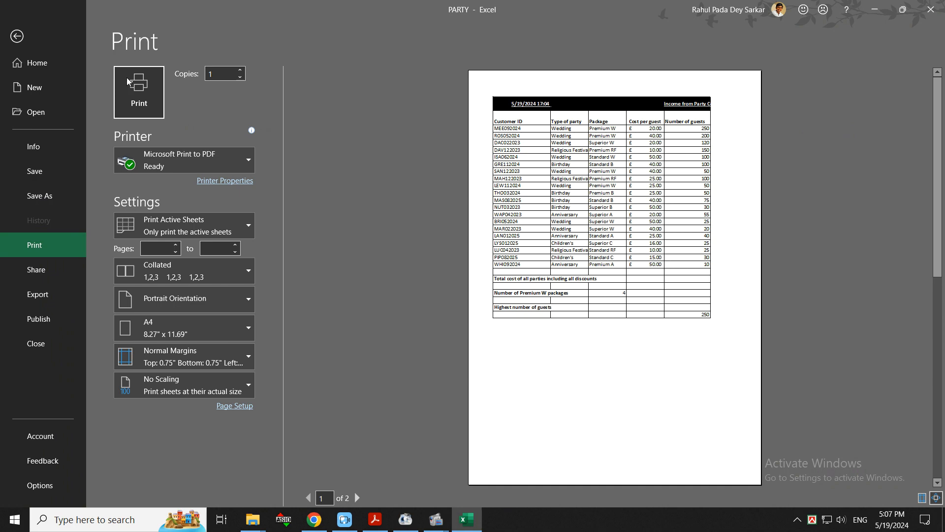
click(20, 35)
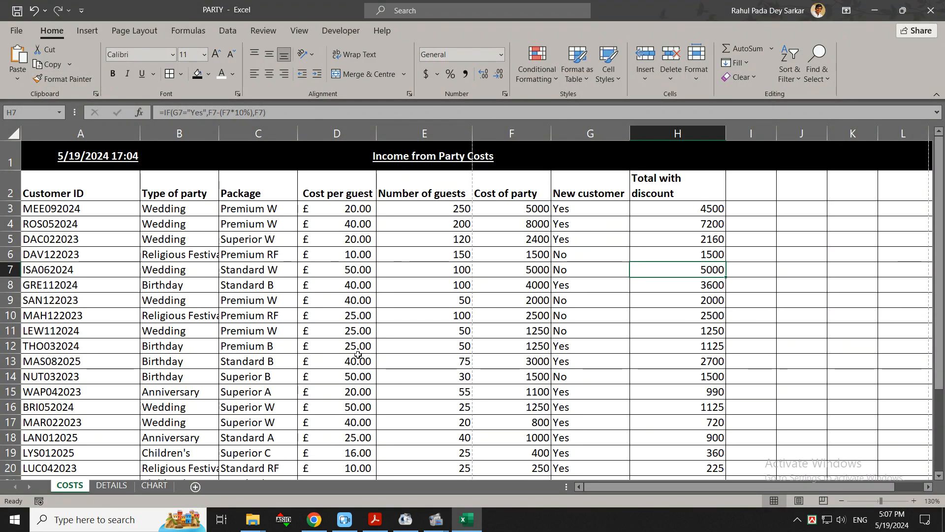
Switch to Acrobat and read the remaining Task B1c requirements and the instruction for saving the spreadsheet
click(375, 520)
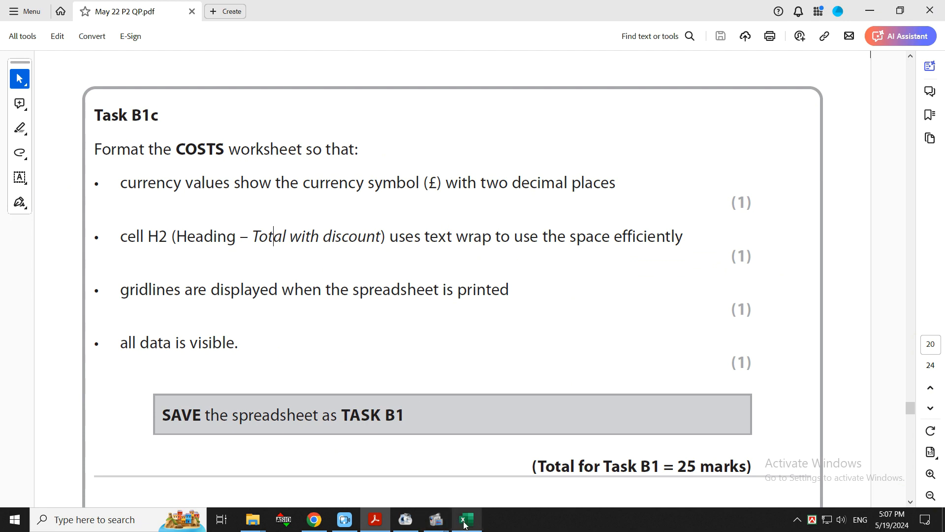
scroll(468, 412, down, 3)
scroll(467, 410, up, 2)
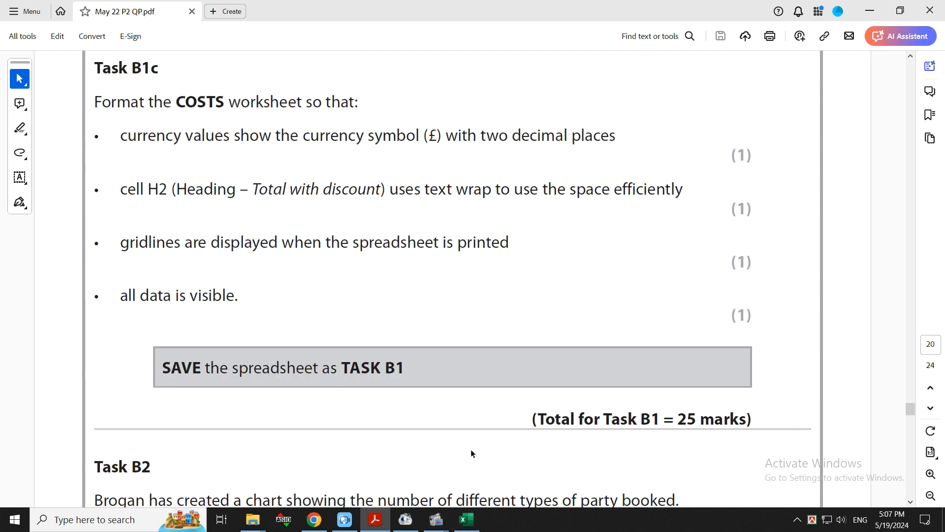
Return to Excel, move the vertical page break to the right edge of column H, check the print preview and restore Normal view
click(467, 520)
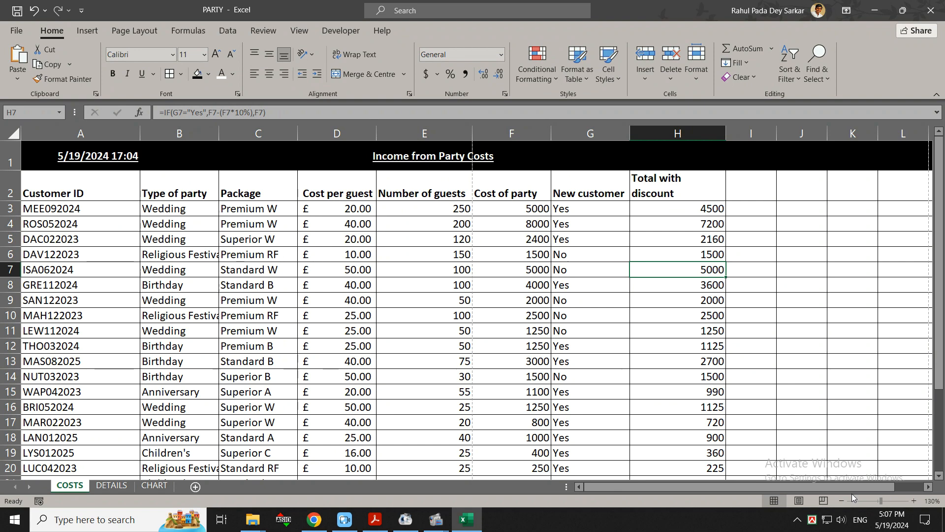
click(824, 501)
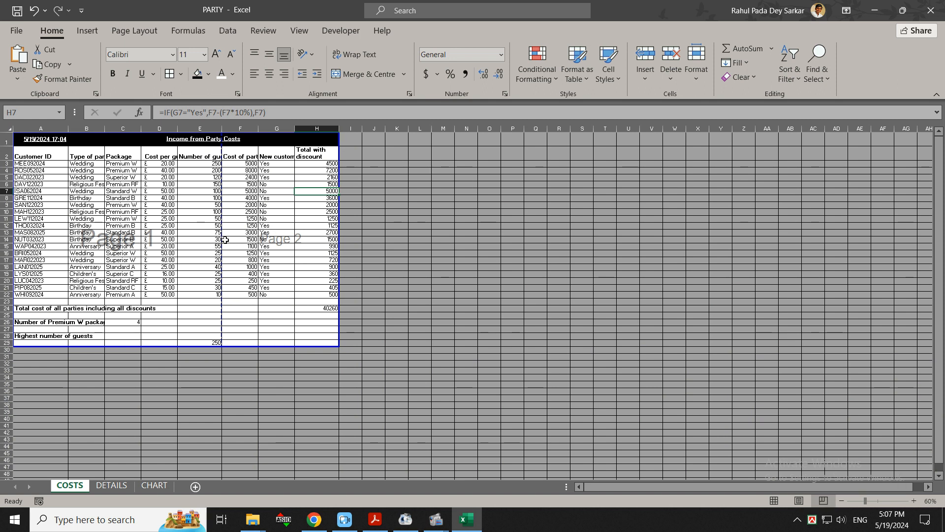
drag(231, 237, 339, 239)
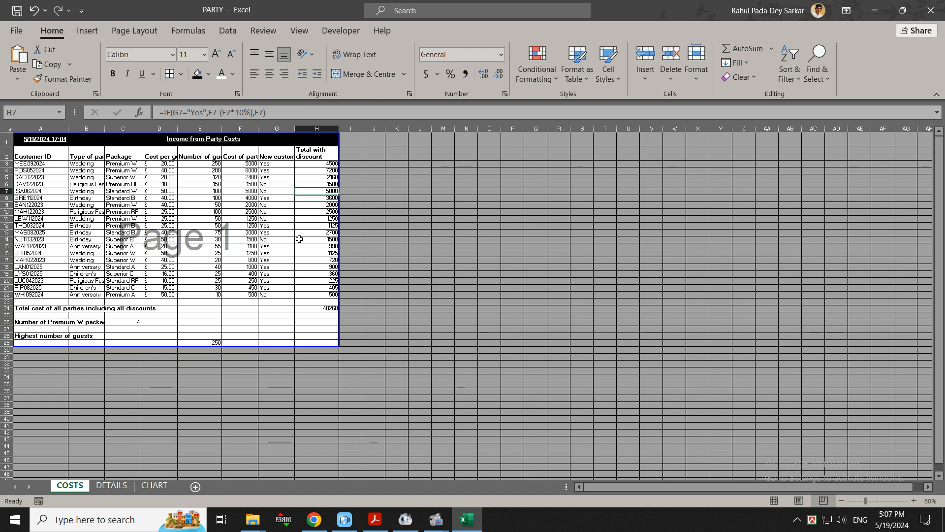
key(ctrl+p)
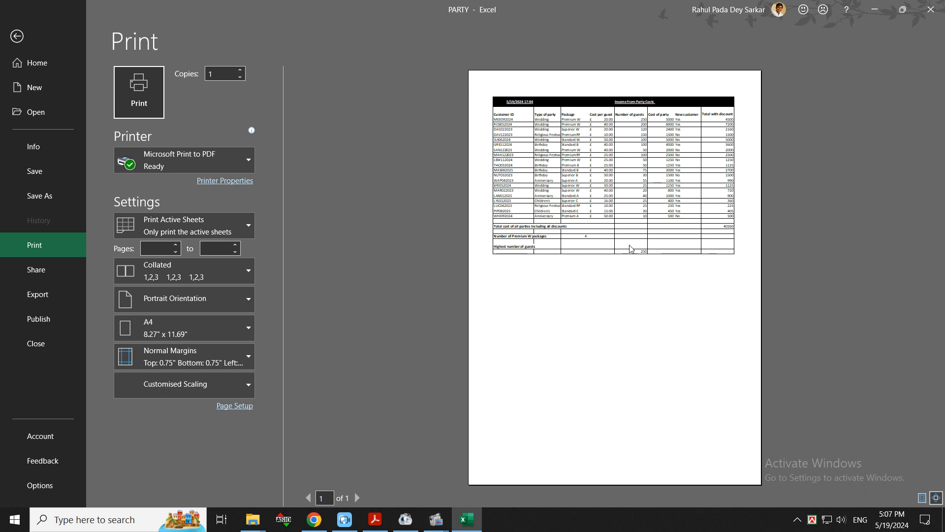
key(Escape)
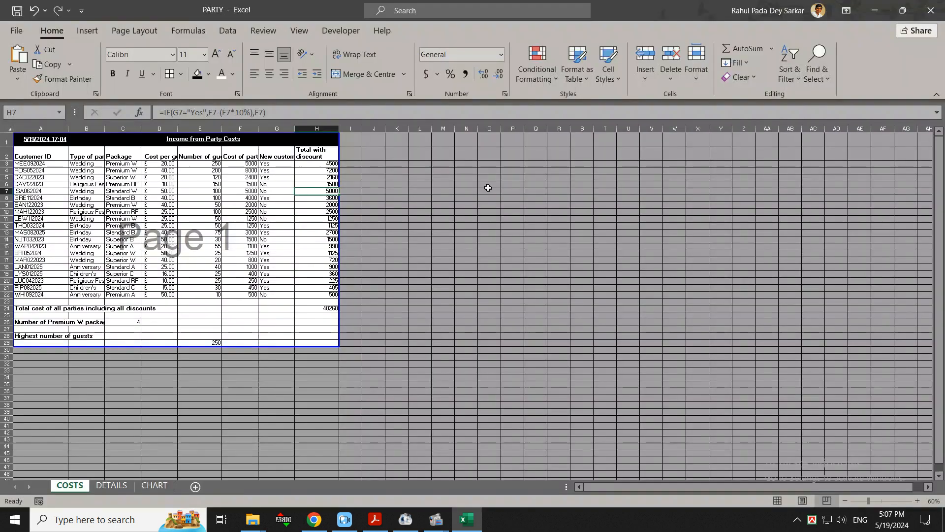
click(778, 501)
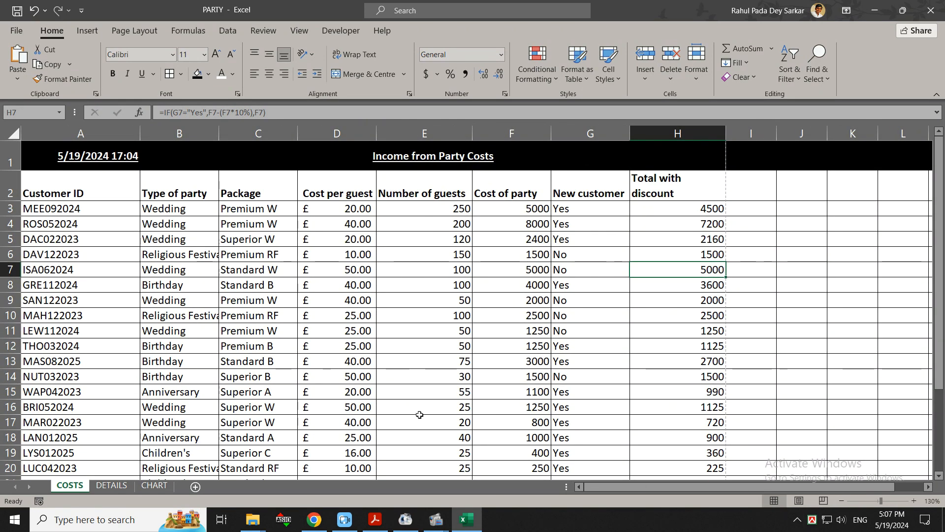
Switch to Acrobat to check the file name required for saving the Task B1 spreadsheet, and return to Excel
click(375, 520)
scroll(382, 351, down, 3)
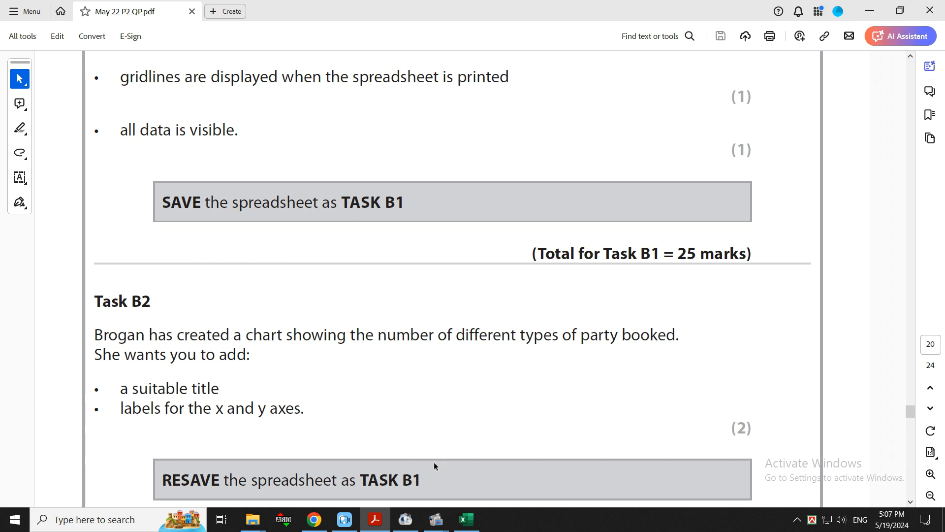
click(467, 520)
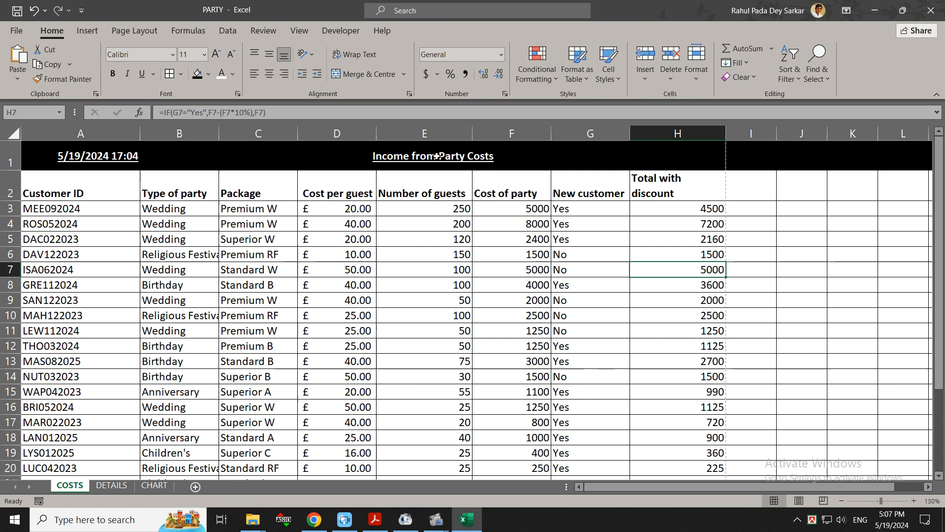
Start saving a copy of the workbook, create a folder named Answer inside ICT P2 2022 and open it
click(16, 31)
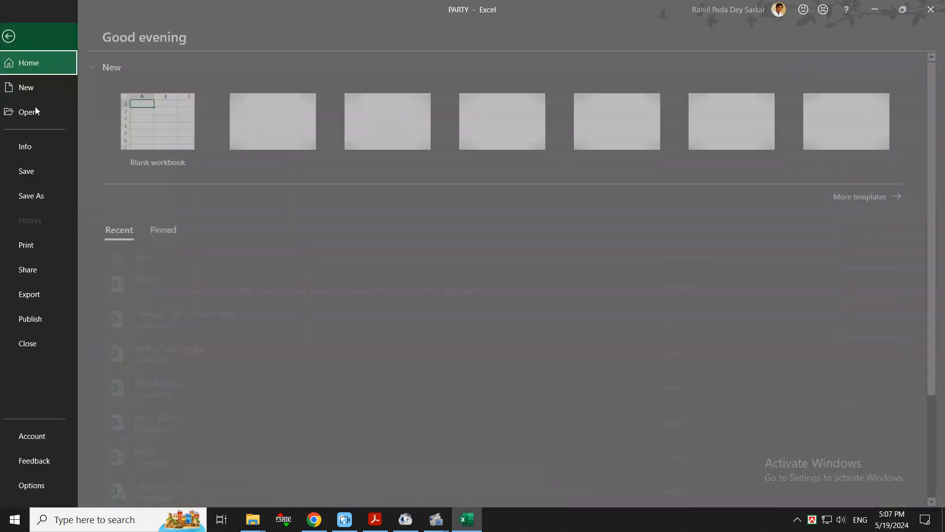
click(60, 191)
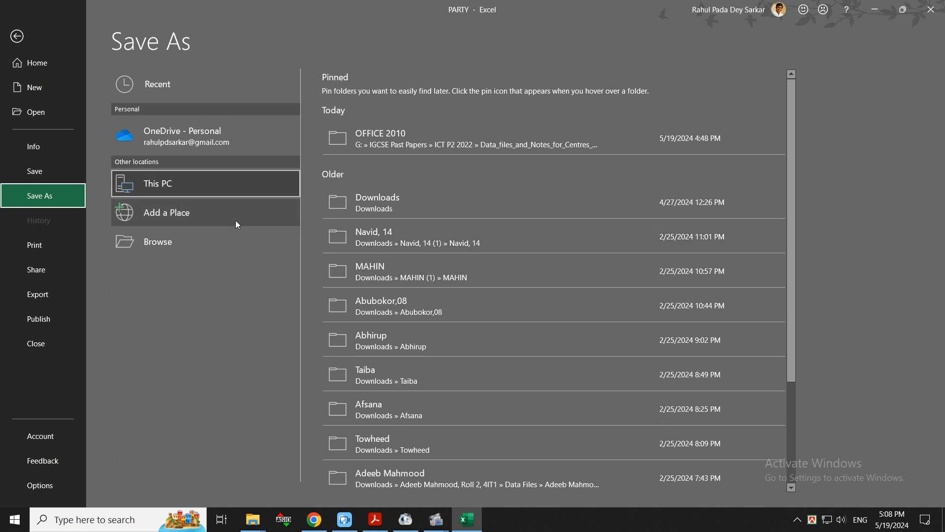
click(172, 244)
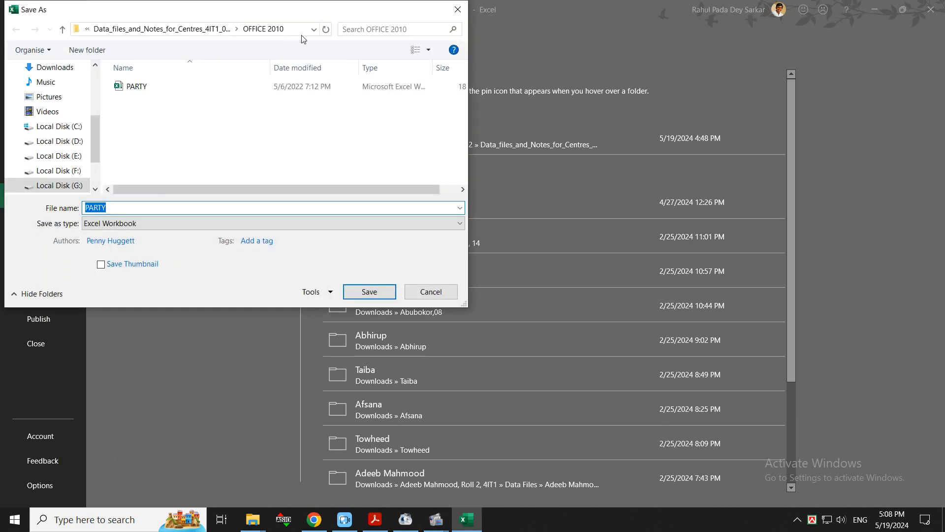
click(88, 30)
click(92, 40)
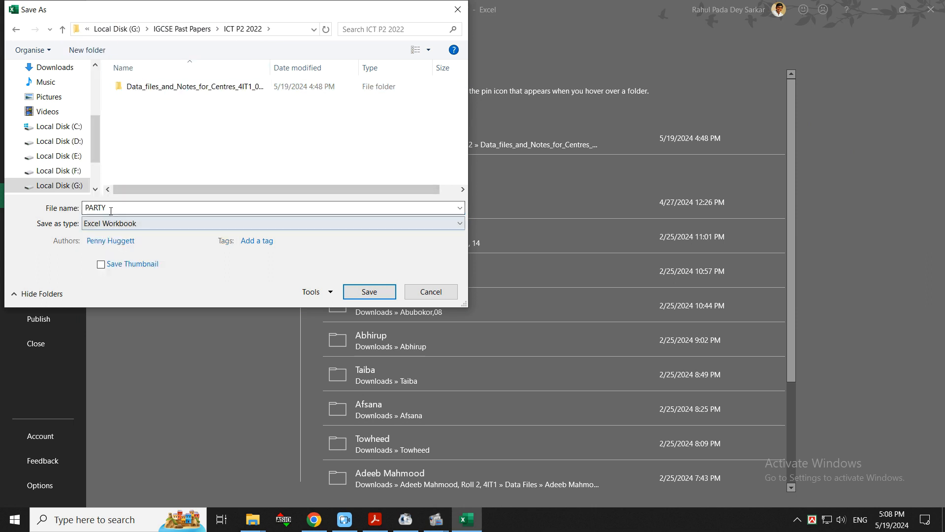
click(141, 223)
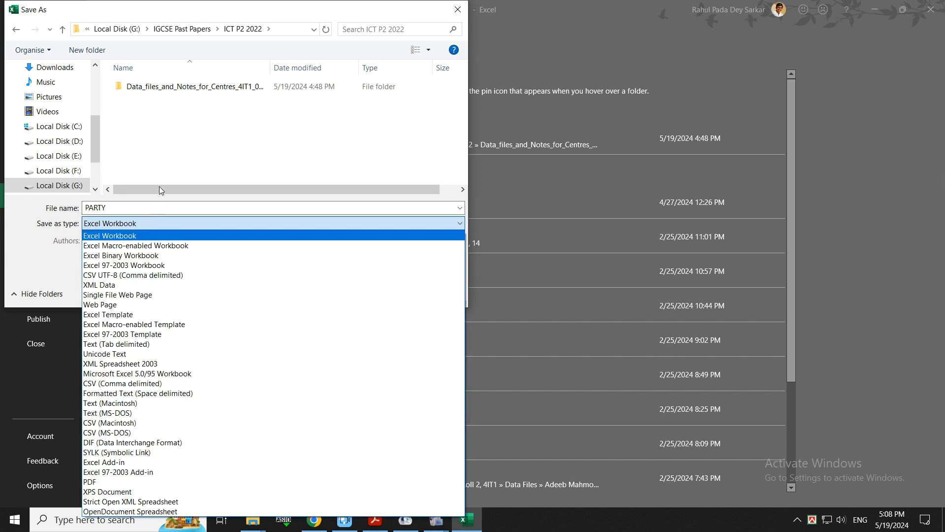
click(158, 171)
click(119, 51)
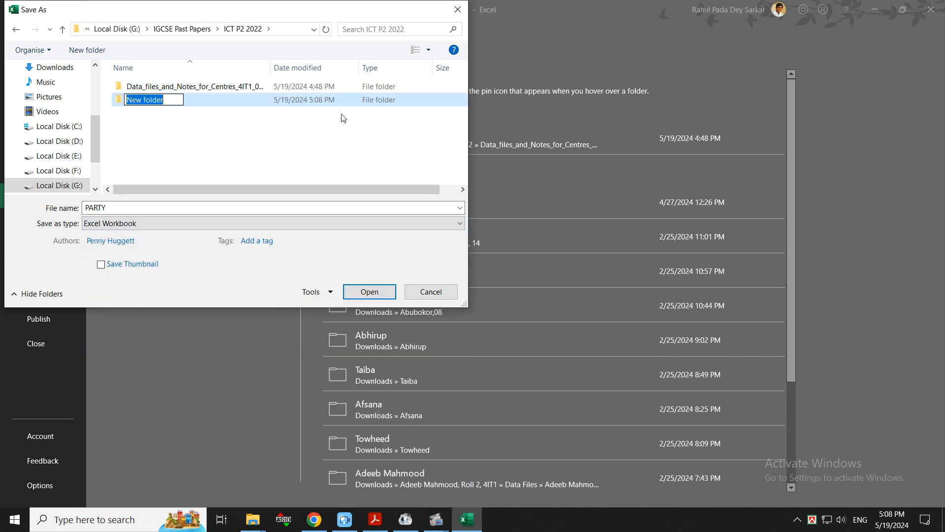
text(Answer)
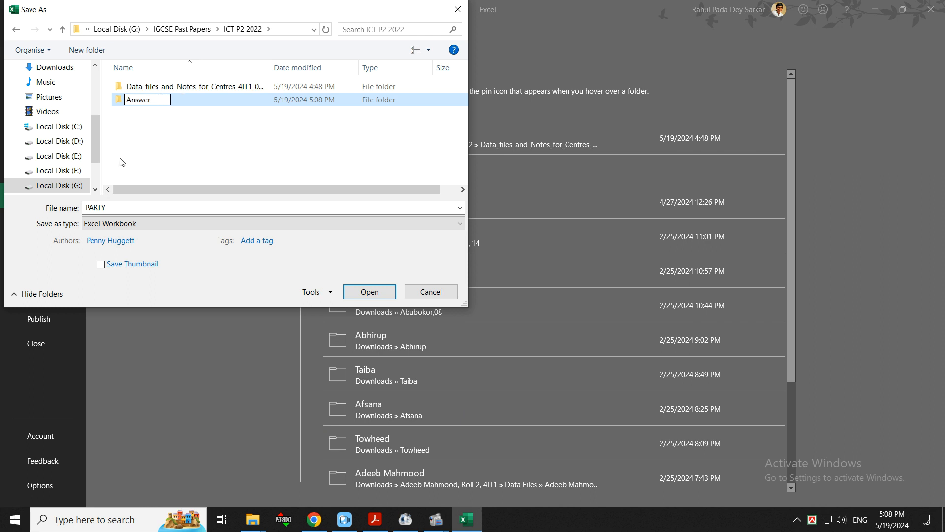
click(168, 152)
double_click(167, 87)
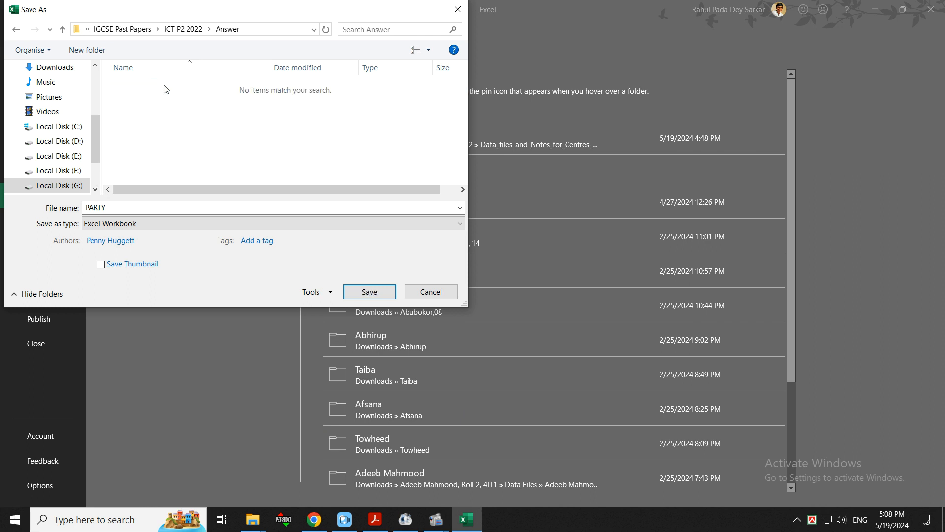
Save the workbook as Task B1 in the Answer folder
text(Task B)
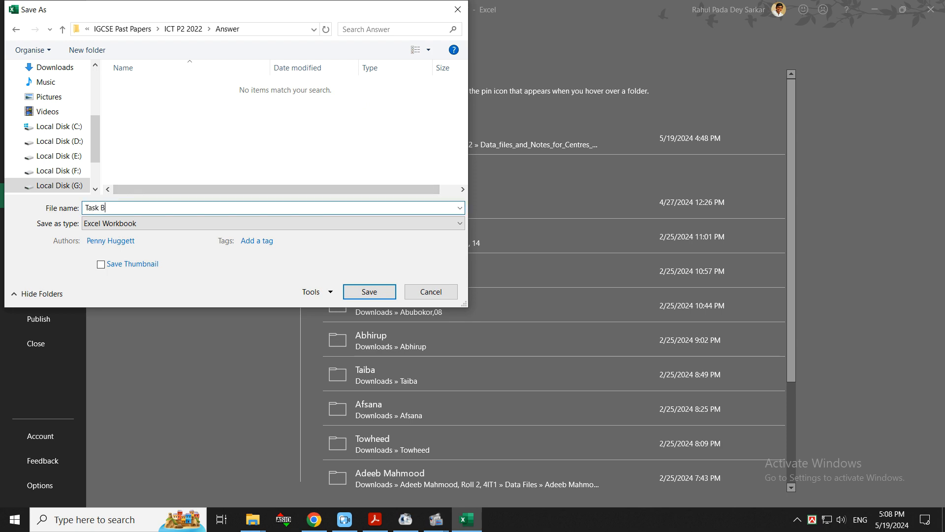
text(1)
click(370, 291)
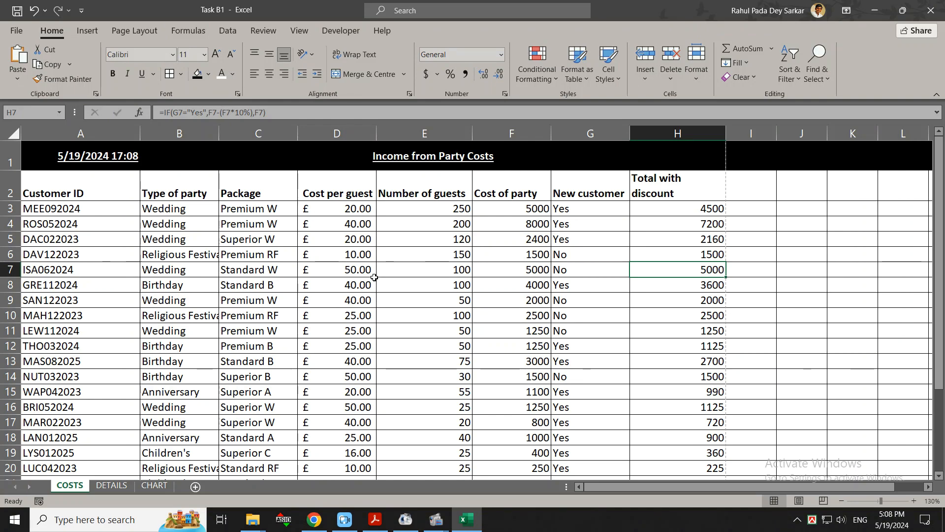
Switch to Acrobat and read the Task B2 requirements for the chart's title and axis labels
click(375, 520)
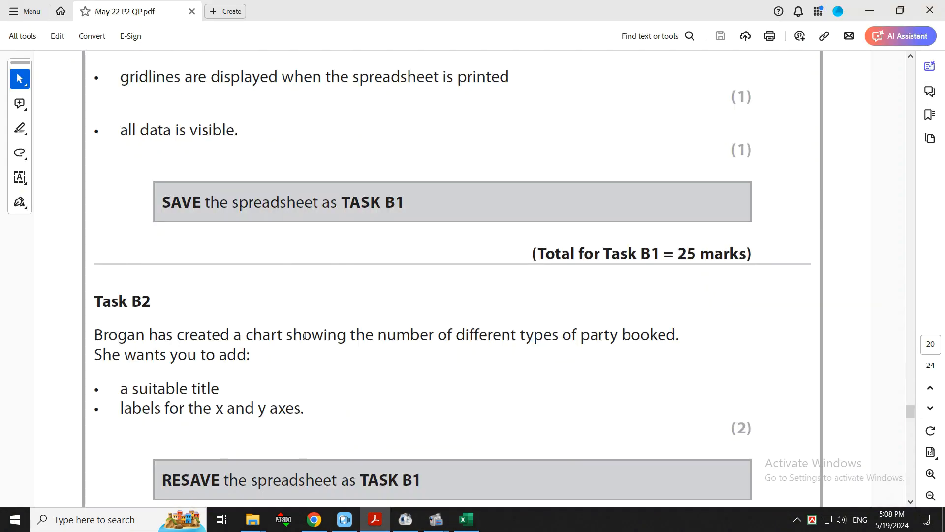
scroll(217, 359, down, 2)
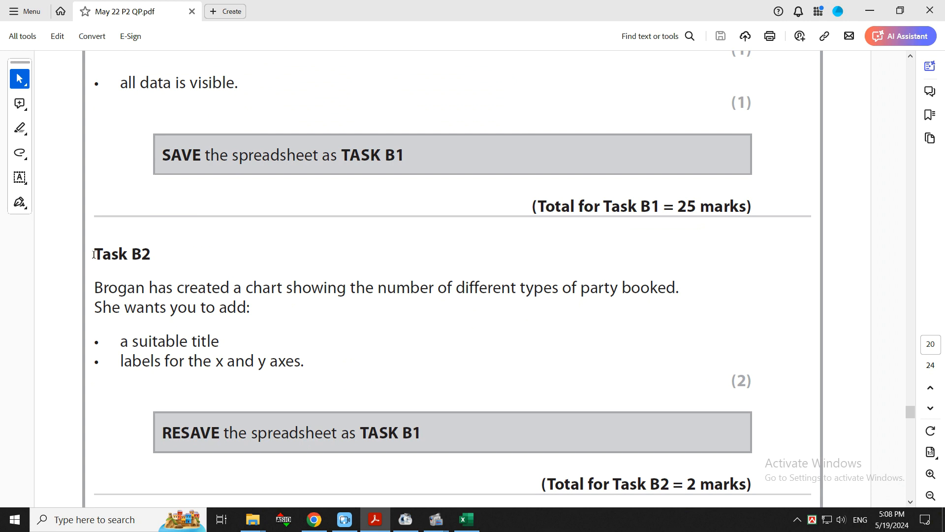
drag(94, 255, 152, 254)
click(117, 294)
scroll(211, 294, down, 2)
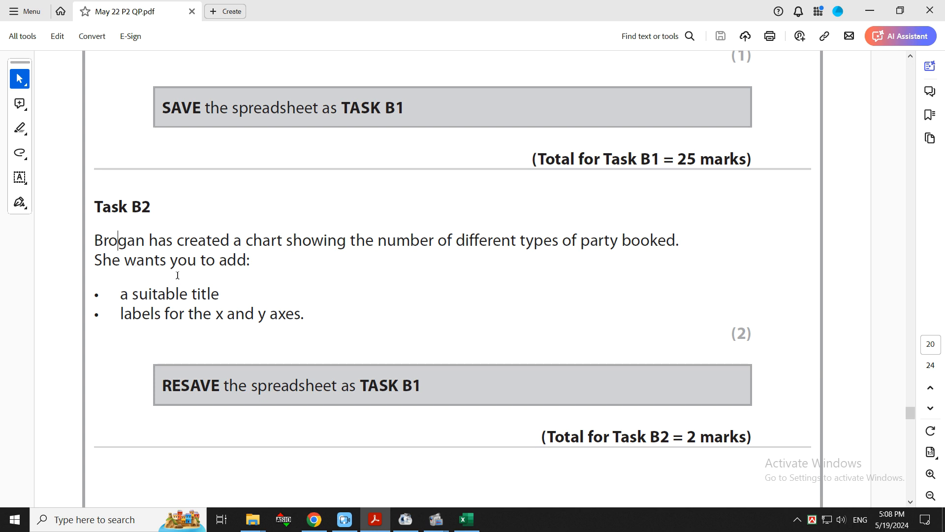
drag(129, 294, 220, 294)
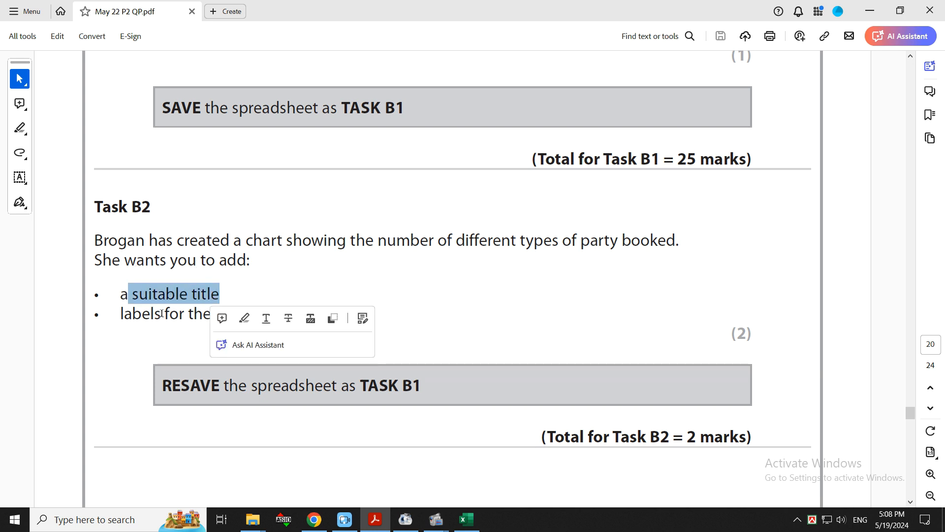
click(142, 315)
drag(120, 313, 305, 316)
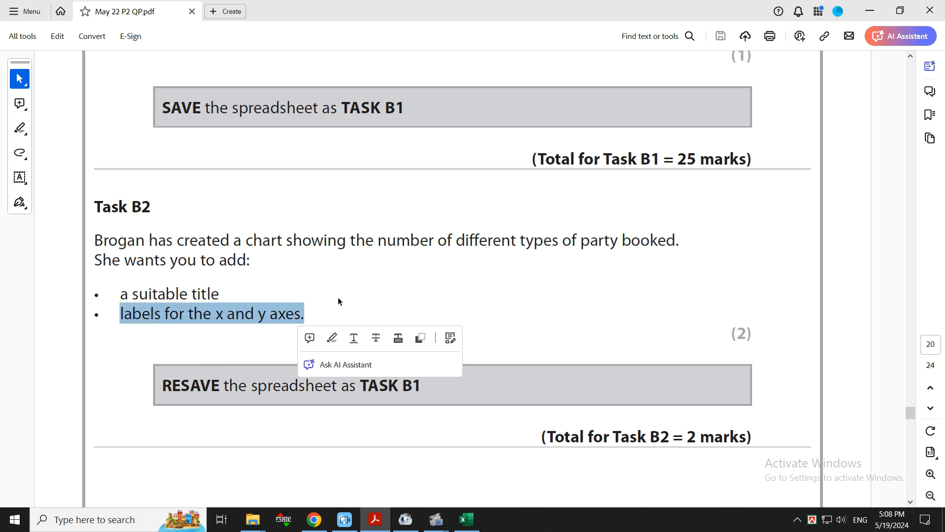
Return to Excel and replace the title of the chart on the CHART worksheet with "Party"
click(468, 521)
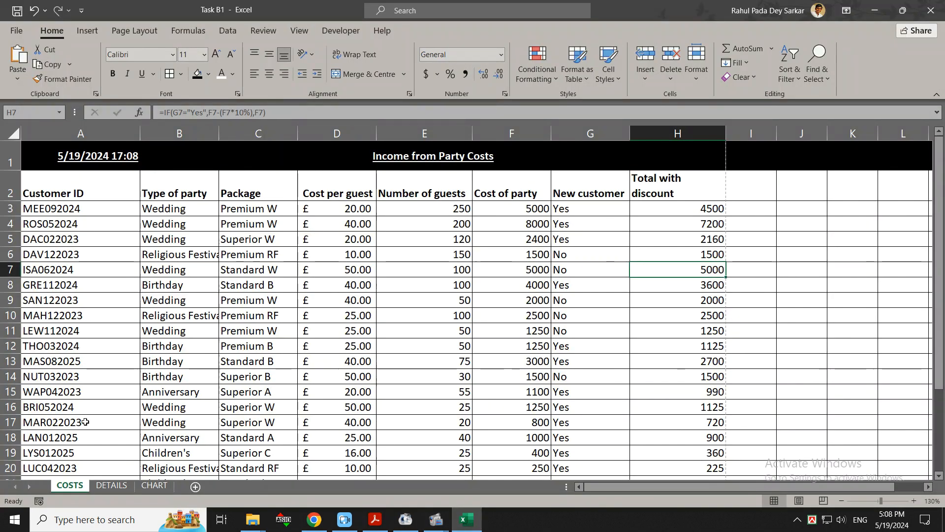
click(157, 486)
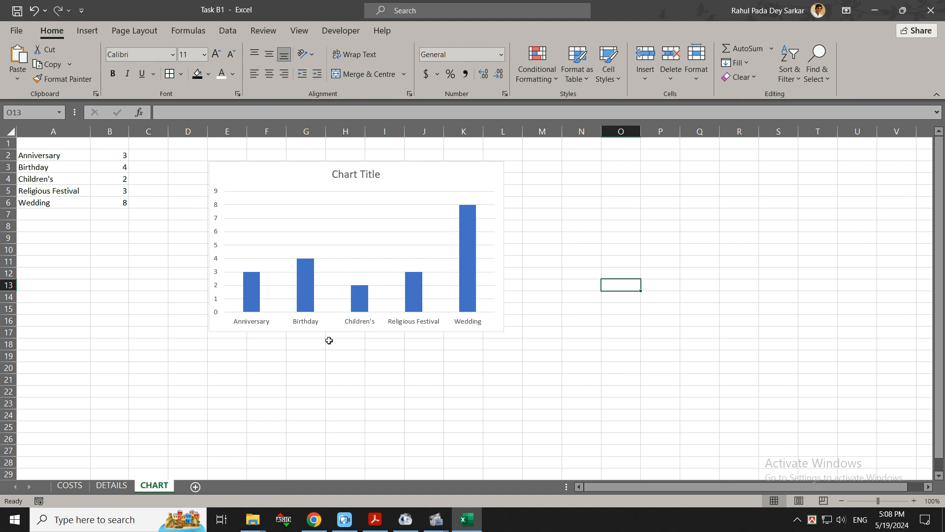
scroll(206, 307, up, 2)
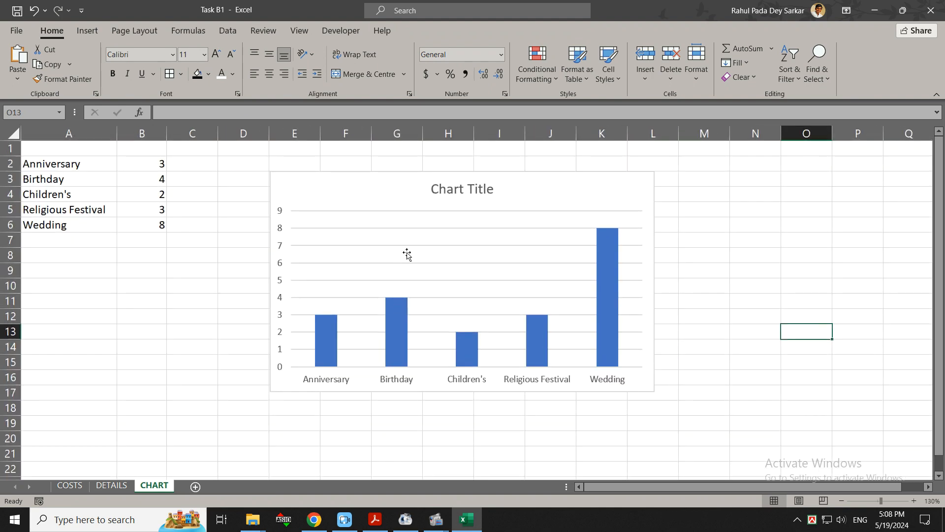
click(479, 189)
click(482, 189)
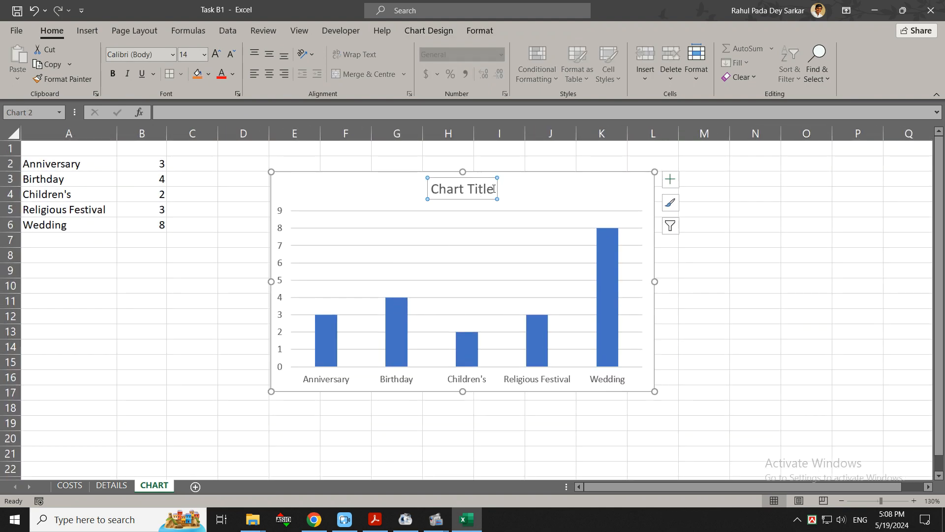
triple_click(493, 189)
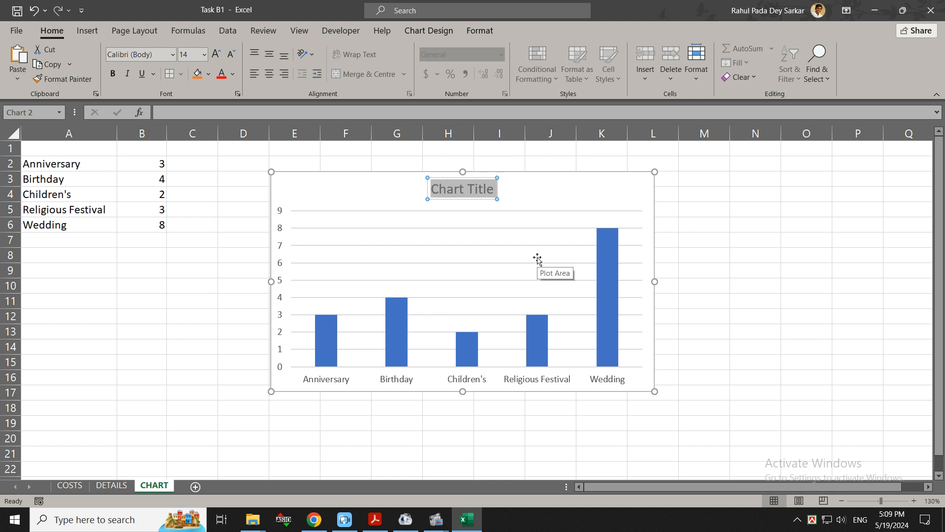
key(Left)
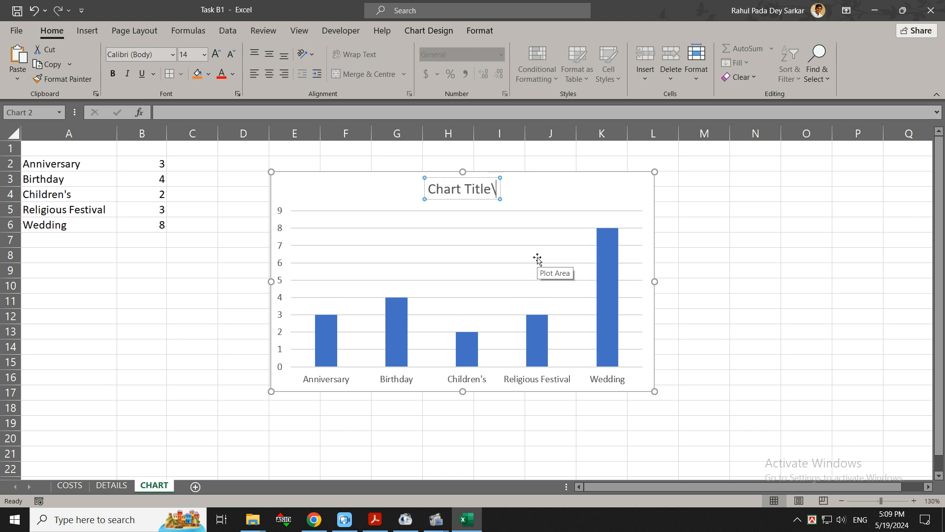
key(BackSpace)
key(BackSpace)
key(BackSpace)
key(BackSpace)
key(BackSpace)
key(BackSpace)
key(BackSpace)
key(BackSpace)
key(BackSpace)
key(BackSpace)
key(BackSpace)
text(Party)
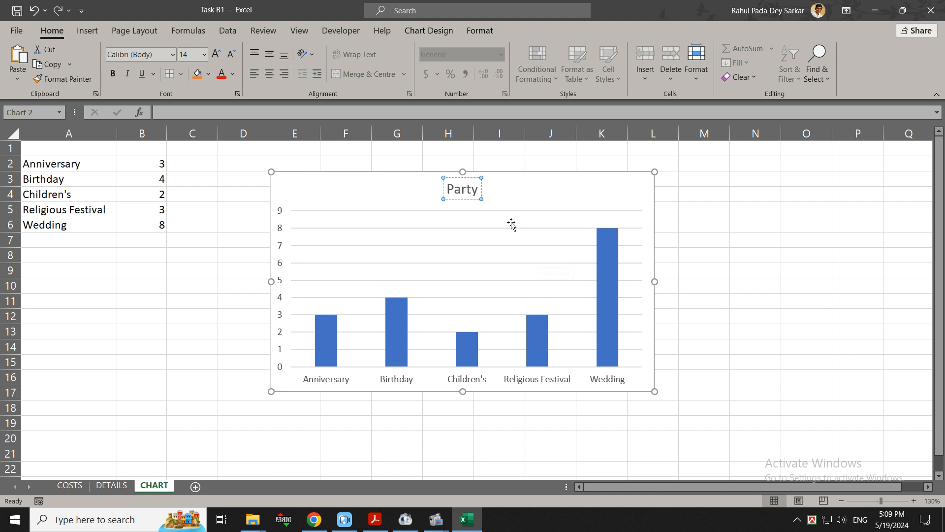
Add axis titles to the Party chart
click(619, 194)
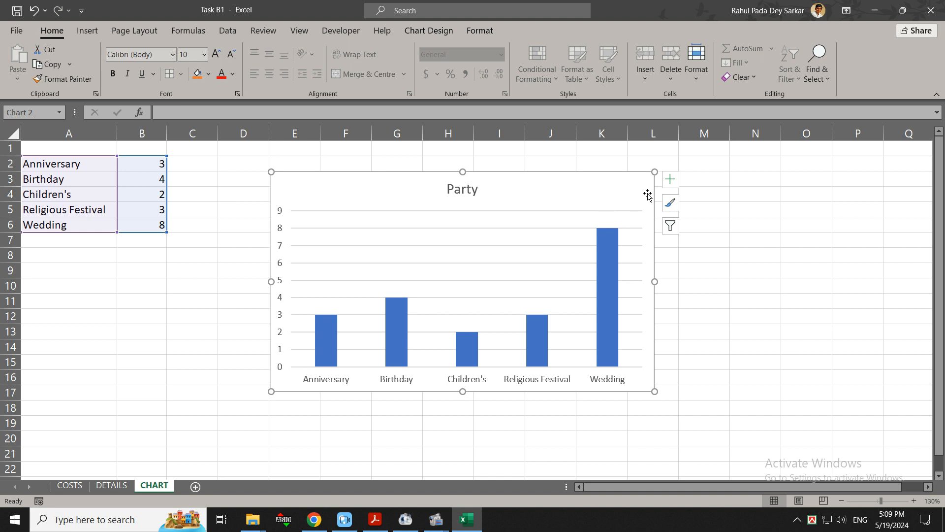
click(670, 179)
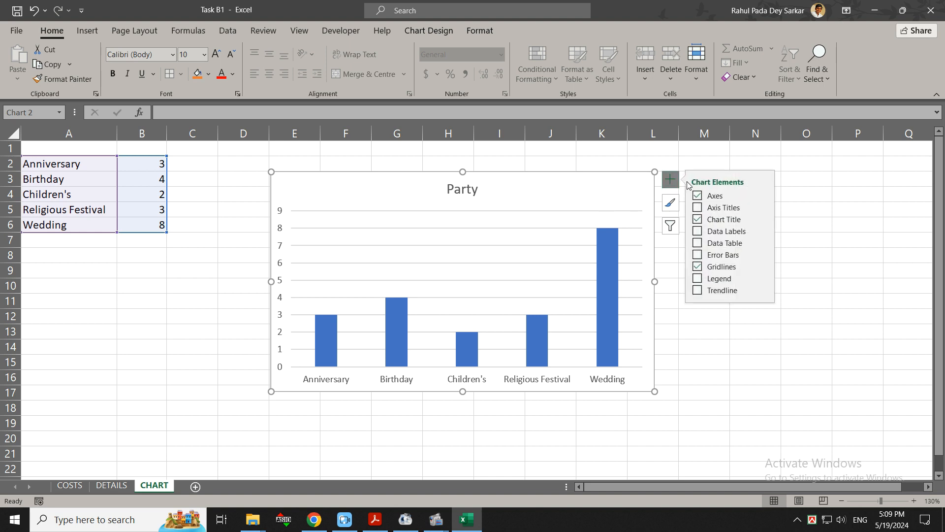
click(709, 207)
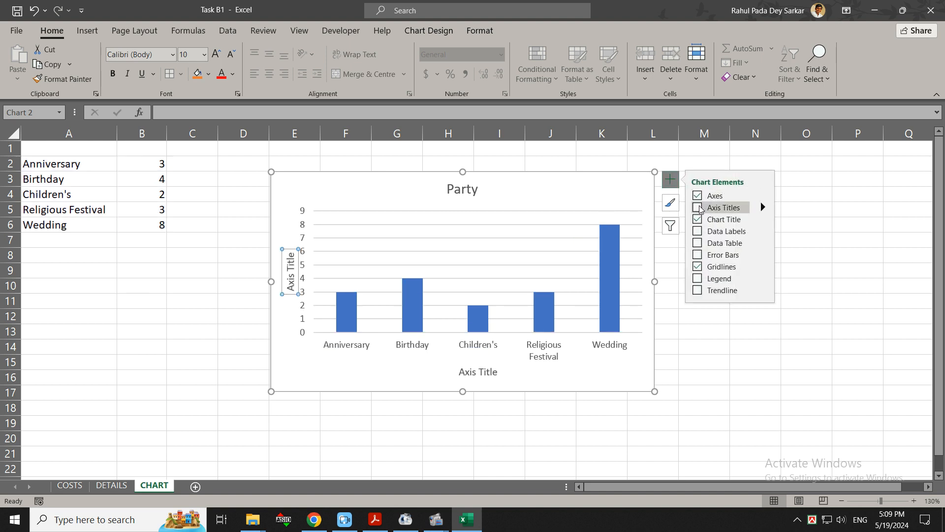
Change the chart's vertical axis title to "Number of parties"
click(290, 276)
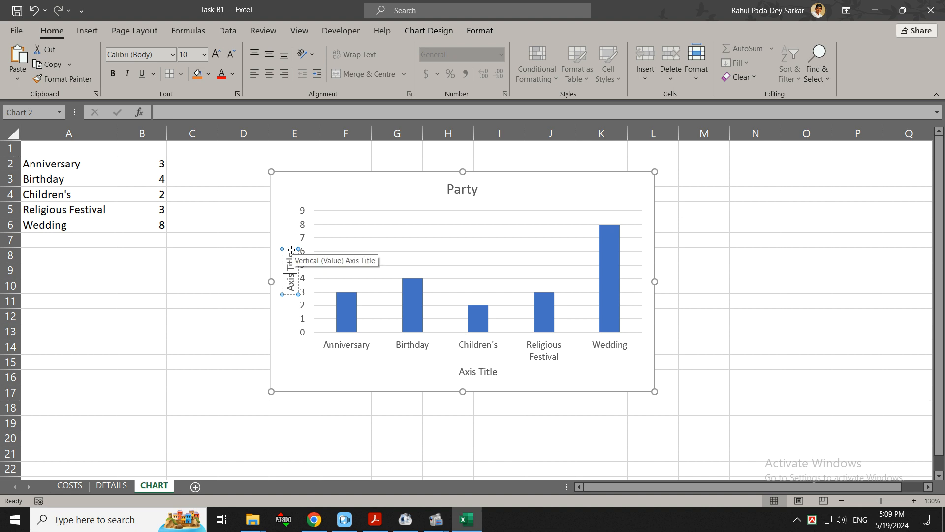
key(BackSpace)
key(BackSpace)
key(BackSpace)
key(BackSpace)
key(BackSpace)
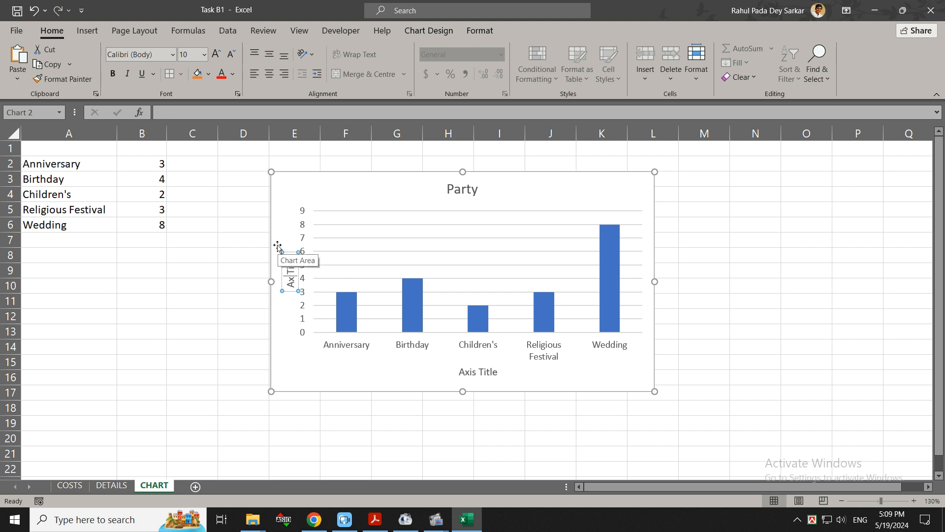
key(BackSpace)
key(BackSpace)
key(BackSpace)
key(BackSpace)
key(BackSpace)
text(Number)
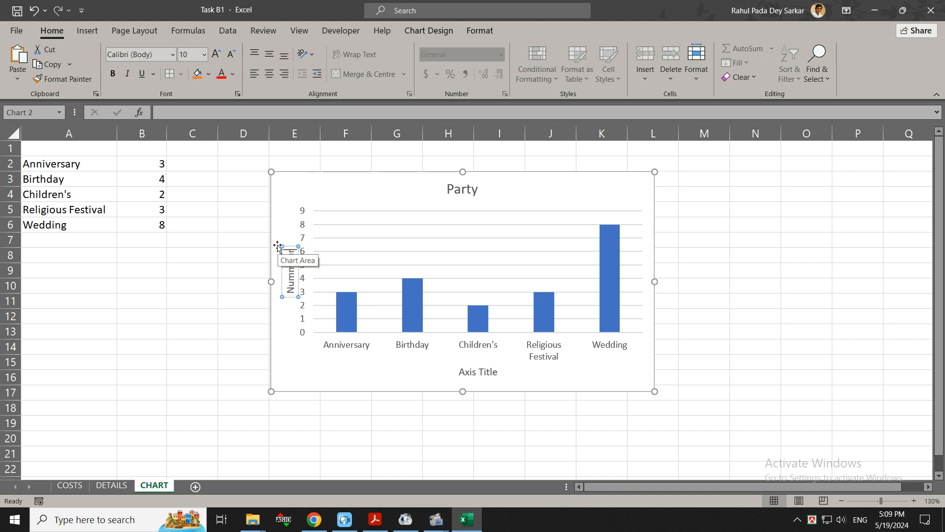
key(BackSpace)
key(BackSpace)
key(BackSpace)
text(ber of parti)
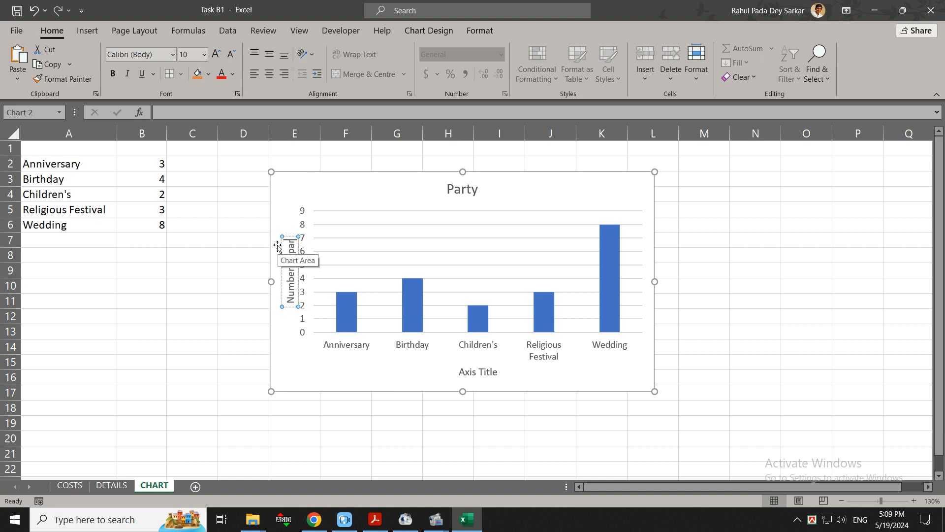
text(es)
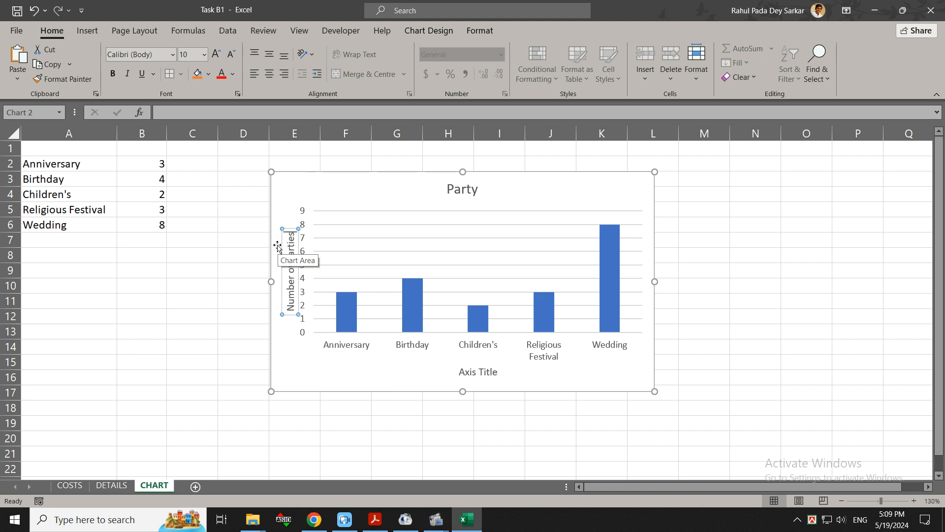
Change the chart's horizontal axis title to "Types of Parties"
click(483, 373)
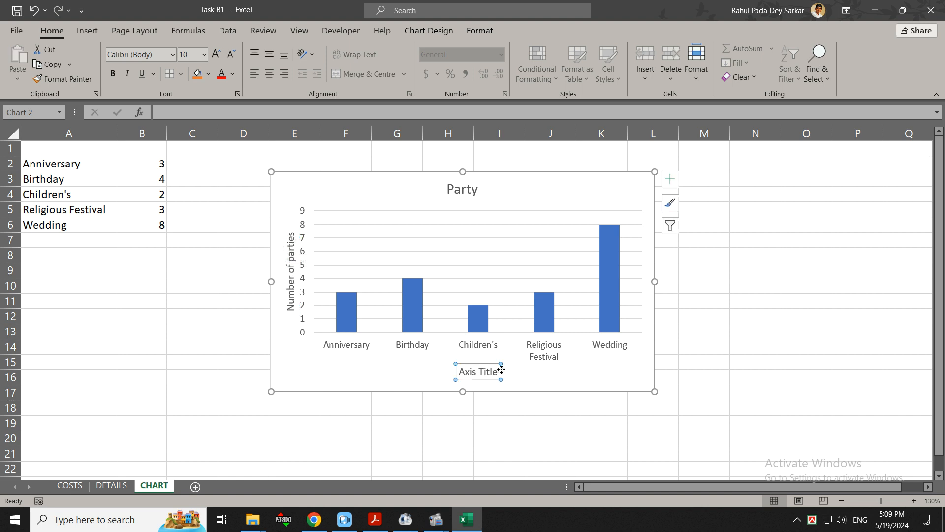
drag(496, 375, 485, 373)
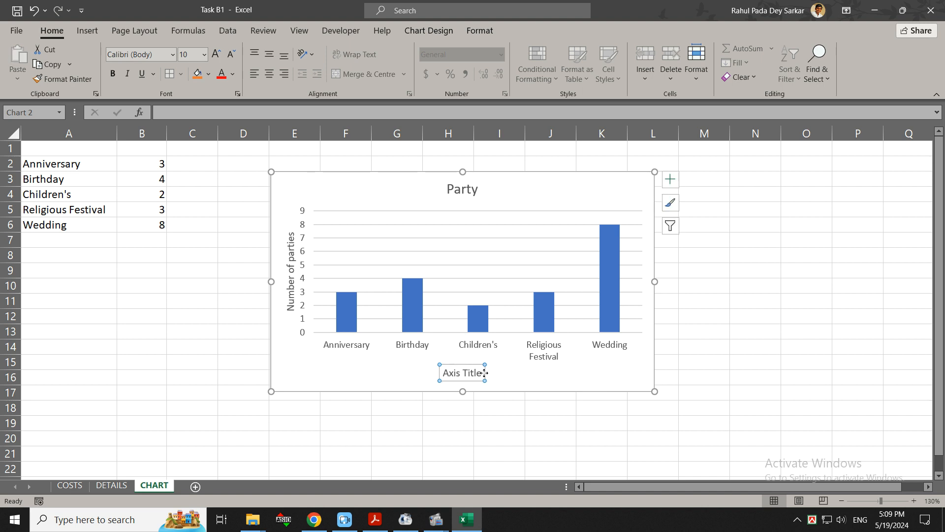
double_click(473, 372)
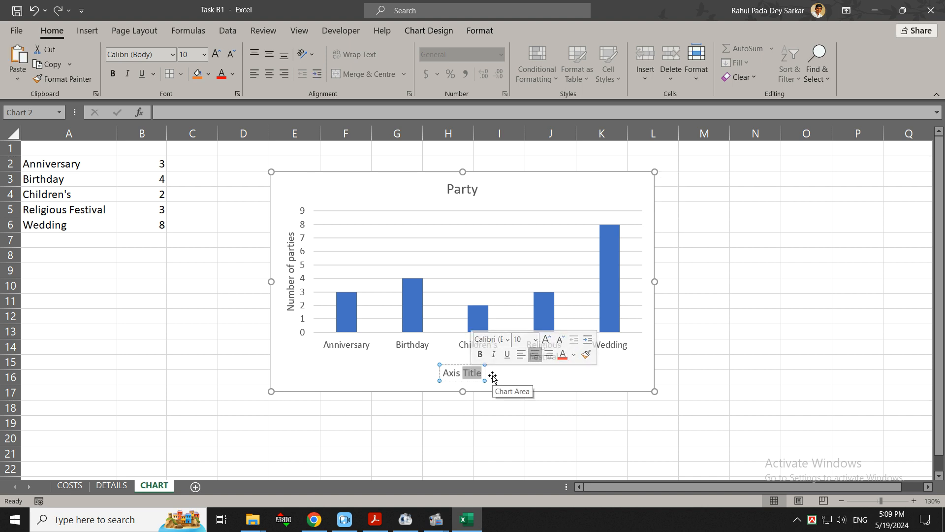
key(BackSpace)
key(BackSpace)
key(BackSpace)
key(BackSpace)
key(BackSpace)
key(BackSpace)
text(Ty)
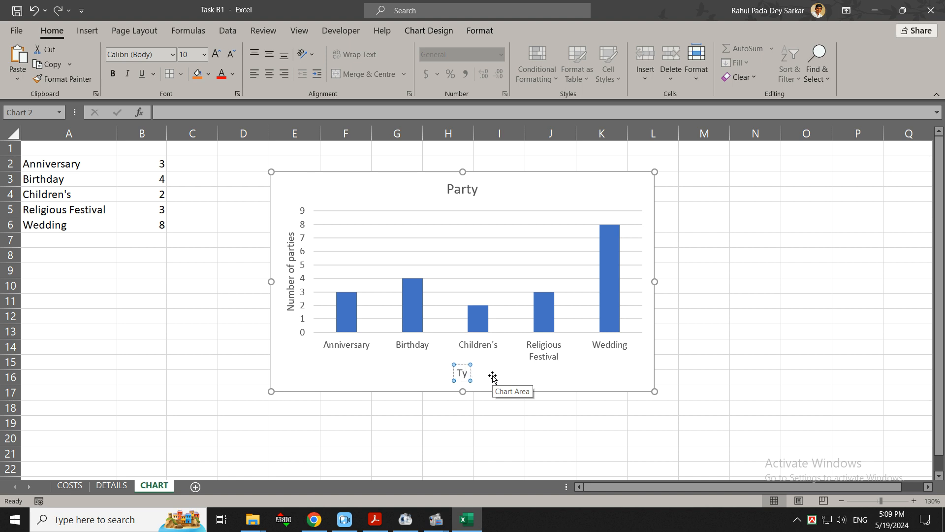
text(pe of)
text(s)
text( Parti)
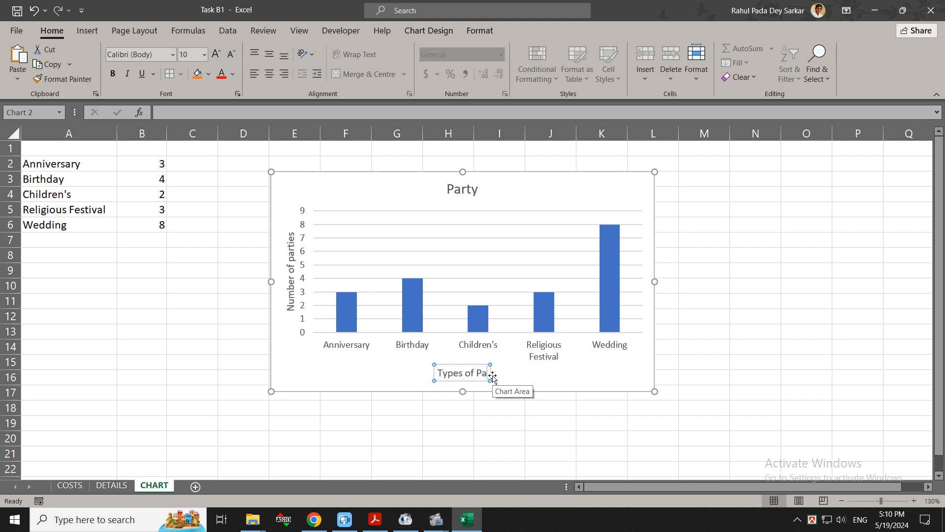
text(es)
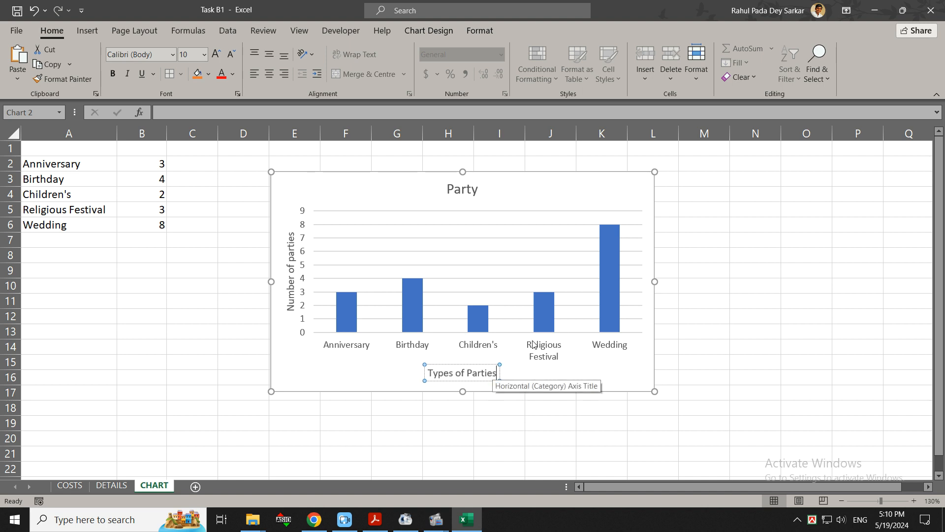
click(560, 378)
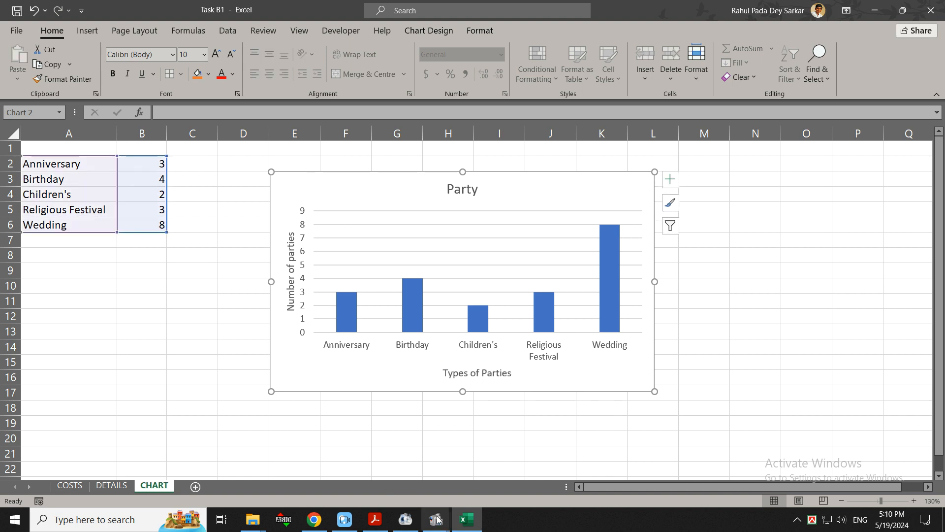
Check the Task B2 resave instruction in Acrobat, and resave the Task B1 workbook in Excel
click(376, 519)
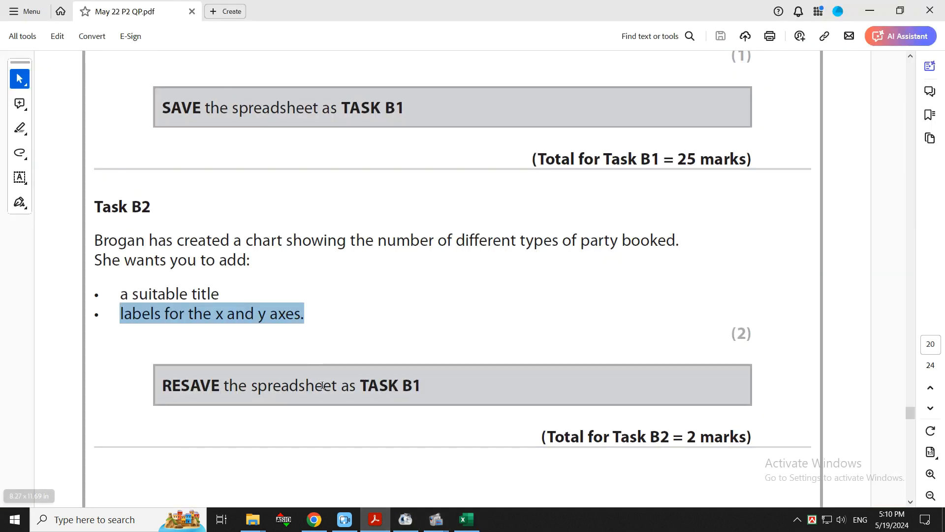
click(471, 518)
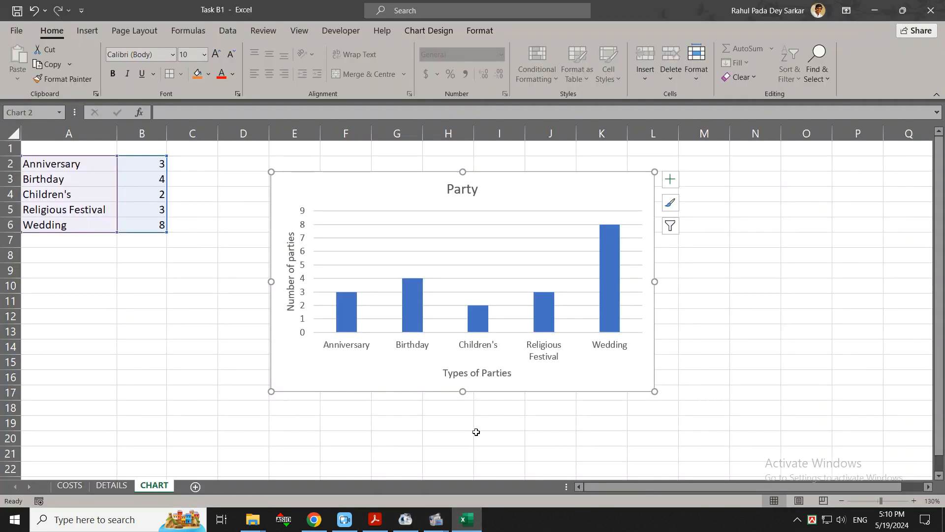
click(16, 14)
Switch to Acrobat and copy the Task B3 header wording from "'Task B3', your name" through "in the header"
key(alt+Tab)
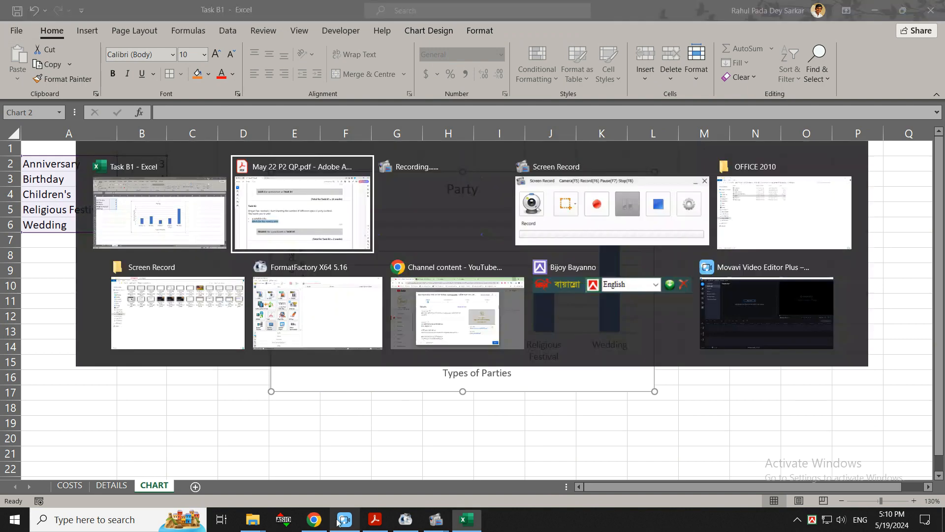
scroll(202, 456, down, 10)
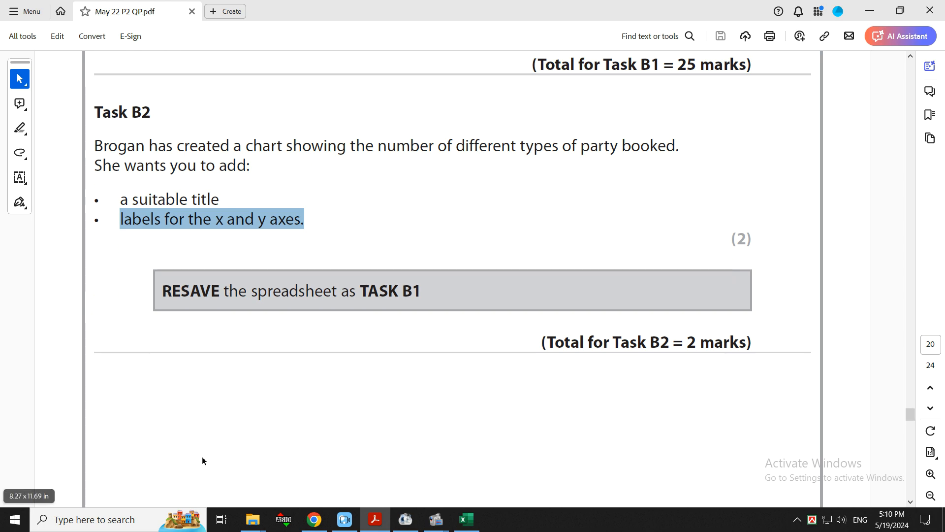
scroll(230, 402, down, 5)
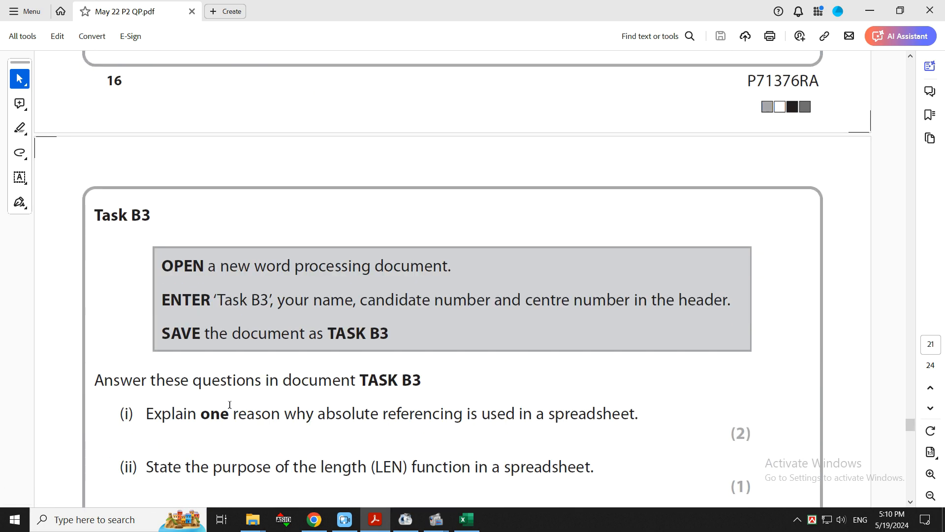
scroll(299, 270, down, 2)
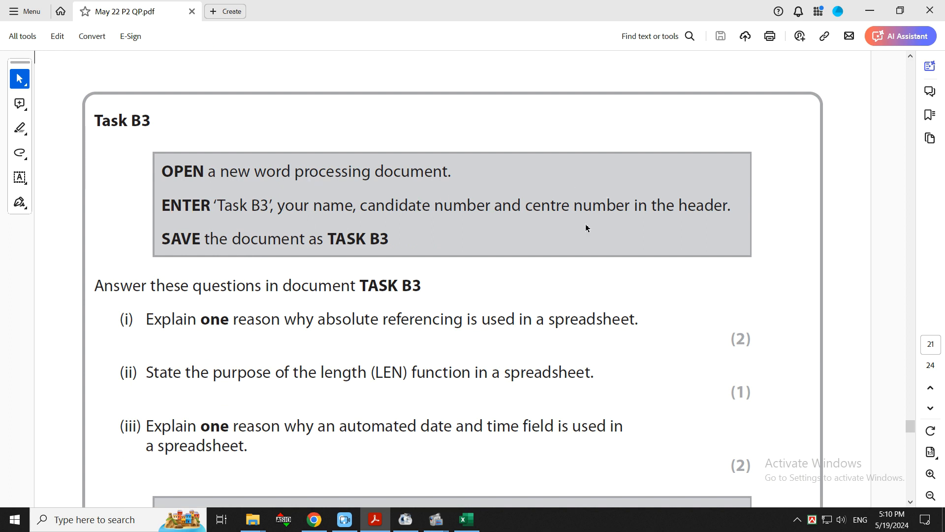
drag(214, 205, 711, 209)
key(ctrl+c)
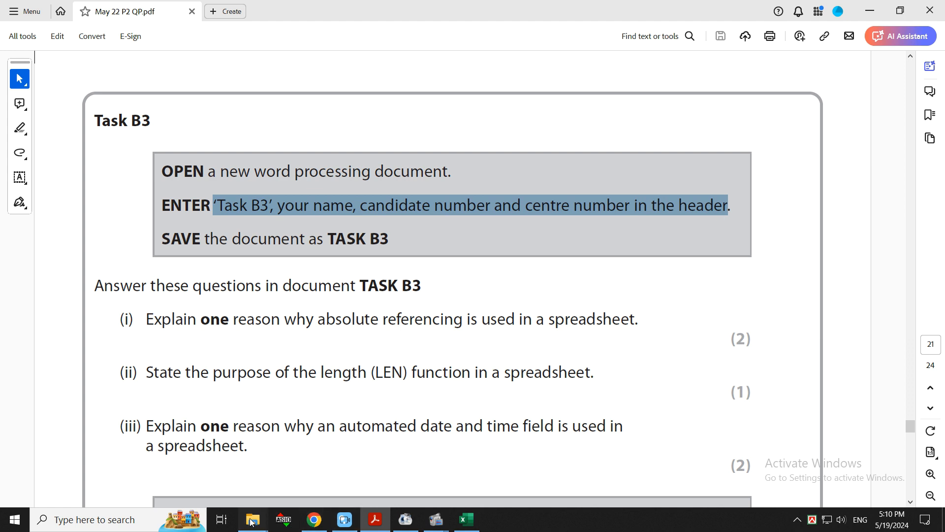
Switch to File Explorer and open the Answer folder inside ICT P2 2022
mouse_move(252, 519)
click(186, 467)
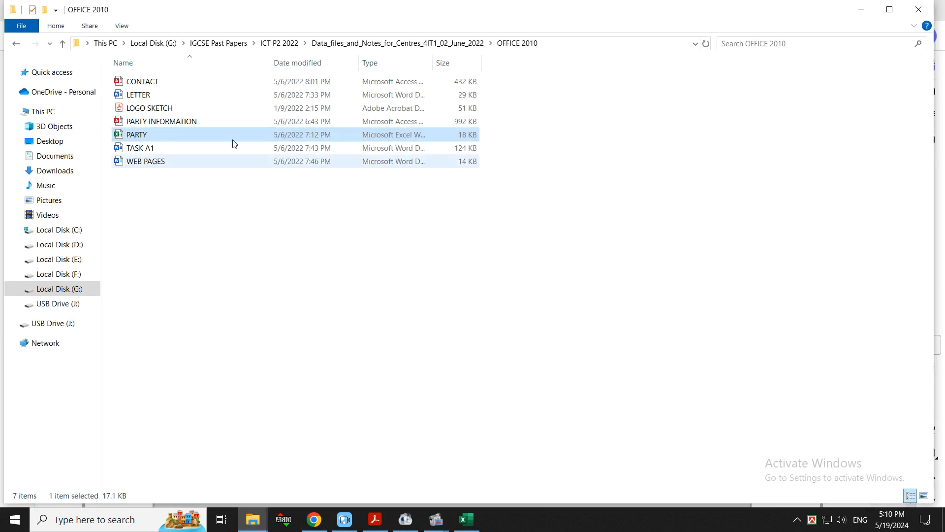
click(355, 45)
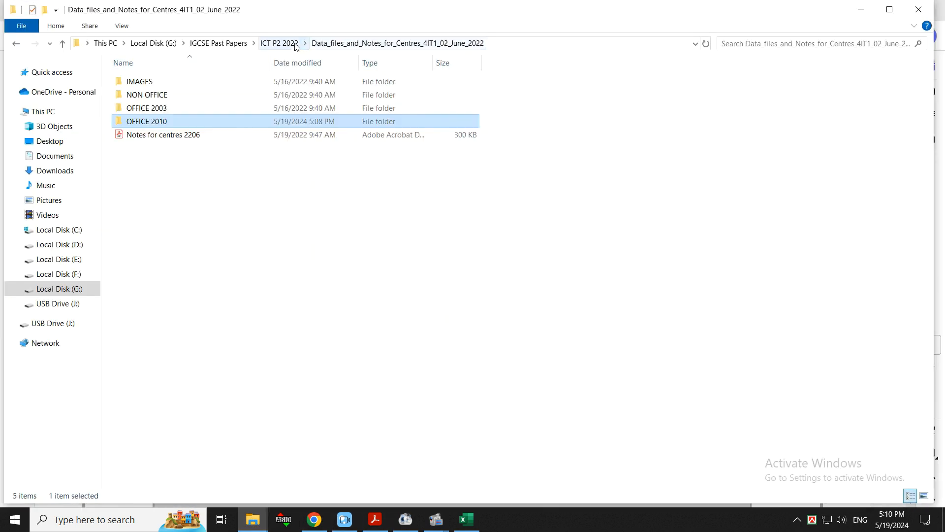
click(279, 43)
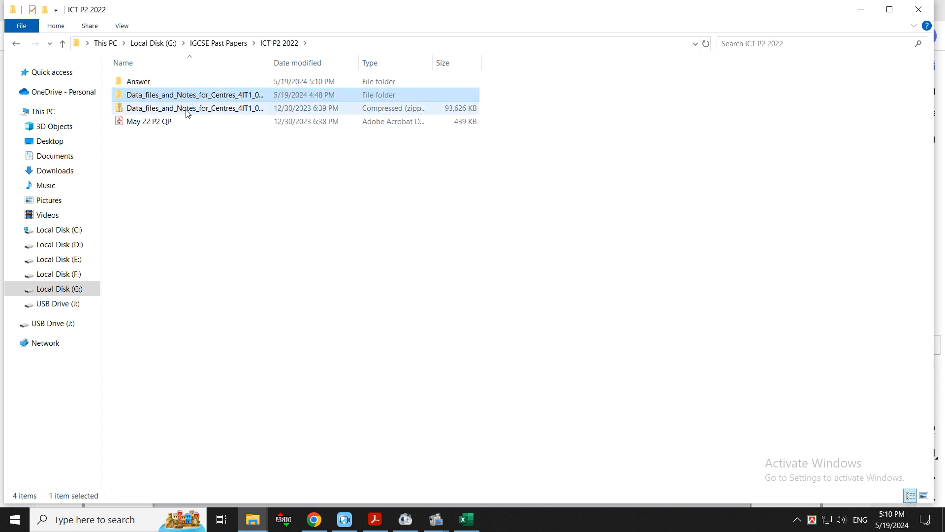
double_click(179, 82)
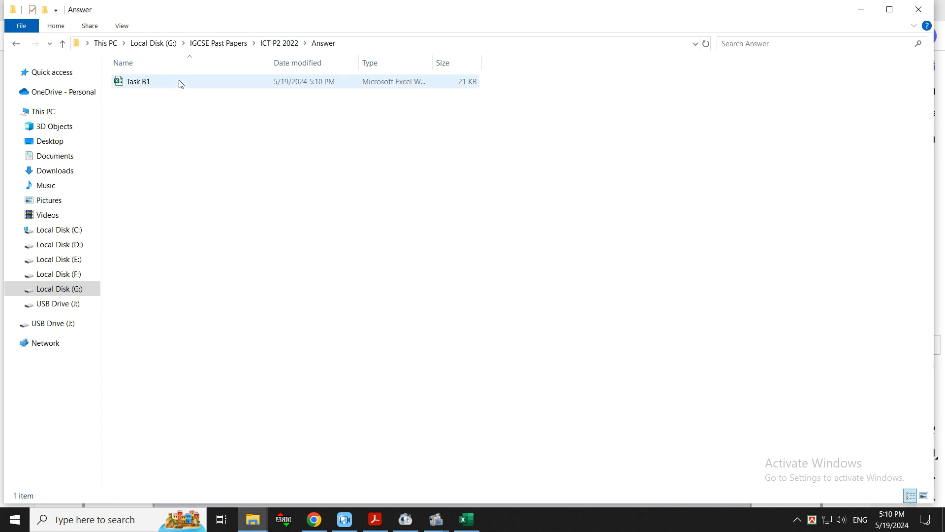
Create a new Microsoft Word document in the Answer folder and name it "Task B3"
right_click(180, 167)
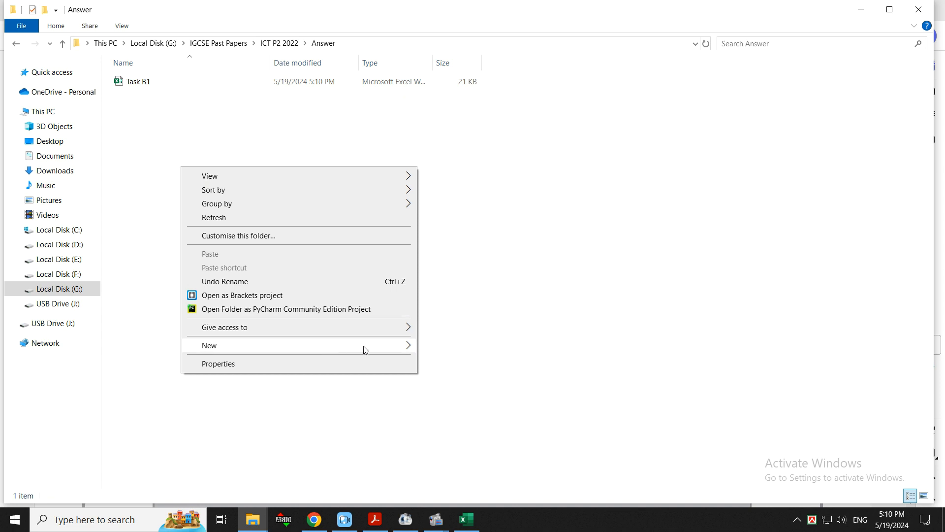
mouse_move(394, 350)
click(465, 392)
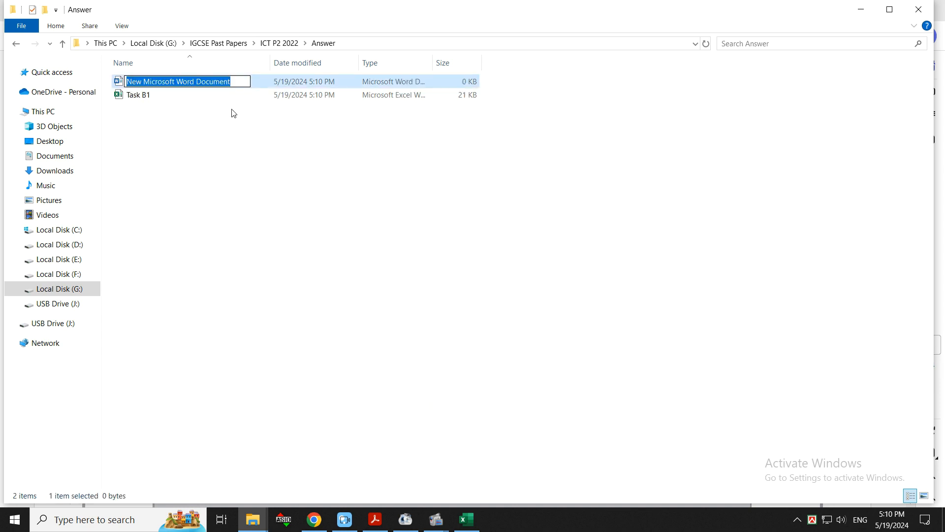
click(383, 520)
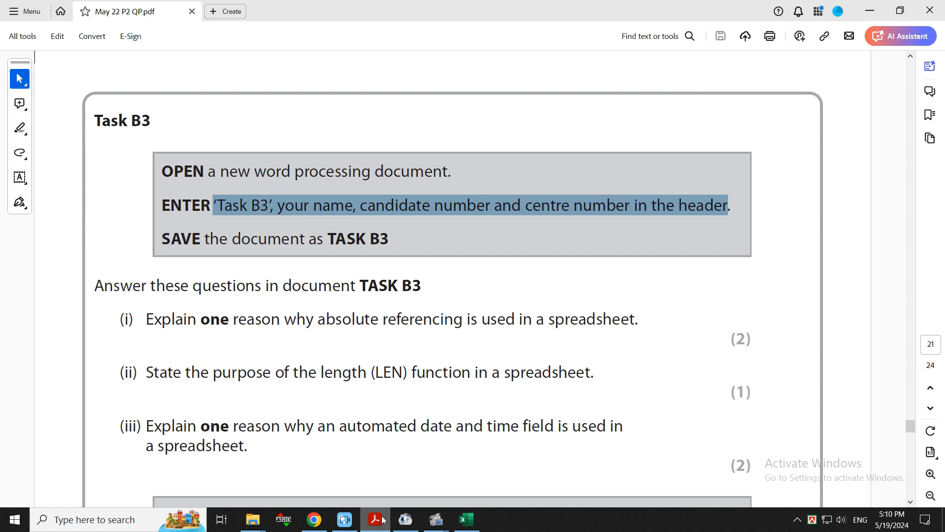
click(383, 520)
right_click(169, 82)
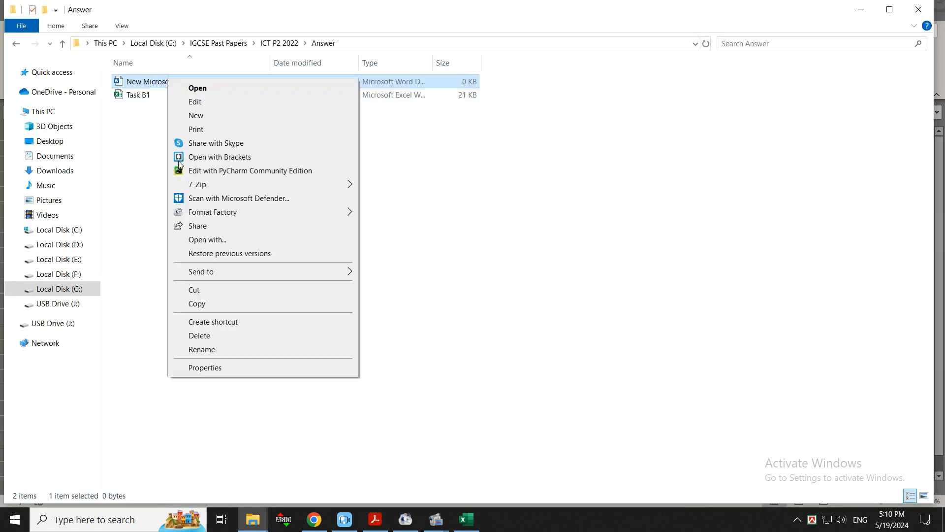
click(236, 349)
text(Task B3)
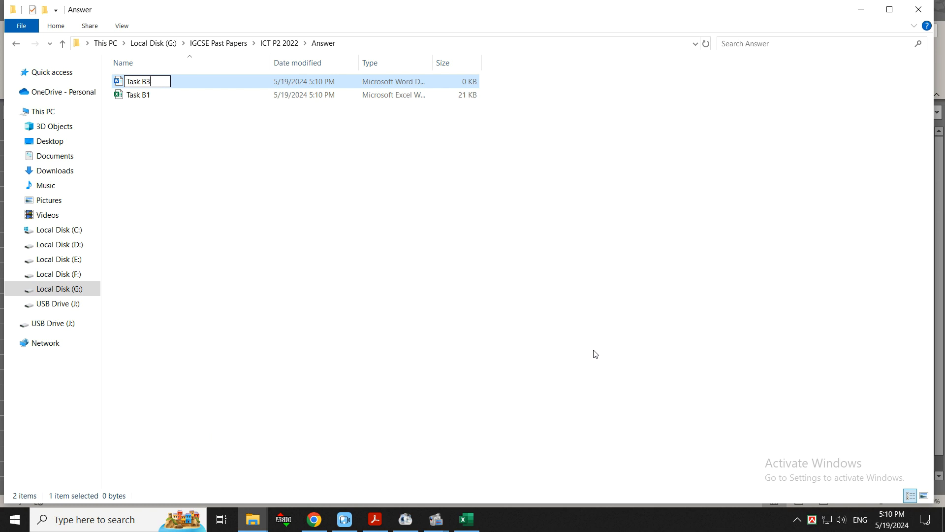
click(194, 168)
Open Task B3 in Word and paste the copied wording into the page header, removing the trailing "in the header"
double_click(173, 95)
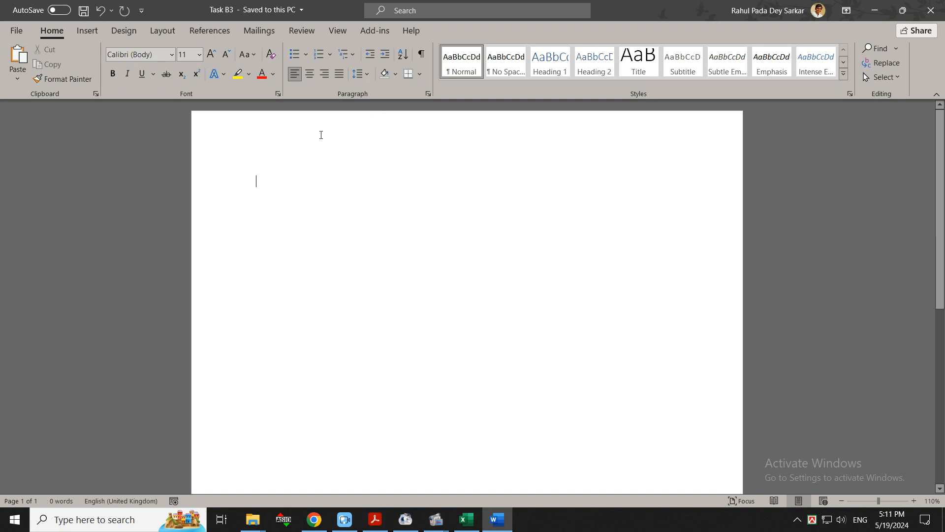
double_click(321, 135)
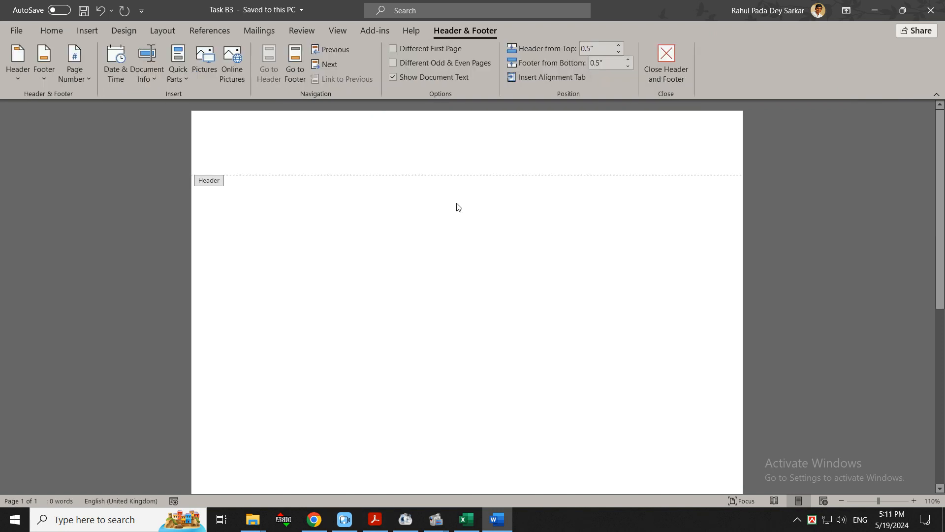
key(ctrl+v)
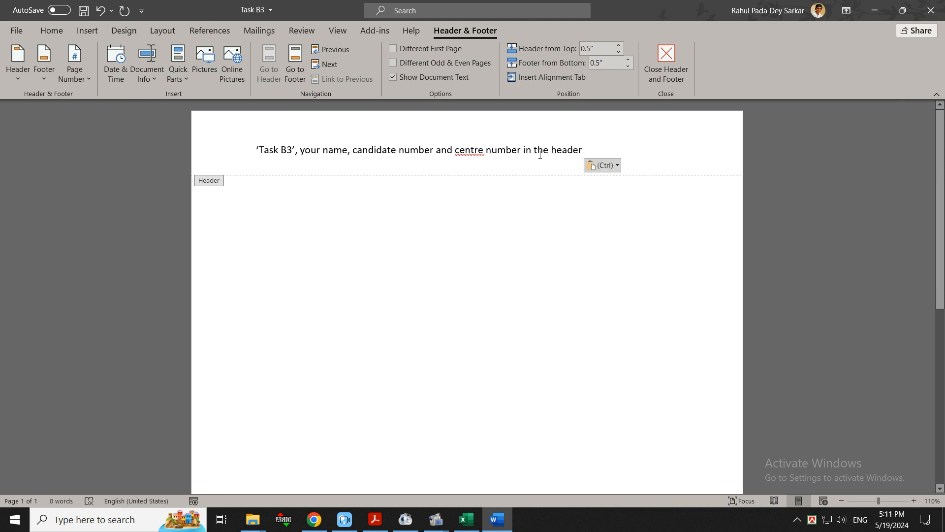
drag(597, 147, 524, 151)
key(BackSpace)
Switch to Acrobat and read the Task B3 questions on absolute referencing, the LEN function and automated date fields
key(alt+Tab)
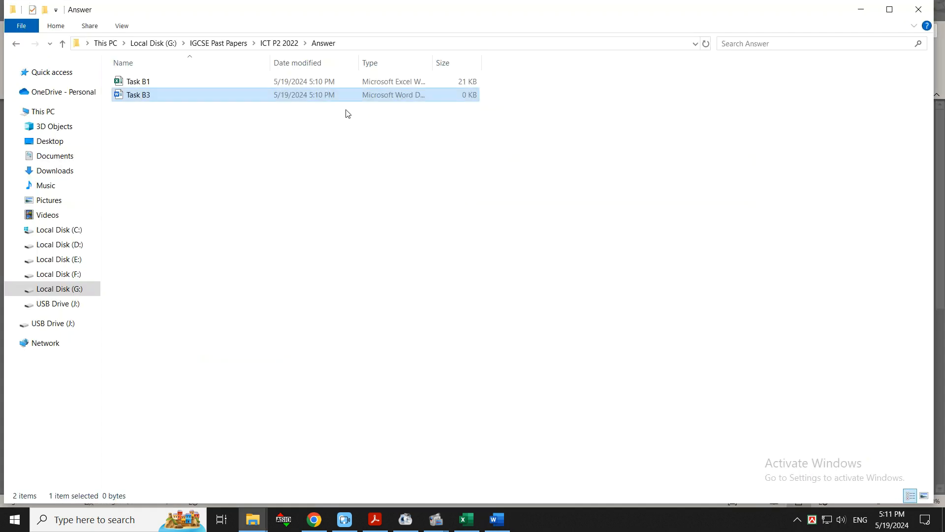
key(alt+Tab)
key(alt+Tab)
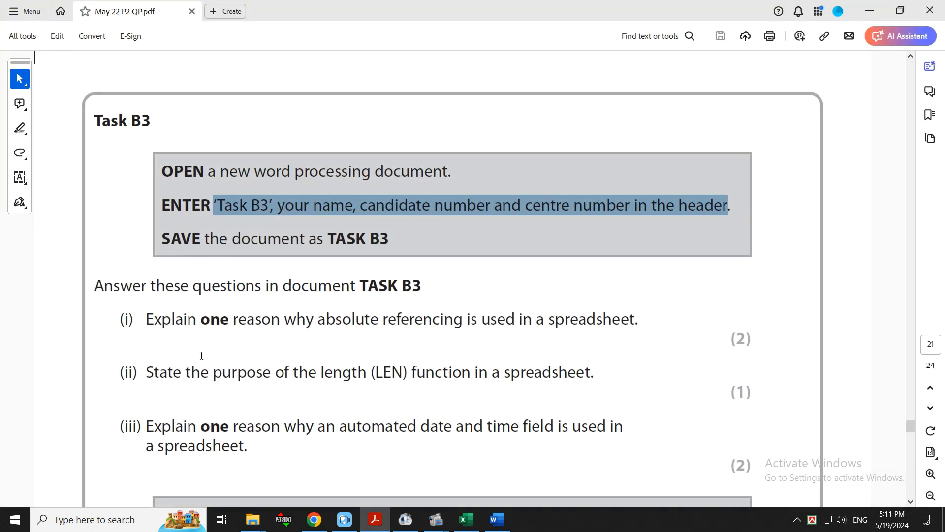
scroll(199, 355, down, 2)
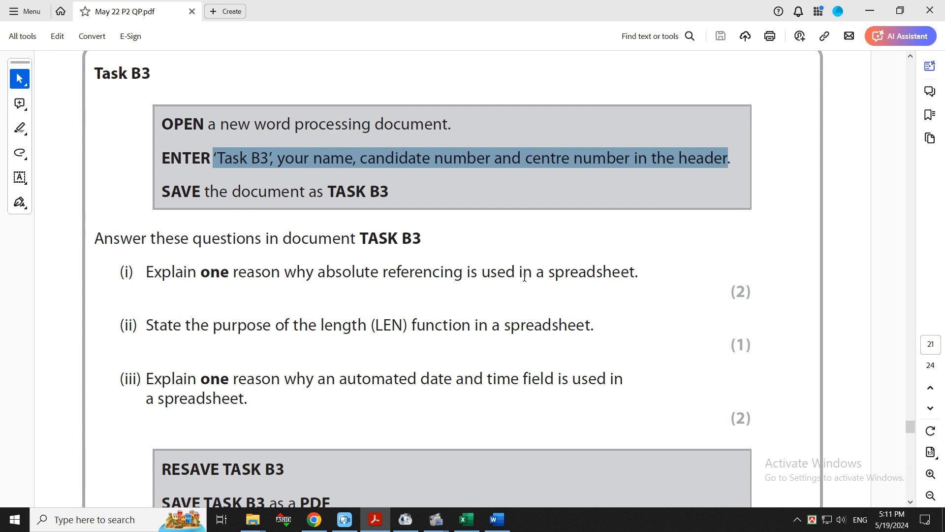
Switch to Word, leave the header for the document body and start a numbered list with lowercase "i)"
click(502, 524)
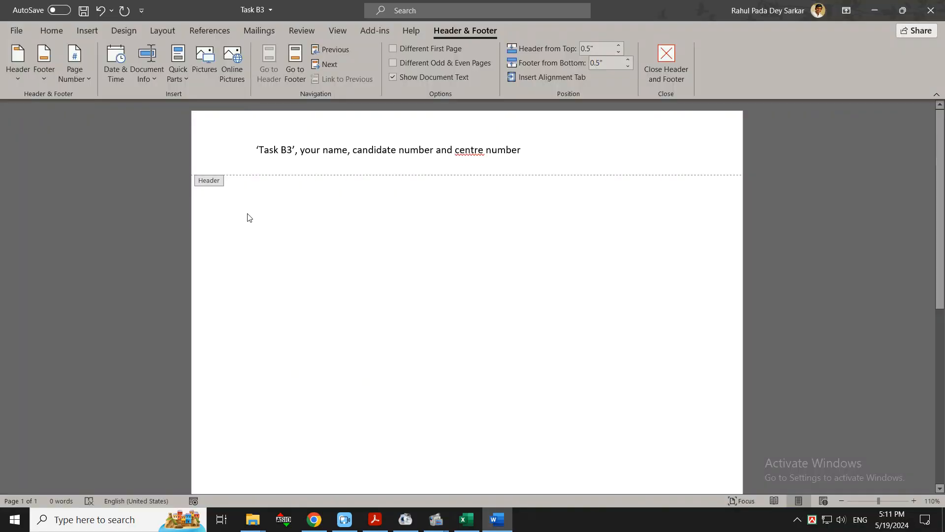
double_click(259, 216)
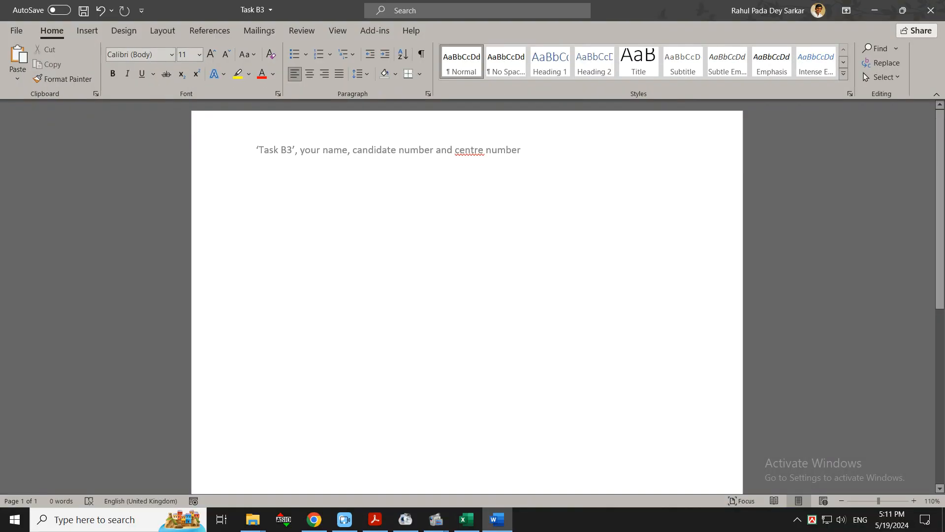
text(i,)
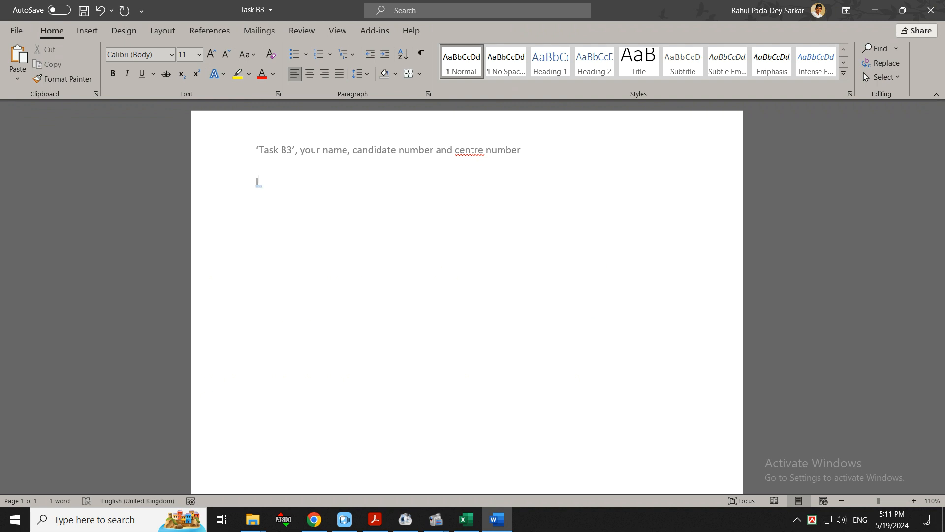
text())
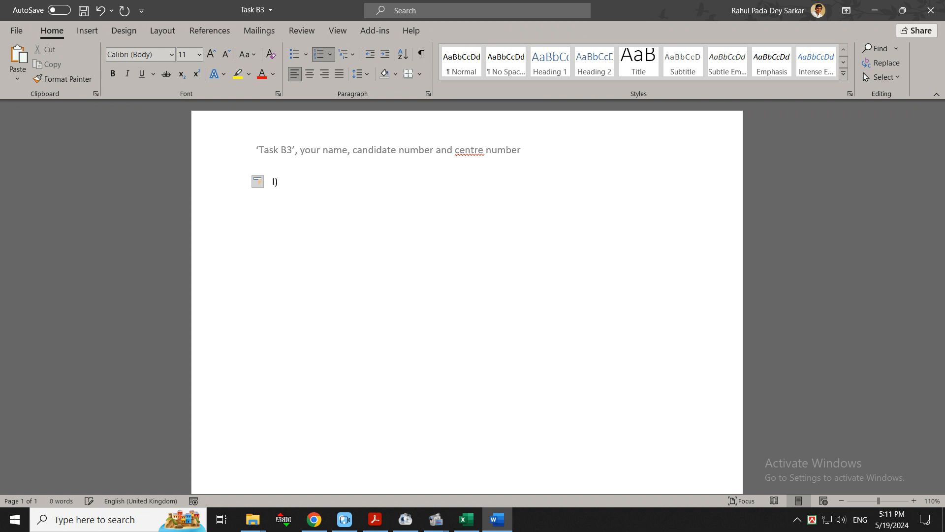
key(BackSpace)
key(BackSpace)
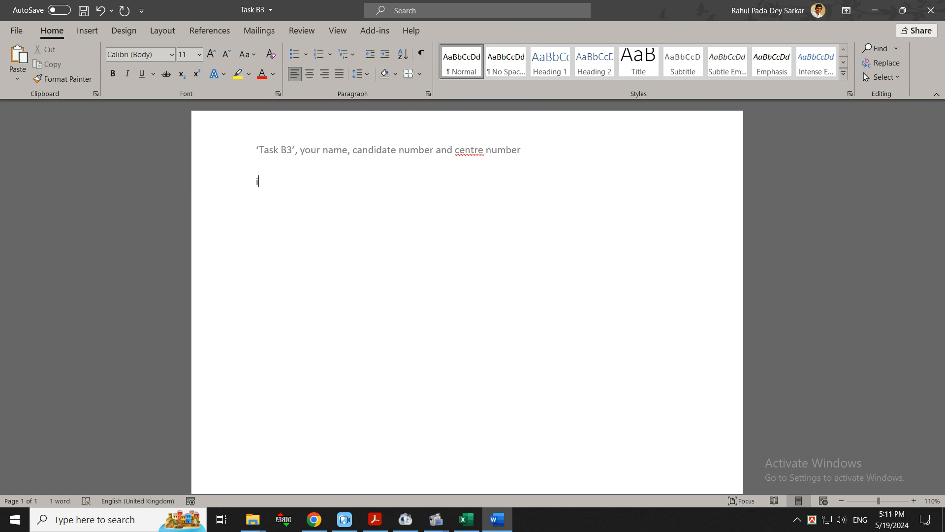
text(i) SO)
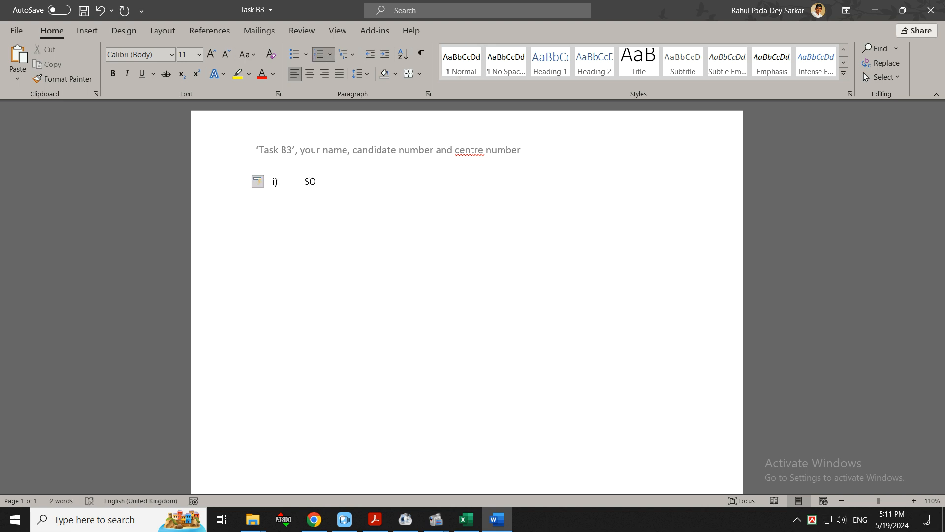
Write the start of answer i) as "So that, the exact match could be found from the referring"
key(BackSpace)
text(o that, the exact match could be found from the r)
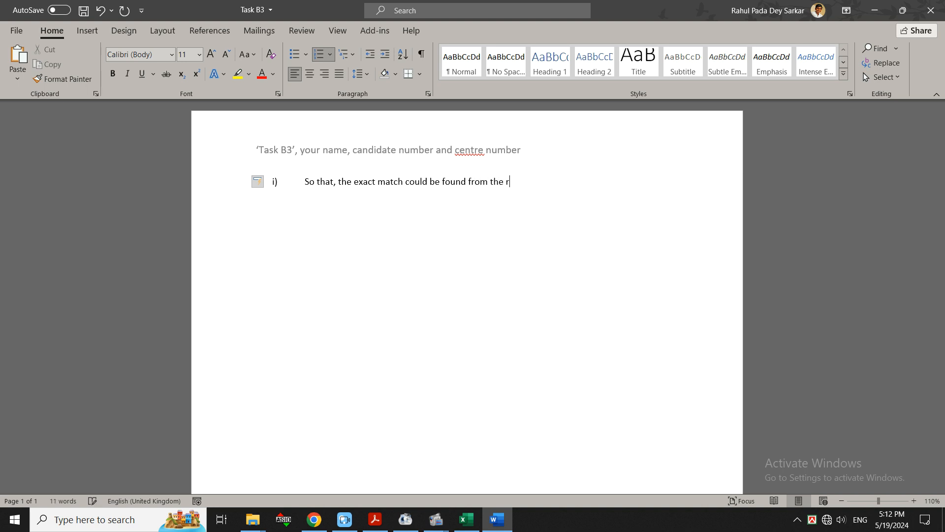
text(efering tab)
key(BackSpace)
key(BackSpace)
key(BackSpace)
click(526, 181)
text(rring)
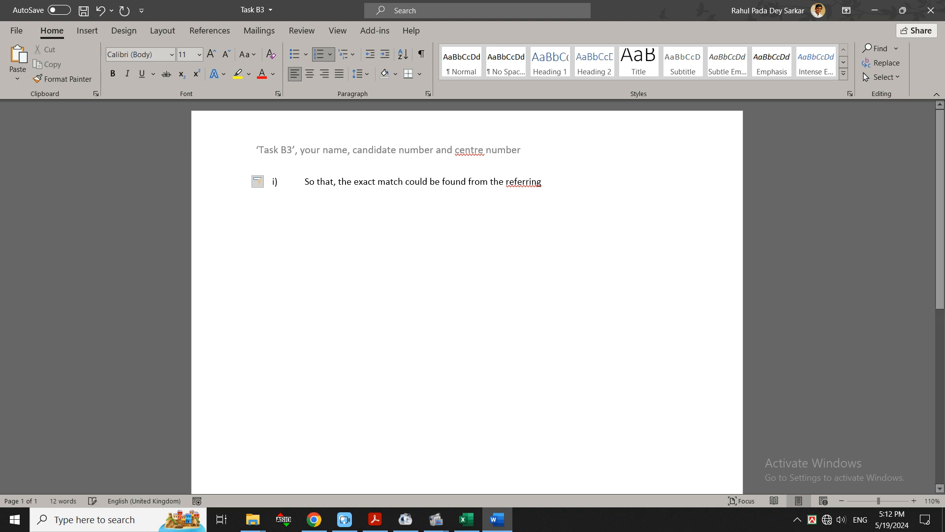
Check the spelling of "referring" and finish answer i) with "worksheet."
right_click(526, 186)
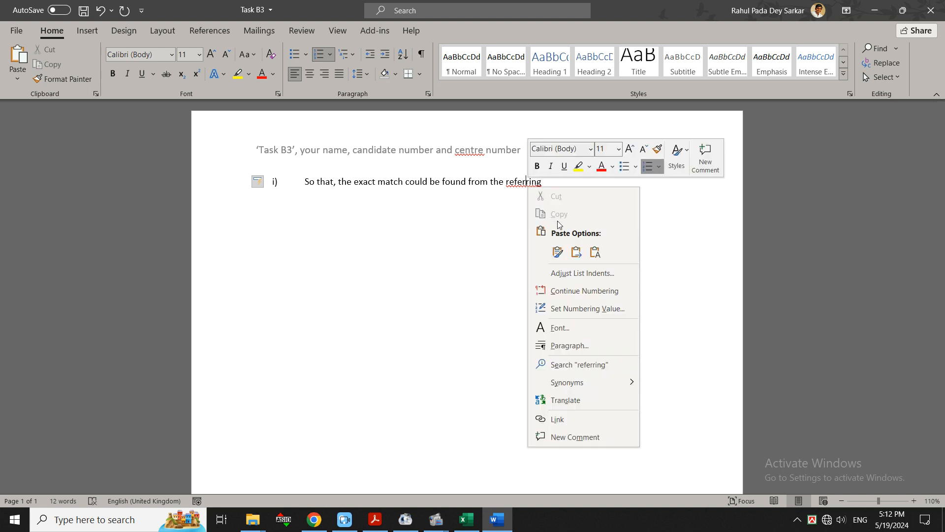
click(517, 182)
right_click(517, 182)
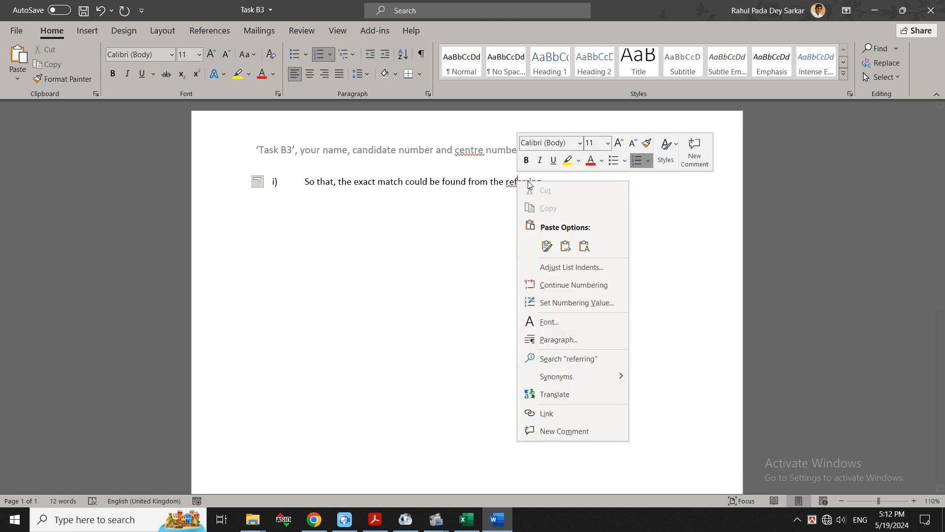
click(551, 183)
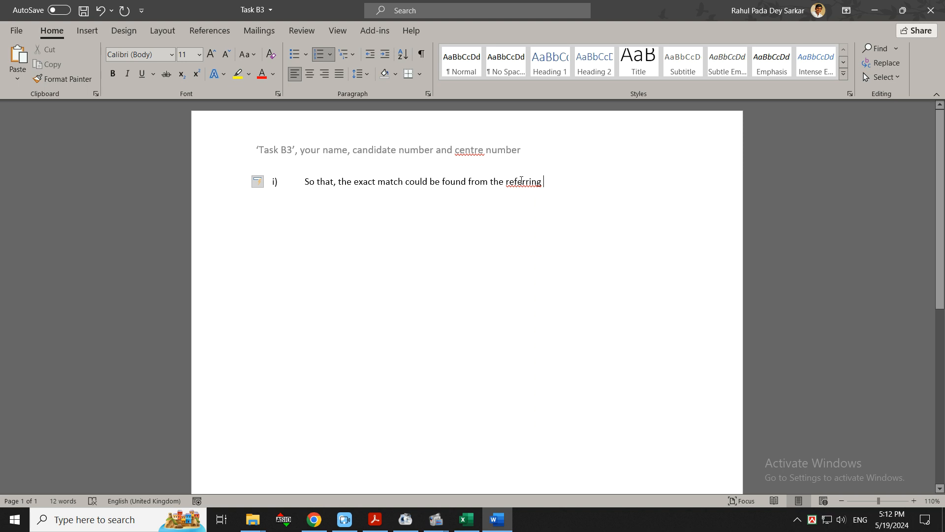
text(f)
key(BackSpace)
click(507, 188)
click(558, 186)
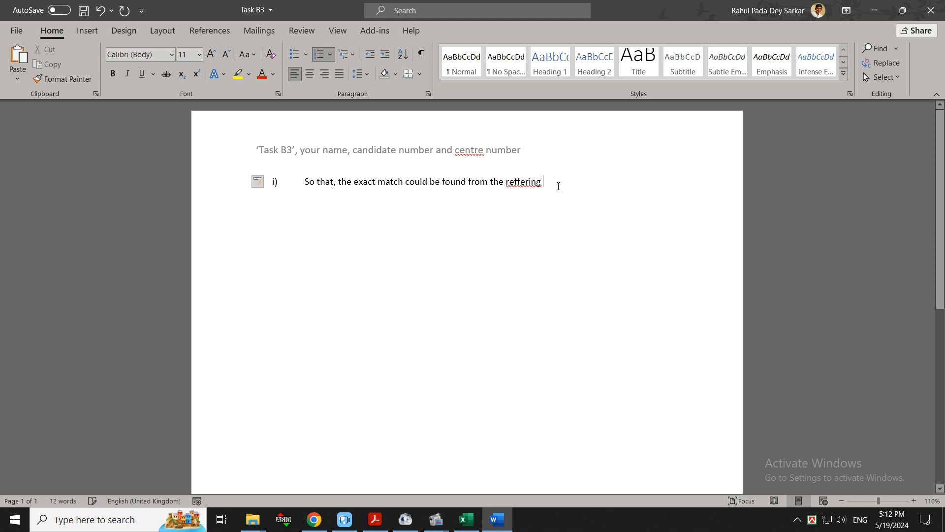
right_click(523, 184)
click(517, 197)
text(wprksheet.)
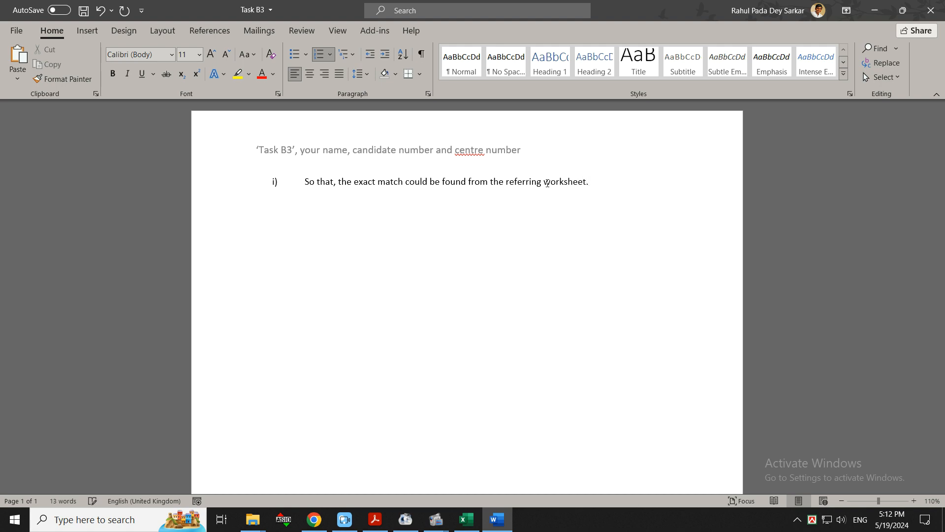
Check question (ii) on the LEN function in Acrobat, and switch to the COSTS sheet of Task B1 in Excel
key(alt+Tab)
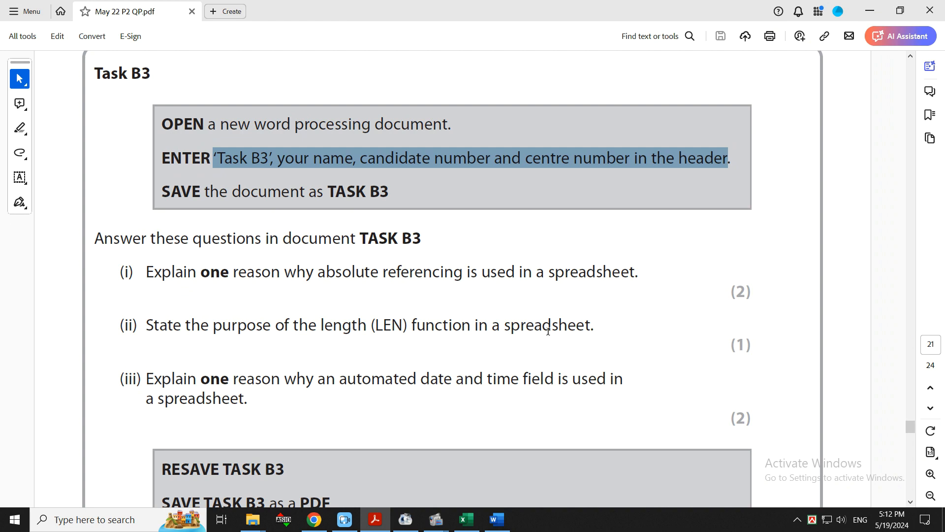
key(alt+Tab)
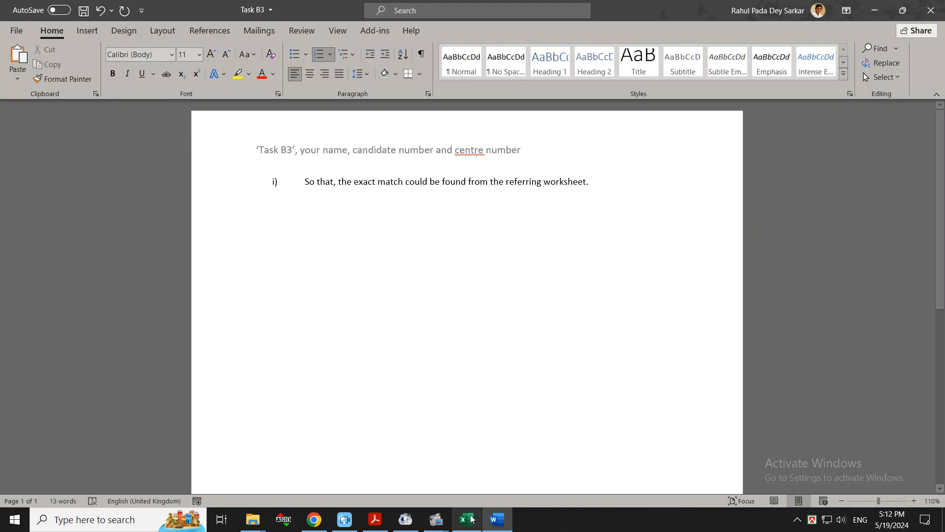
click(466, 520)
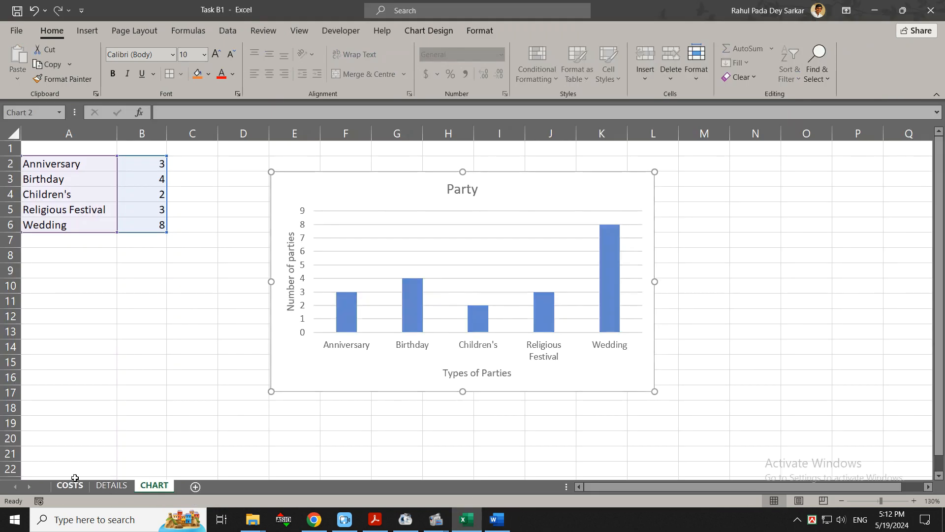
click(69, 485)
scroll(521, 348, down, 8)
scroll(438, 327, up, 4)
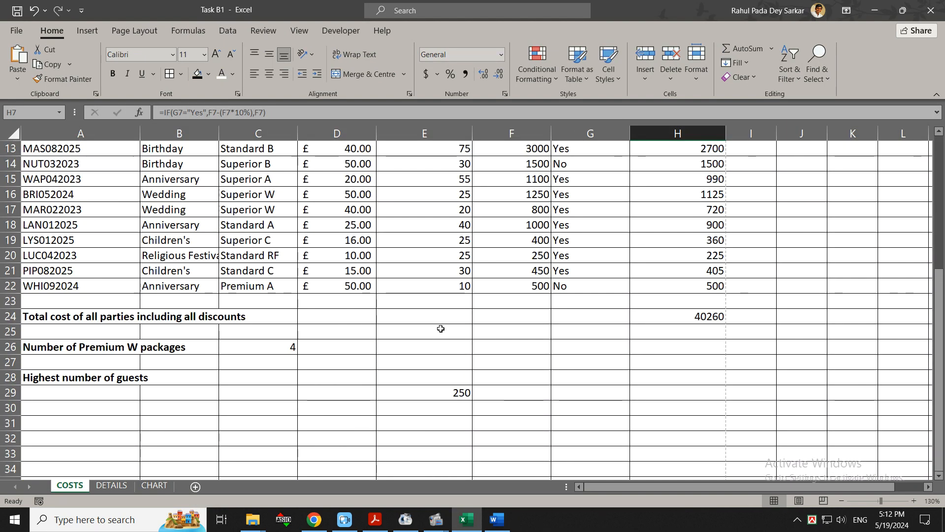
Test the LEN function in cell B30 with =LEN(B17) and clear the test formula from the cell
click(164, 414)
text(=len)
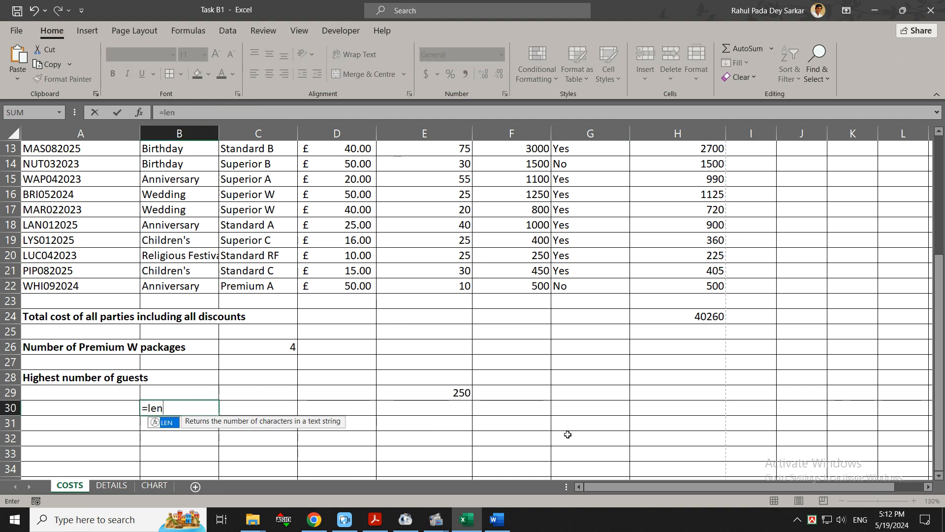
key(Tab)
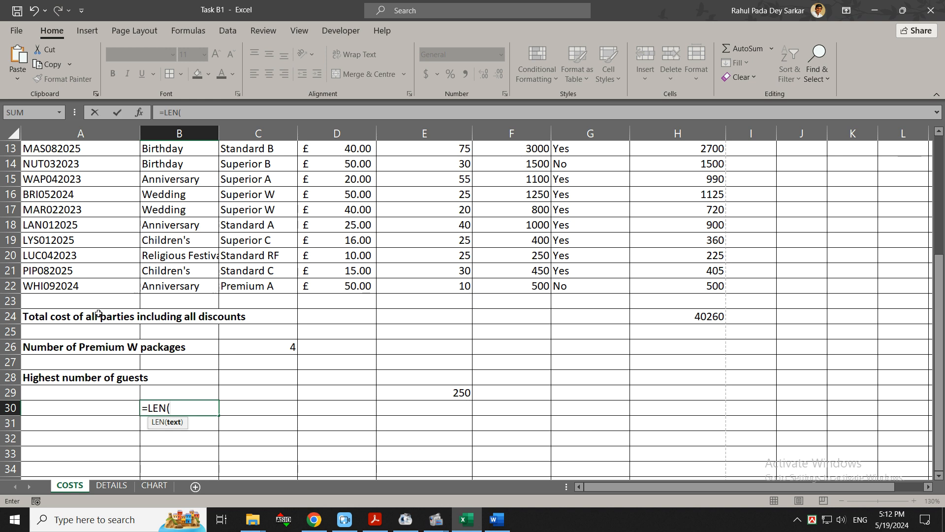
click(164, 210)
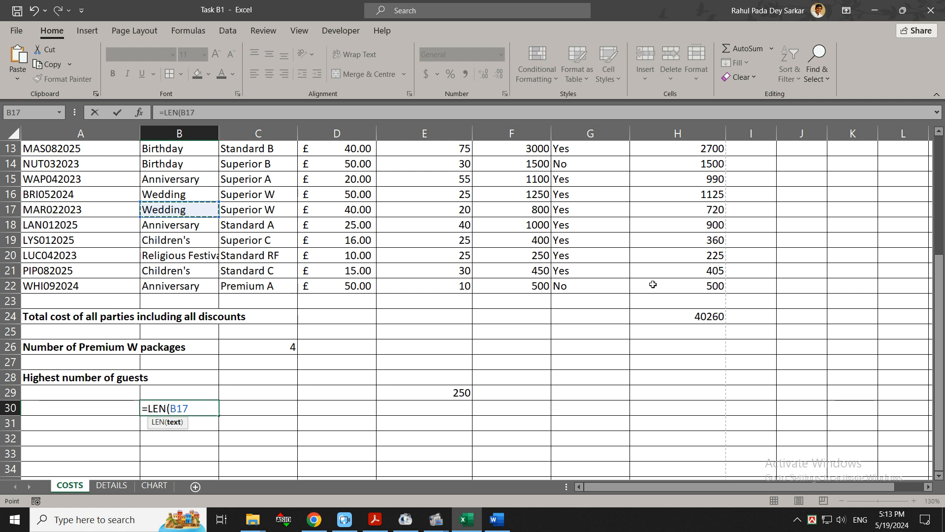
text())
key(Return)
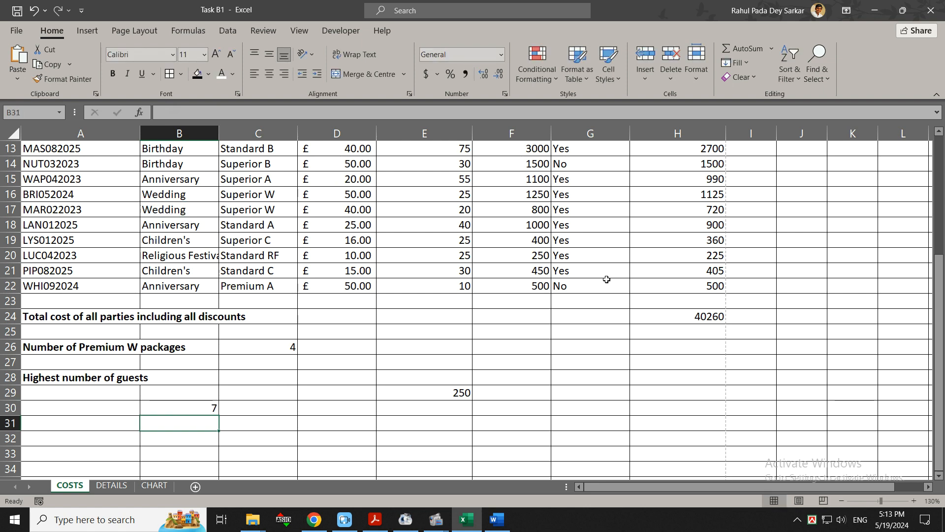
click(183, 405)
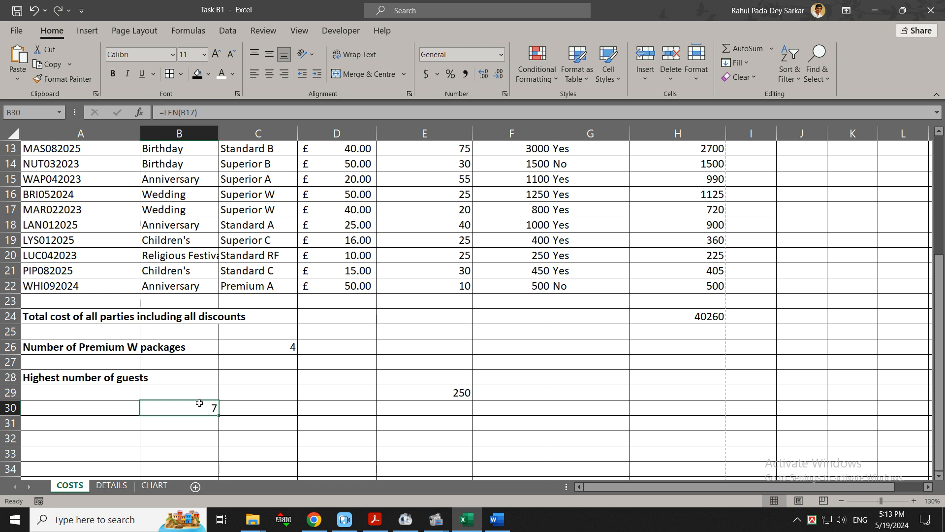
double_click(199, 403)
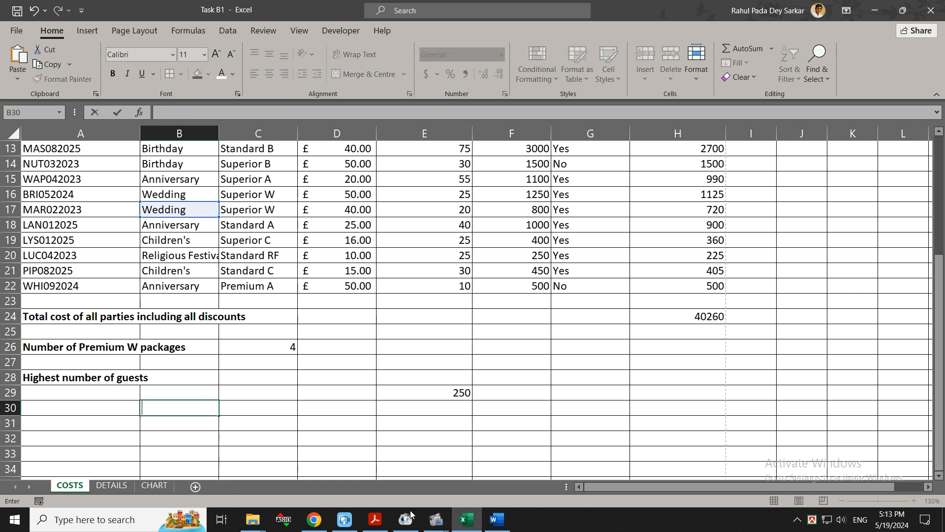
Switch to Word and add answer ii) as "To count the number of alphabet or digit in a cell."
click(497, 519)
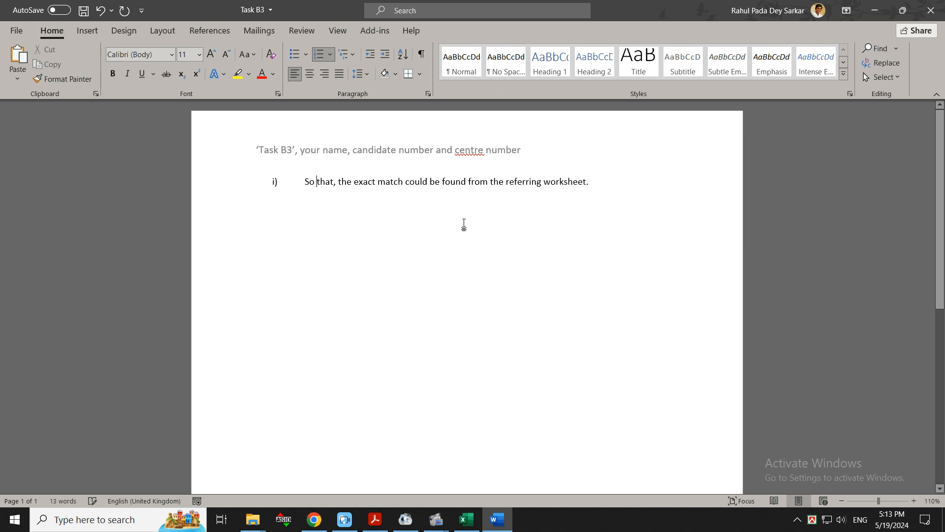
key(Return)
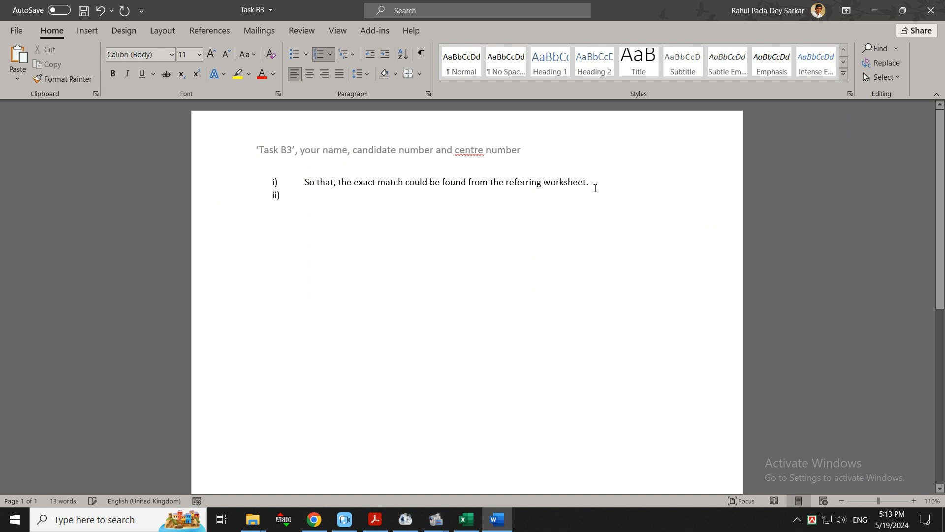
text(To)
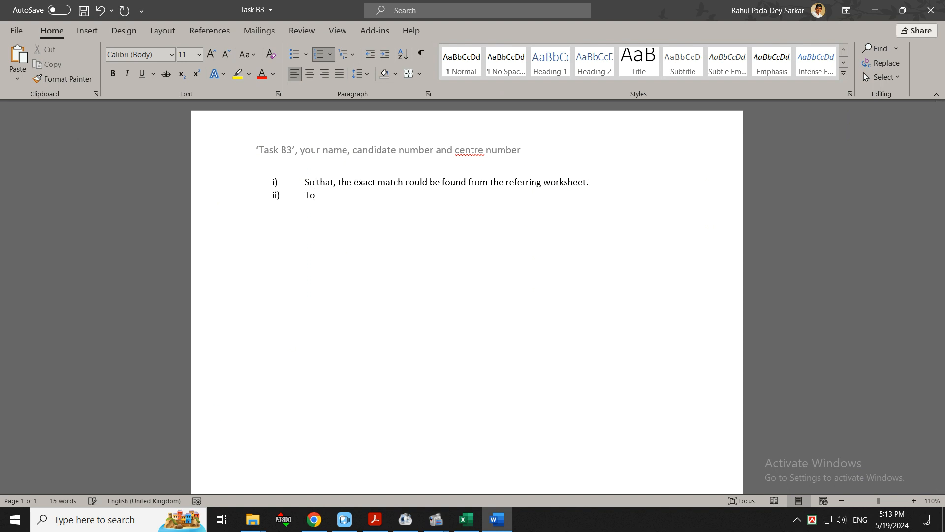
text( count the number of alphabe)
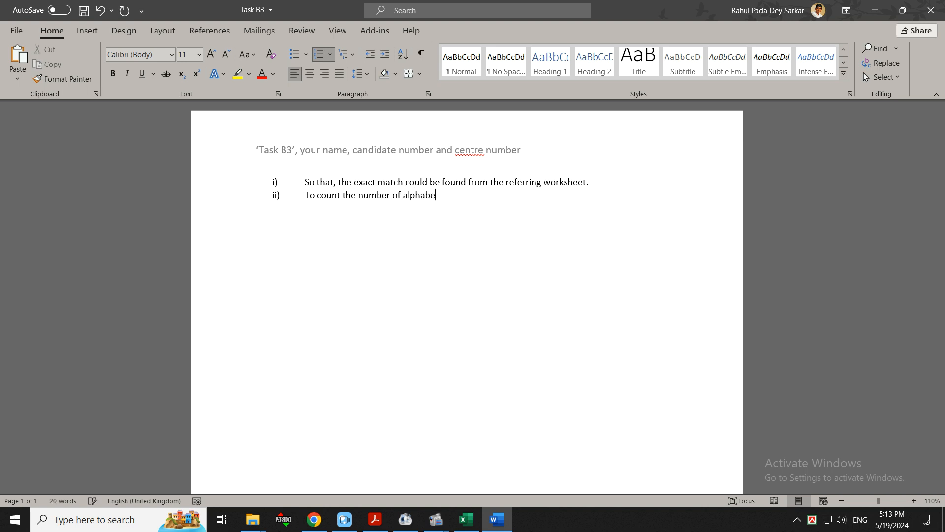
text(t or digit in a cell.)
Switch to Acrobat and read question (iii) on automated date and time fields, along with the saving instructions for Task B3
key(alt+Tab)
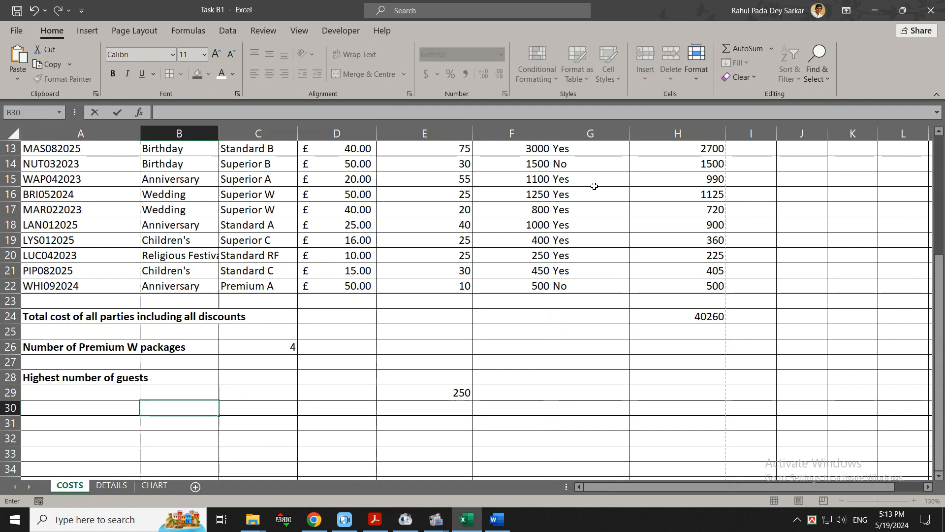
key(alt+Tab)
key(alt+Tab)
click(583, 178)
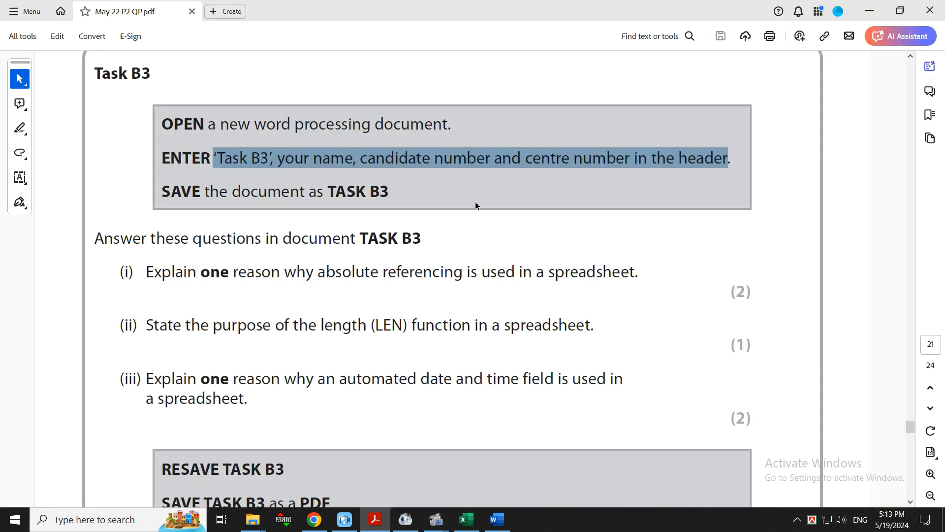
scroll(378, 283, down, 3)
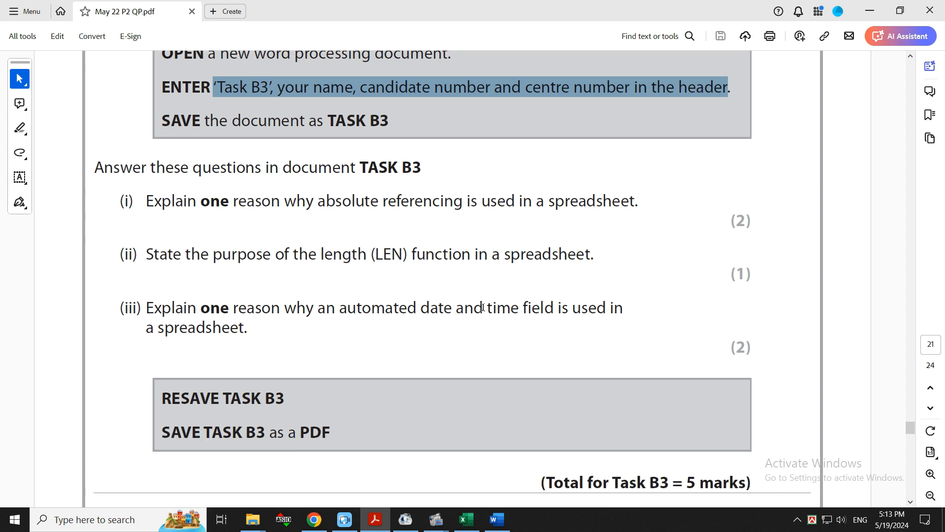
scroll(564, 309, down, 1)
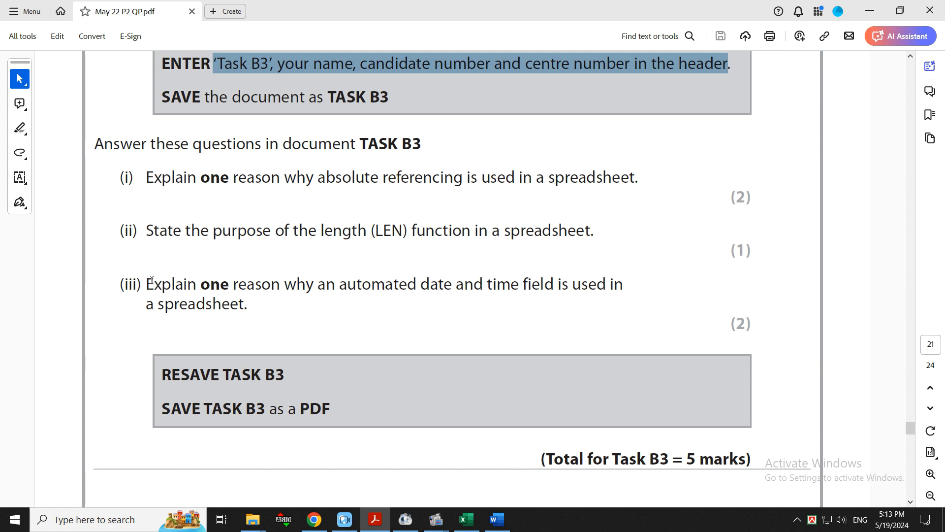
drag(146, 284, 247, 305)
click(278, 306)
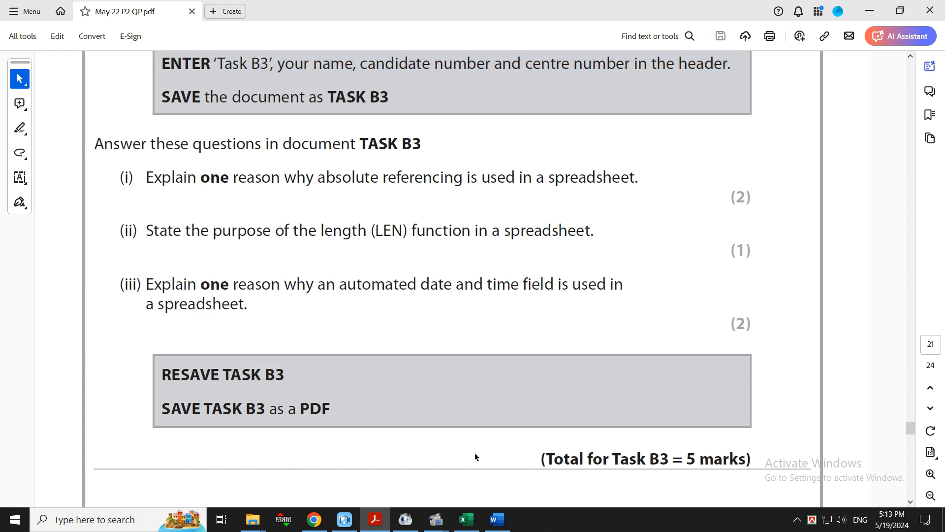
Switch to Word and add answer iii) as "So that, we do not need to add current time every time."
click(498, 520)
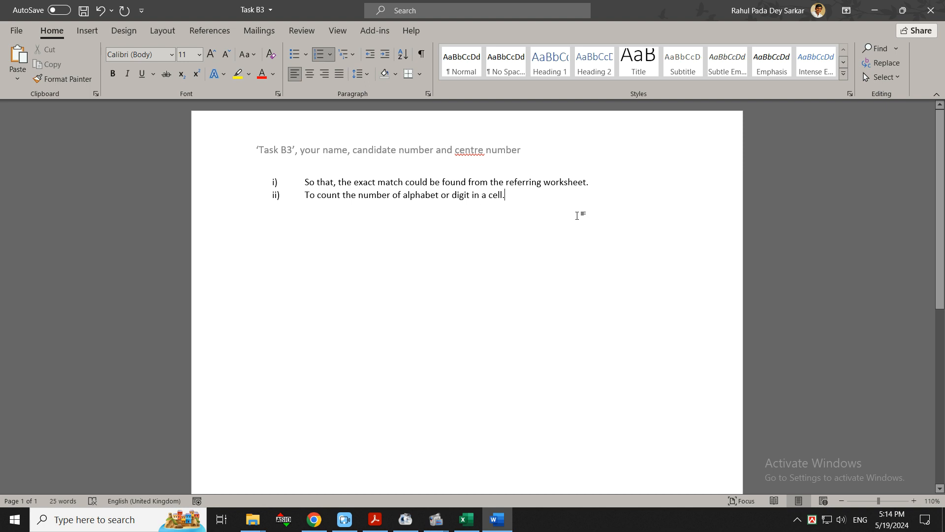
key(Return)
text(So that)
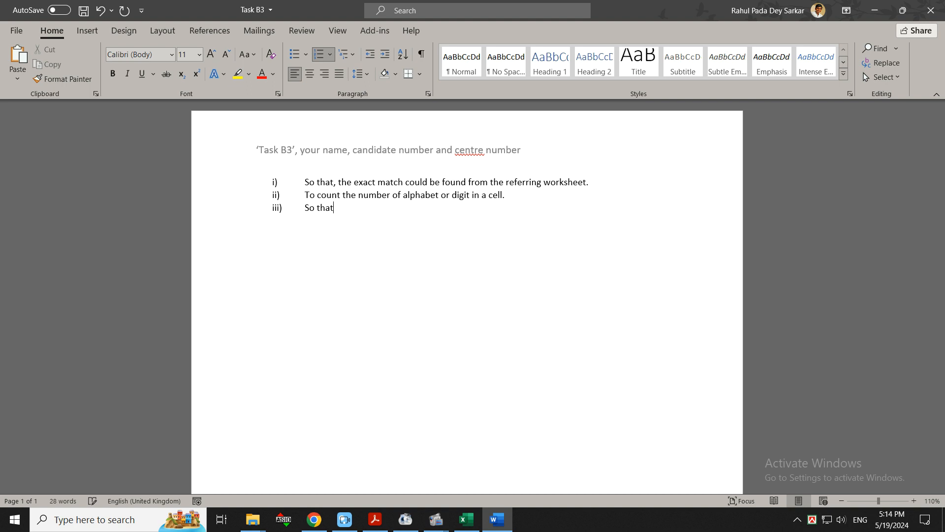
text(, we do not need to add current time e)
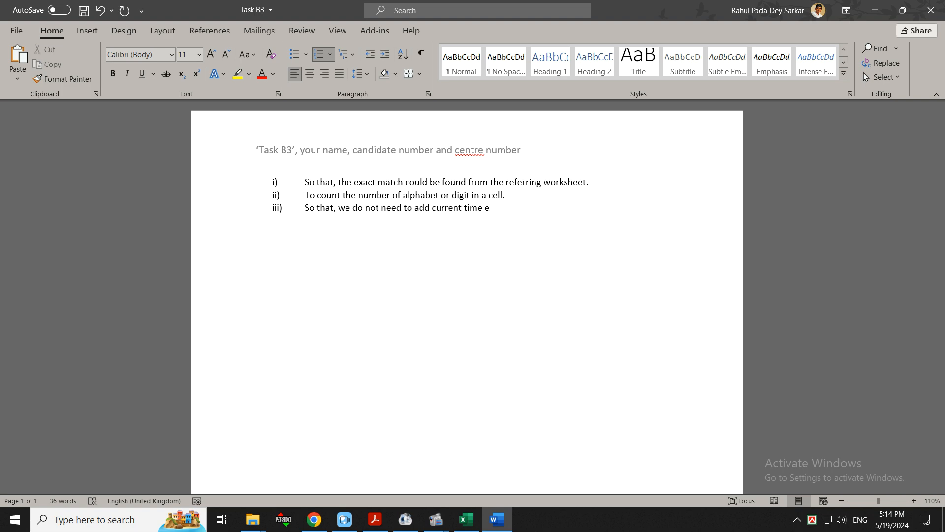
text(very time.)
Check the Task B3 saving instructions in Acrobat, then resave the Task B3 document in Word
key(alt+Tab)
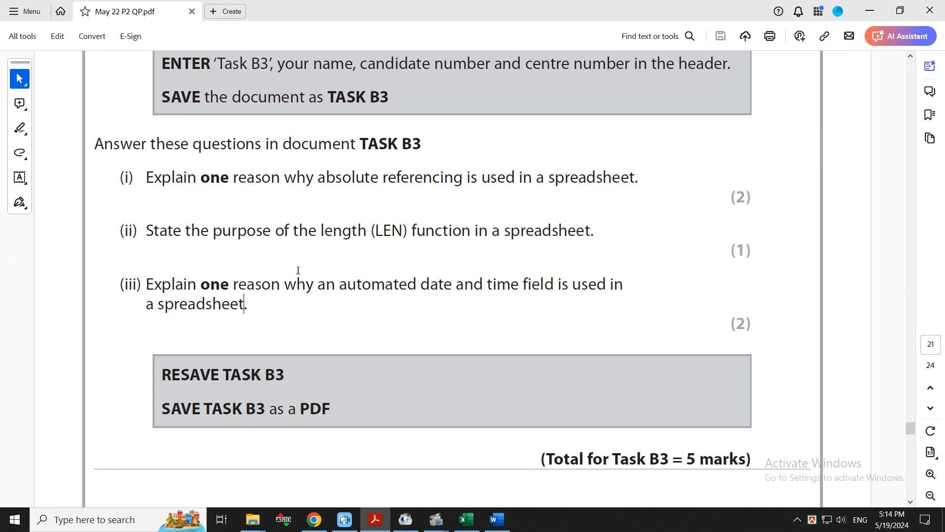
scroll(368, 270, down, 1)
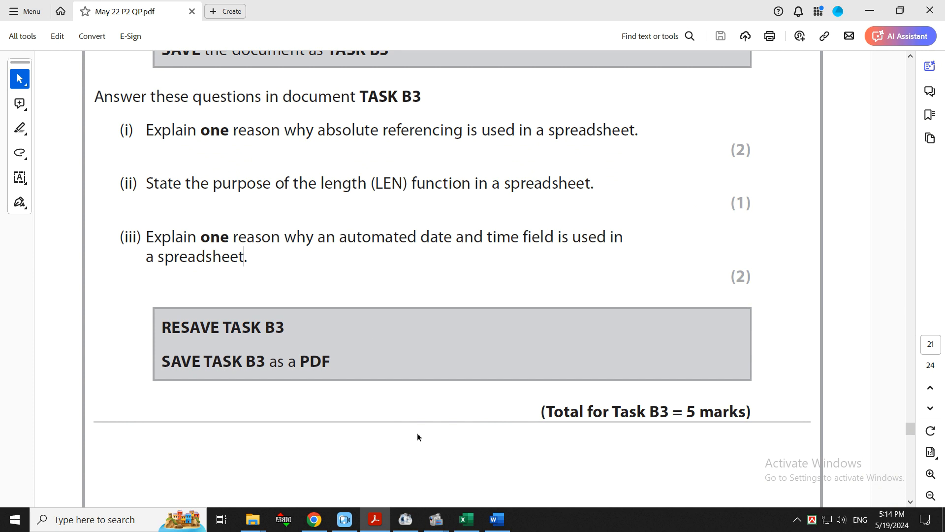
click(498, 519)
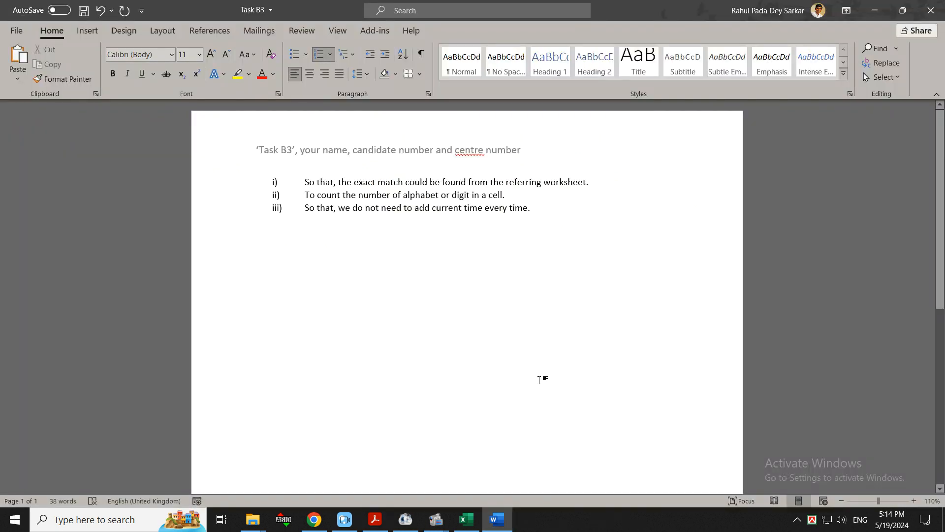
key(ctrl+s)
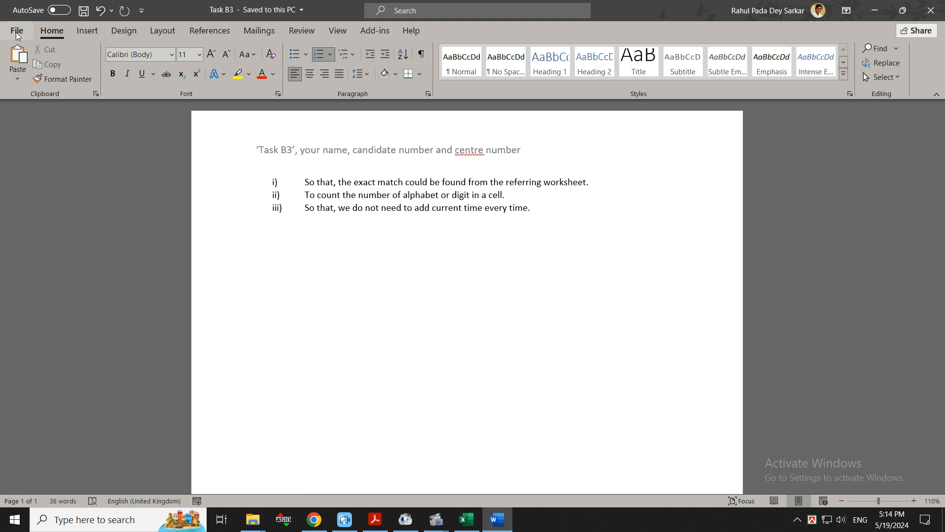
Save Task B3 as a PDF in the Answer folder and close the tools pane beside the opened PDF
click(16, 32)
click(33, 197)
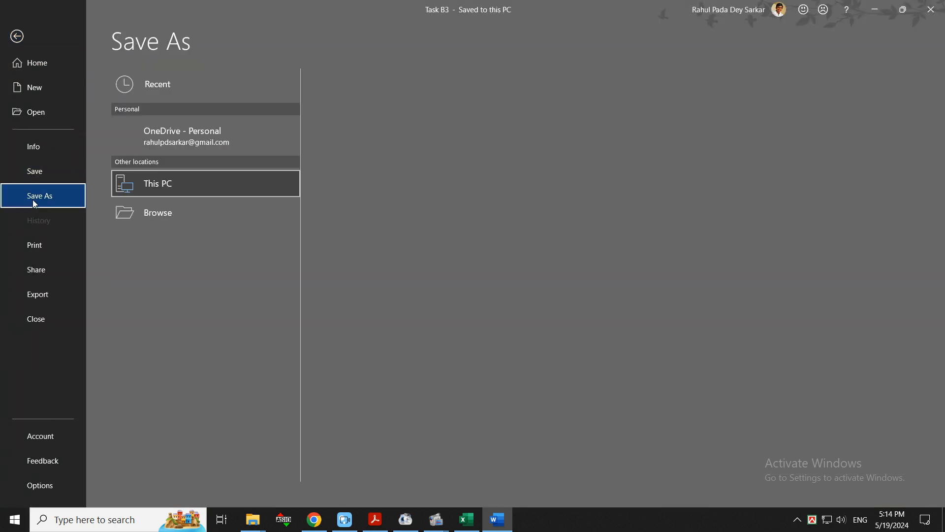
click(443, 144)
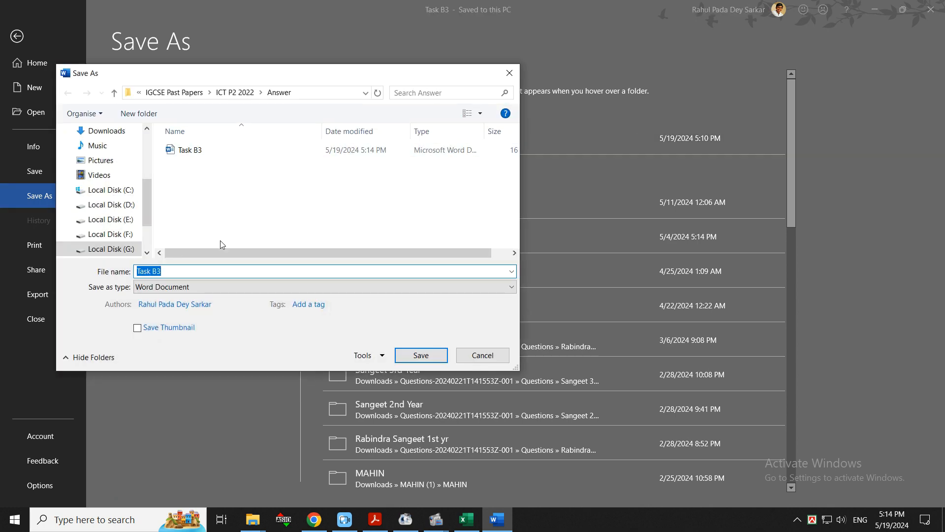
click(208, 287)
click(207, 287)
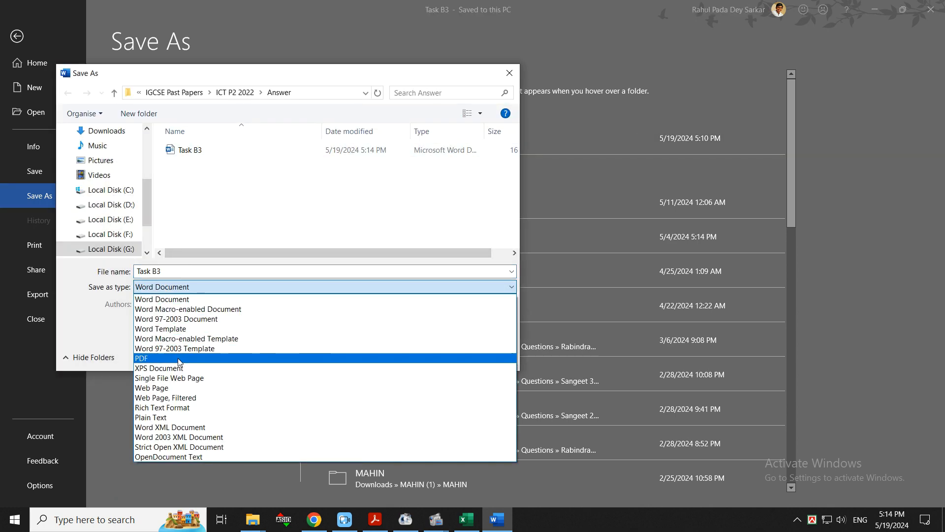
click(212, 359)
click(421, 389)
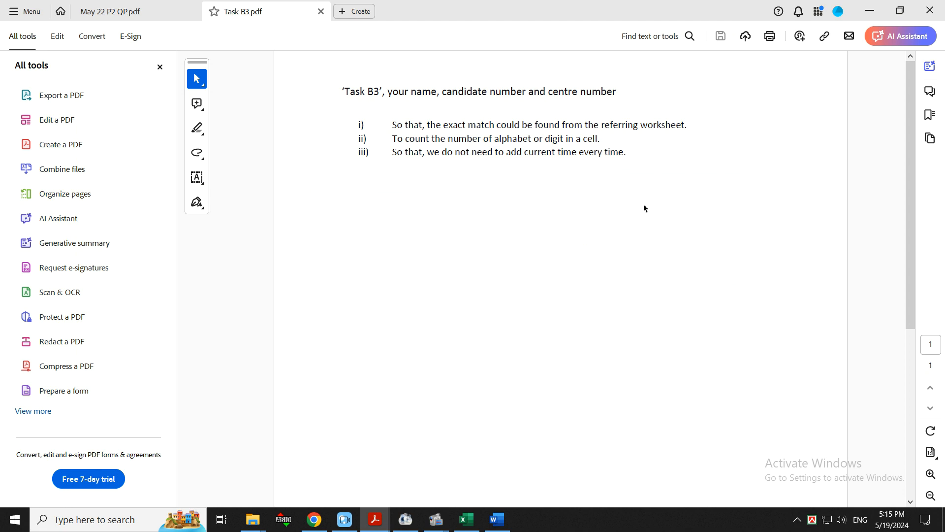
click(160, 67)
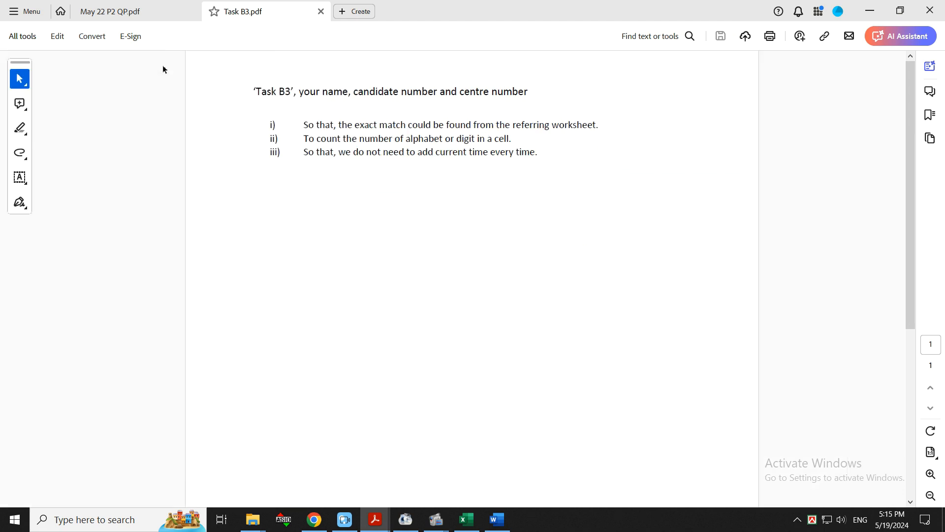
Return to the question paper and look back through the Section B tasks to the Task B1a instructions
click(147, 11)
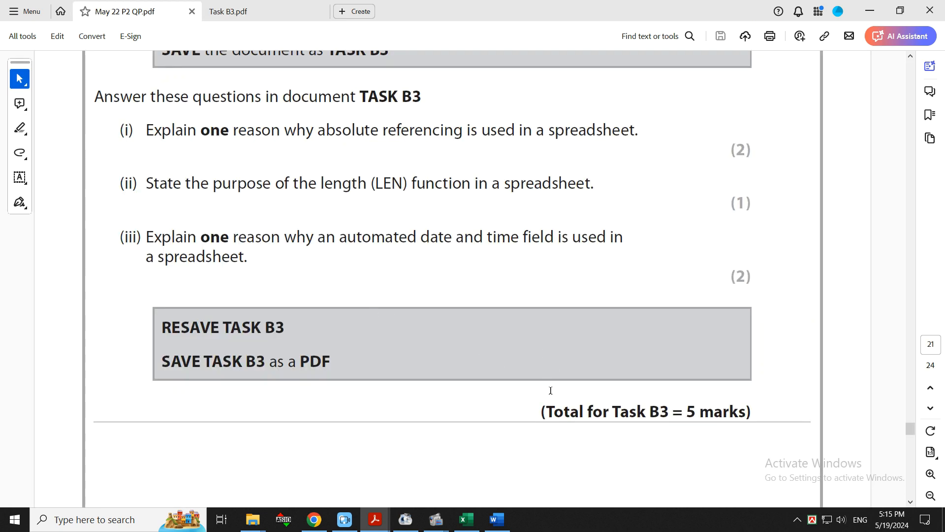
scroll(551, 391, down, 5)
scroll(489, 342, down, 8)
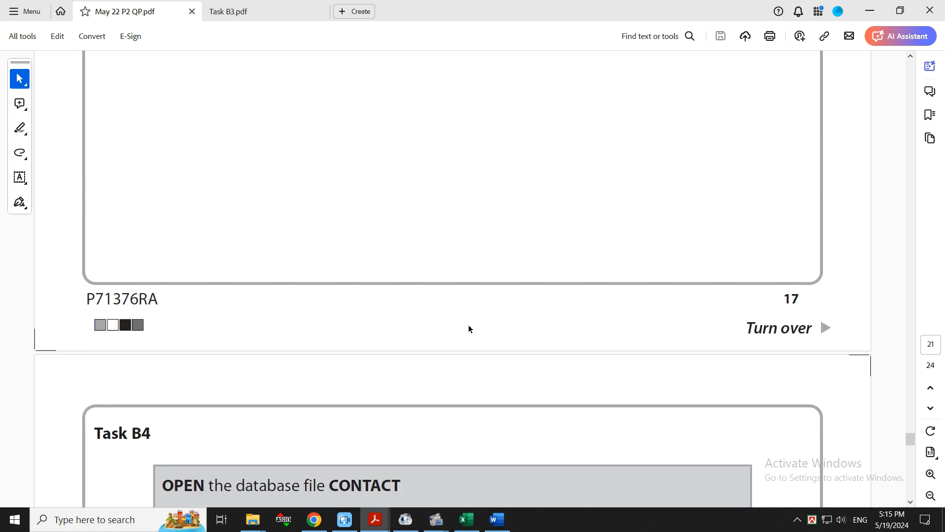
scroll(468, 324, up, 5)
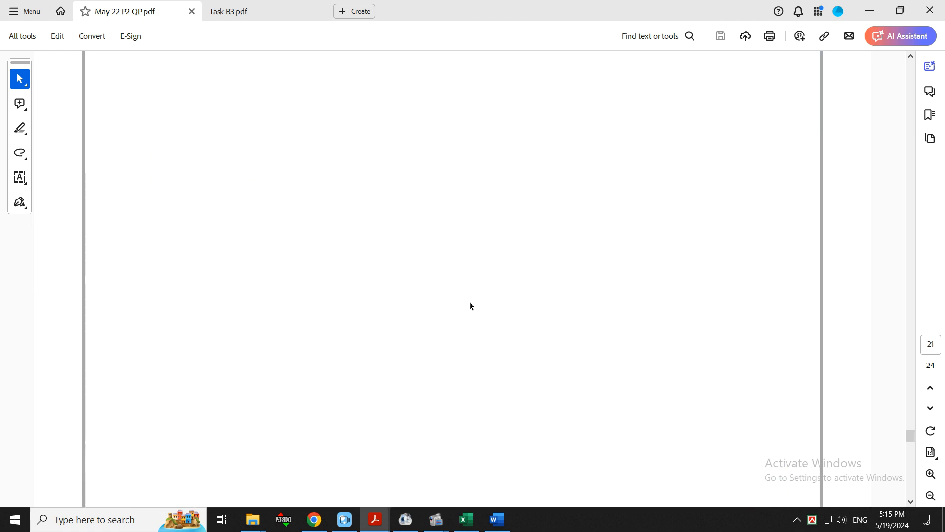
scroll(470, 305, down, 5)
scroll(473, 296, up, 10)
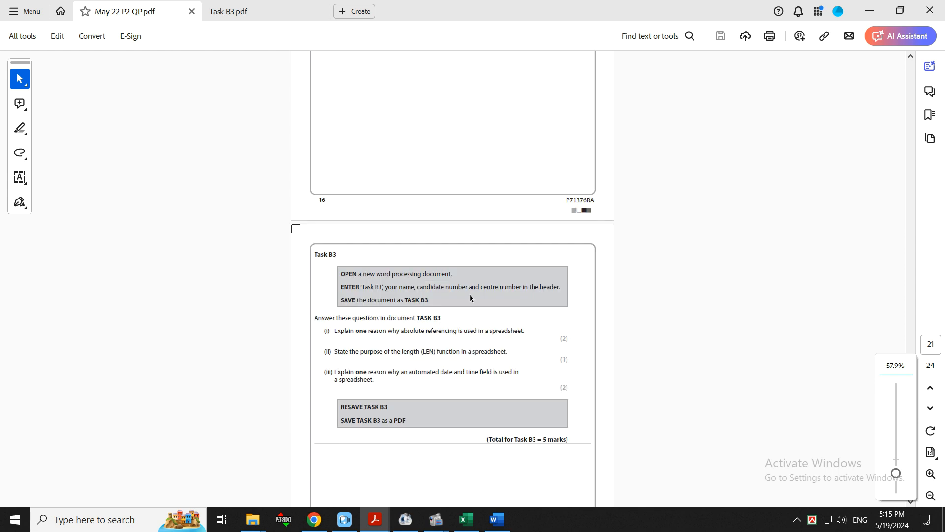
scroll(481, 289, up, 10)
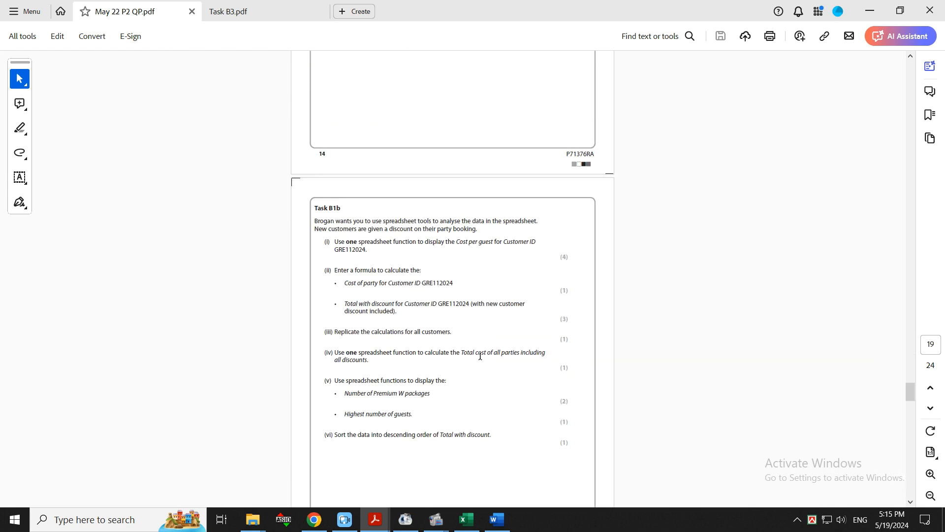
scroll(374, 341, up, 10)
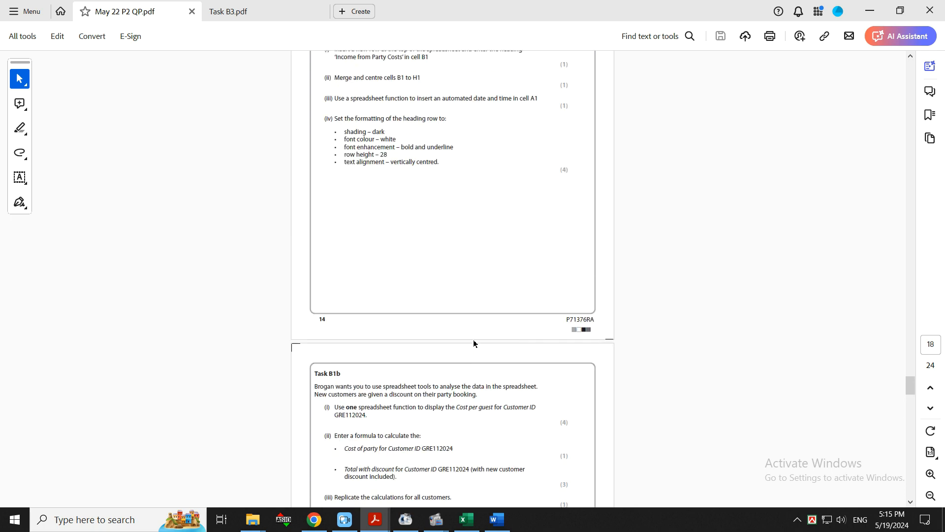
scroll(475, 336, down, 1)
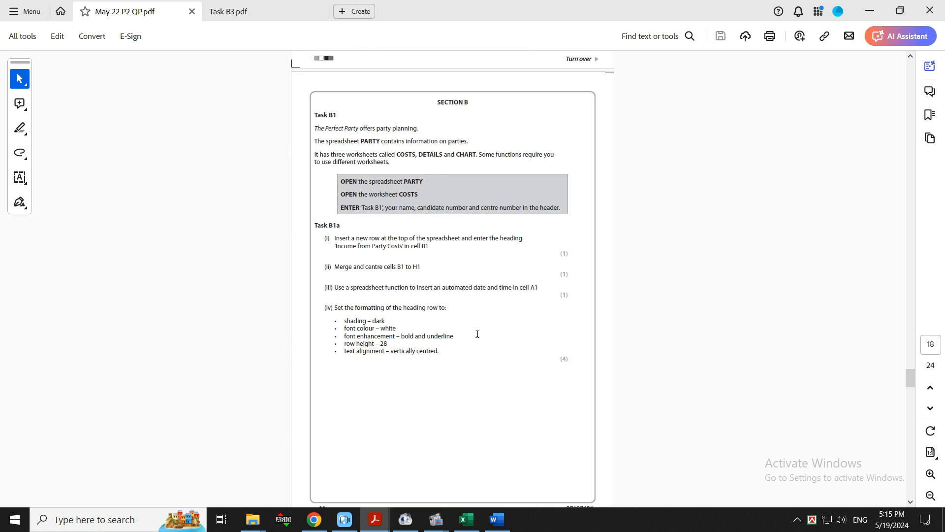
Switch to Excel and review the COSTS sheet of Task B1, from the summary rows up to the heading row
click(467, 519)
scroll(427, 359, up, 4)
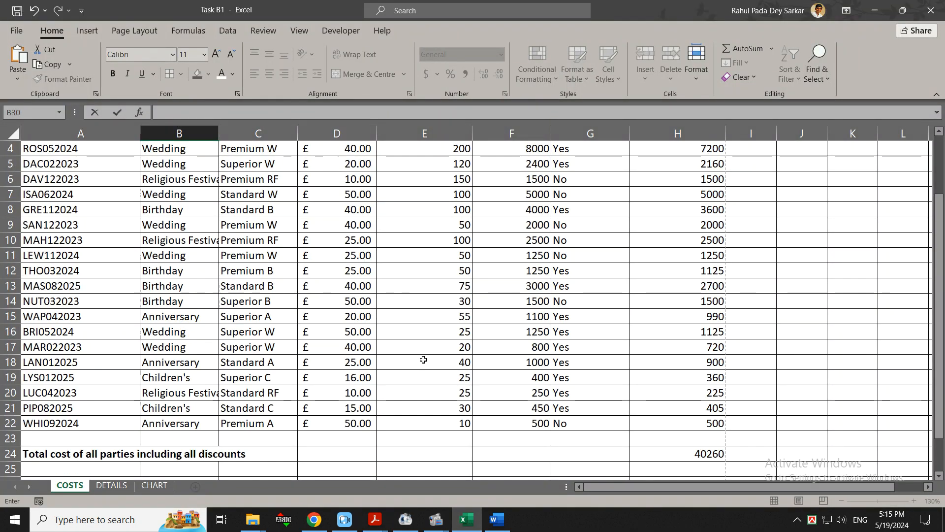
scroll(496, 454, down, 8)
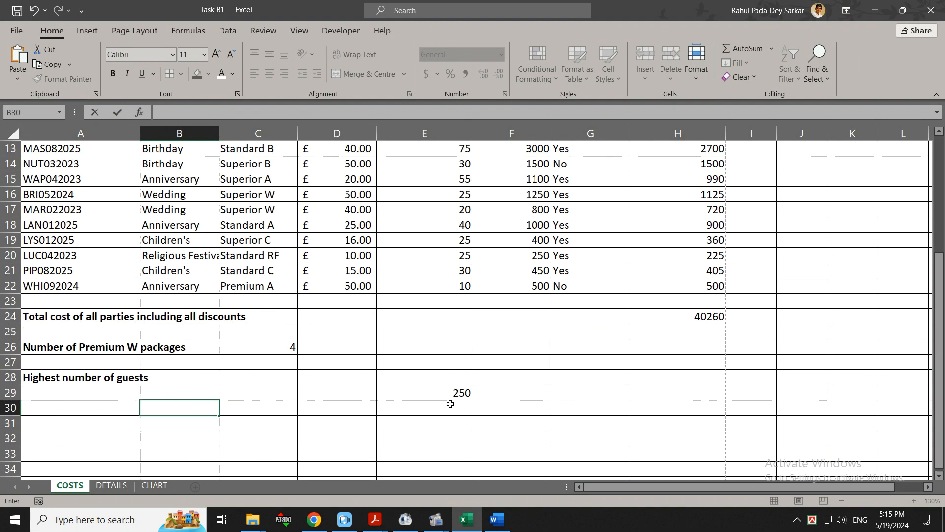
scroll(295, 303, up, 5)
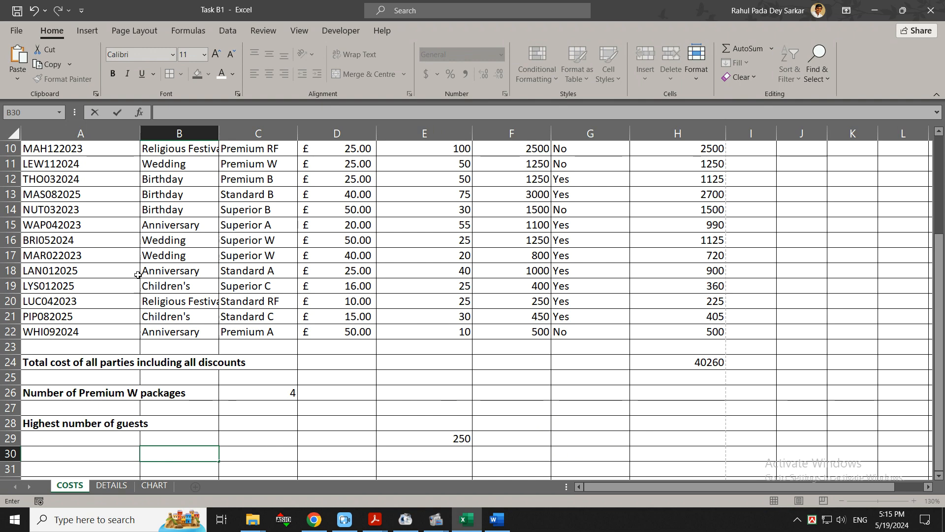
scroll(264, 197, up, 3)
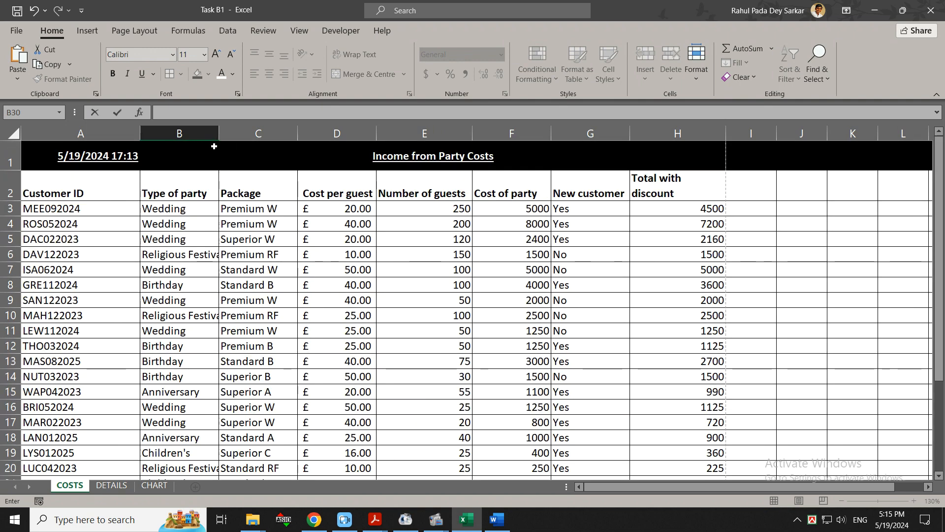